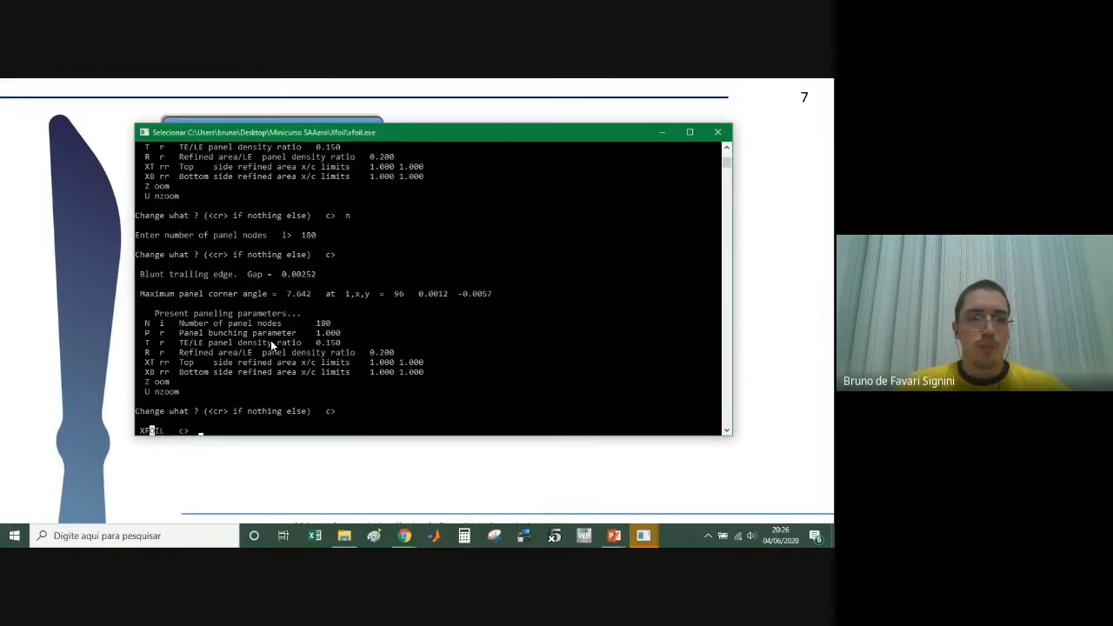
Step: List the available top-level XFOIL commands with the ? command
key("Escape")
type("?")
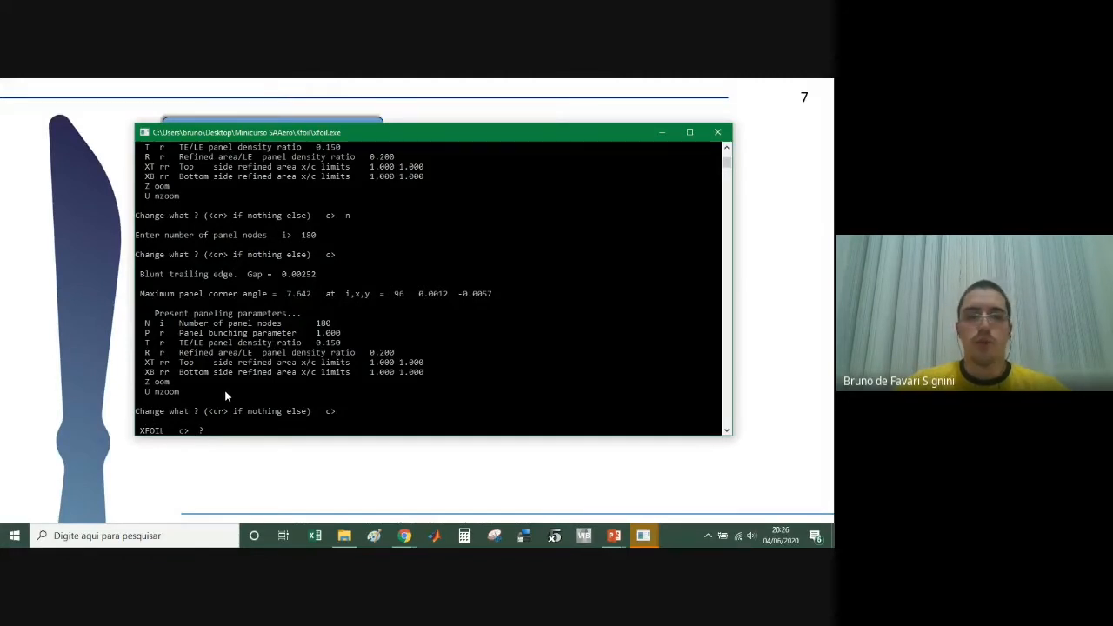
key("Return")
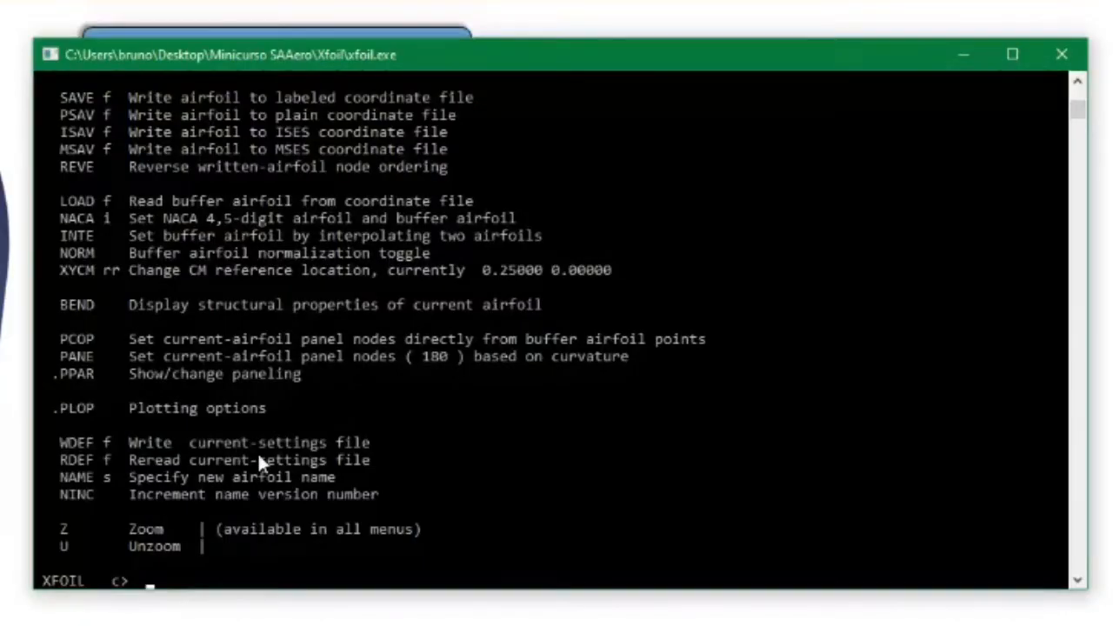
Step: Examine the command list's analysis and design routines, the airfoil saving commands and the LOAD entry
scroll(258, 451, "up", 5)
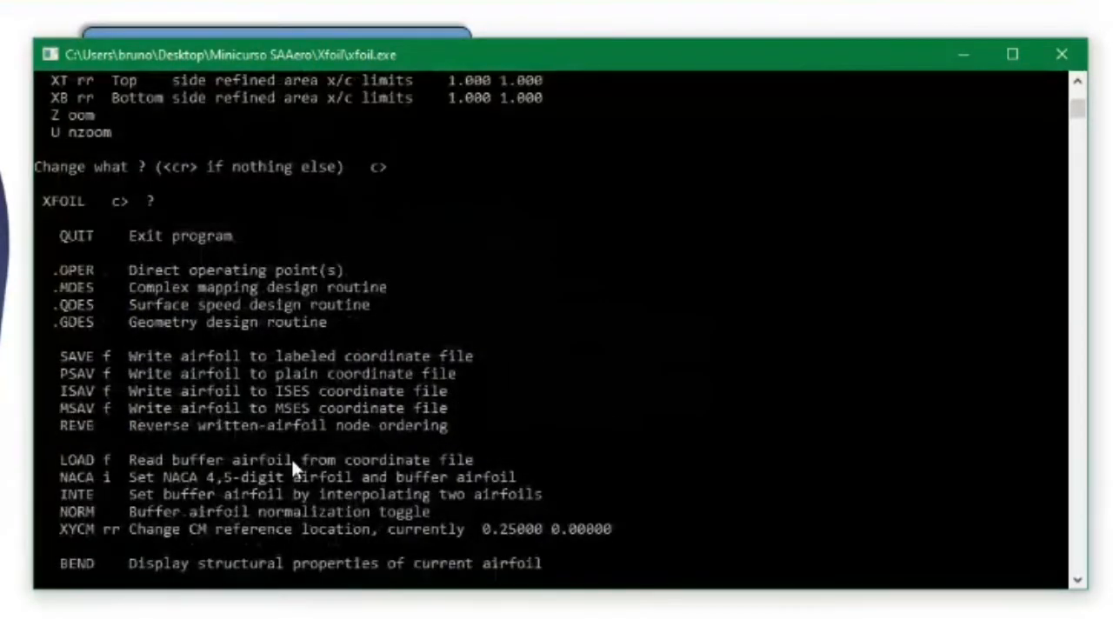
scroll(284, 404, "down", 1)
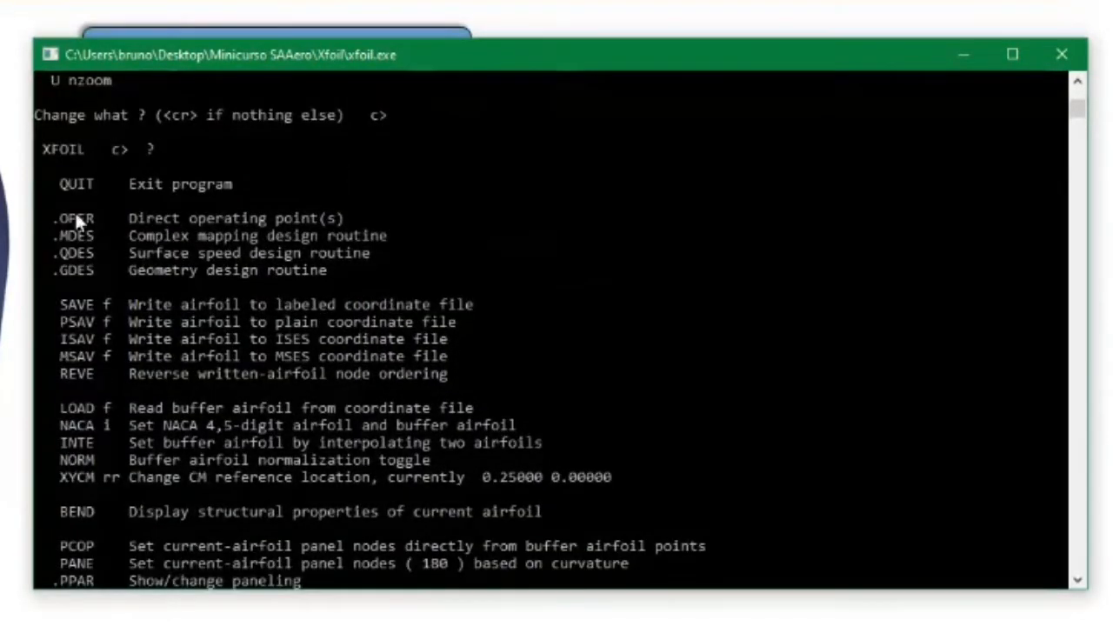
left_click_drag(52, 217, 87, 272)
scroll(152, 353, "down", 1)
scroll(151, 353, "down", 1)
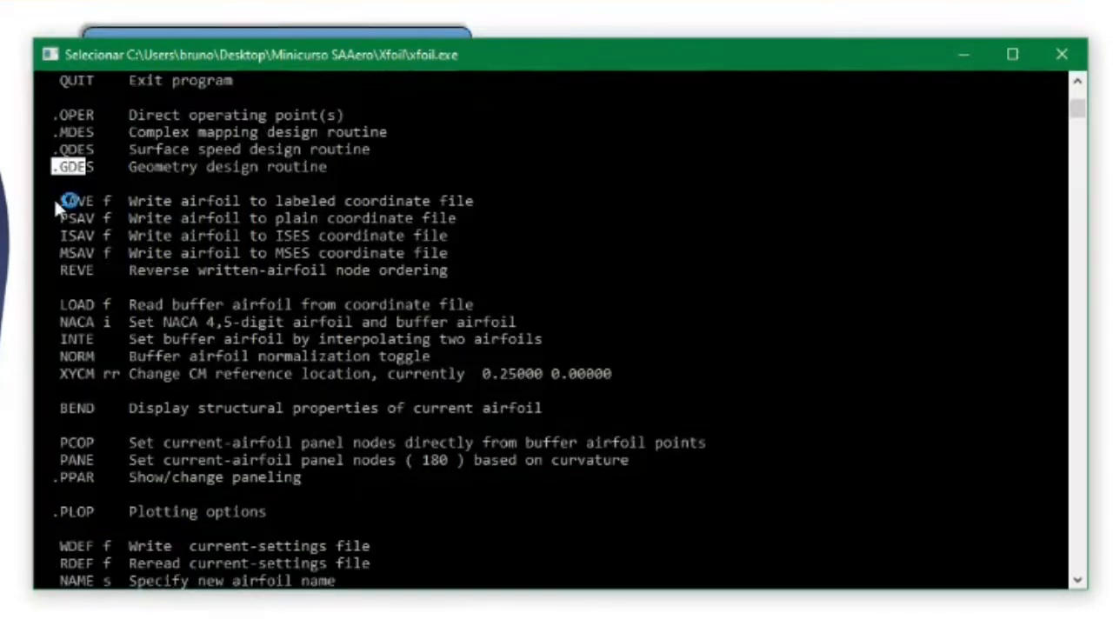
left_click_drag(60, 197, 287, 259)
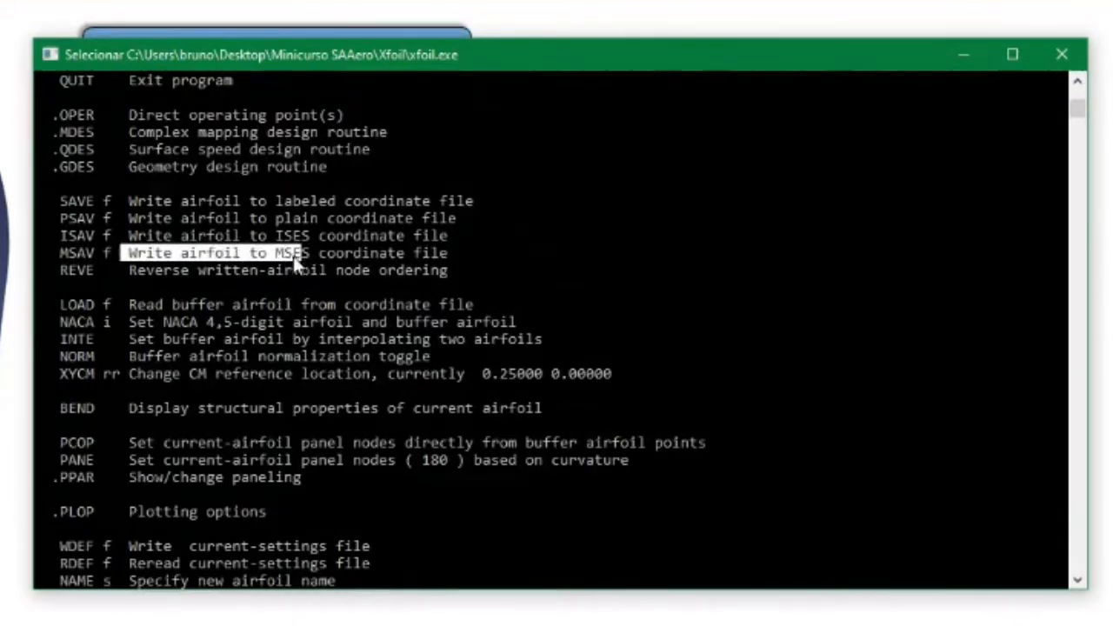
left_click(323, 252)
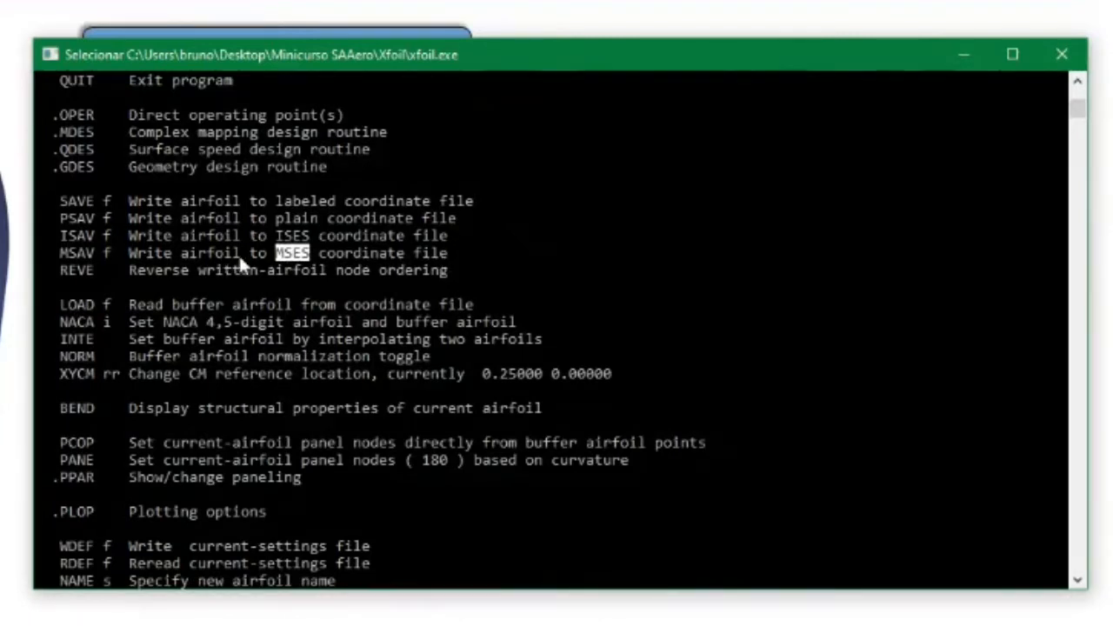
double_click(63, 303)
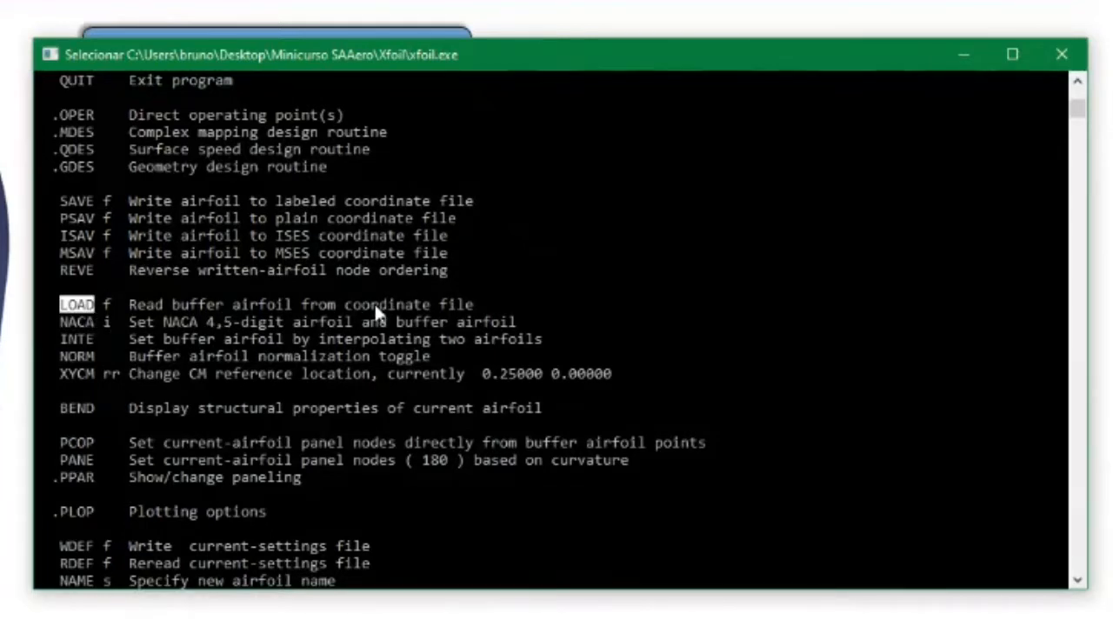
left_click(209, 392)
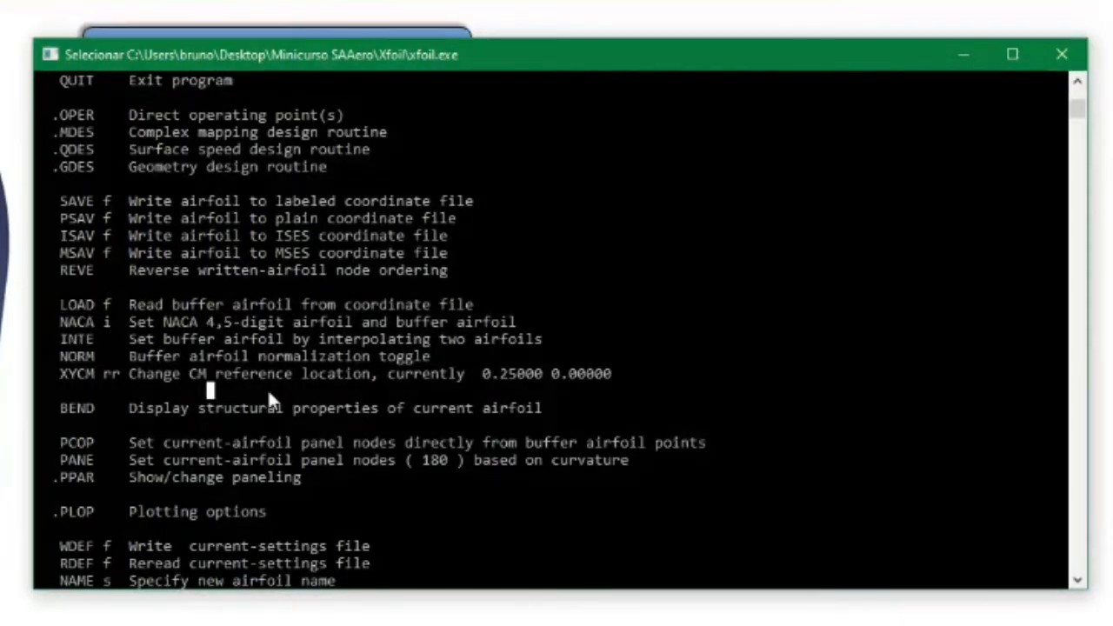
Step: Review the paneling, plotting and settings commands, and return to the OPER entry in the list
scroll(267, 388, "down", 3)
scroll(269, 402, "up", 1)
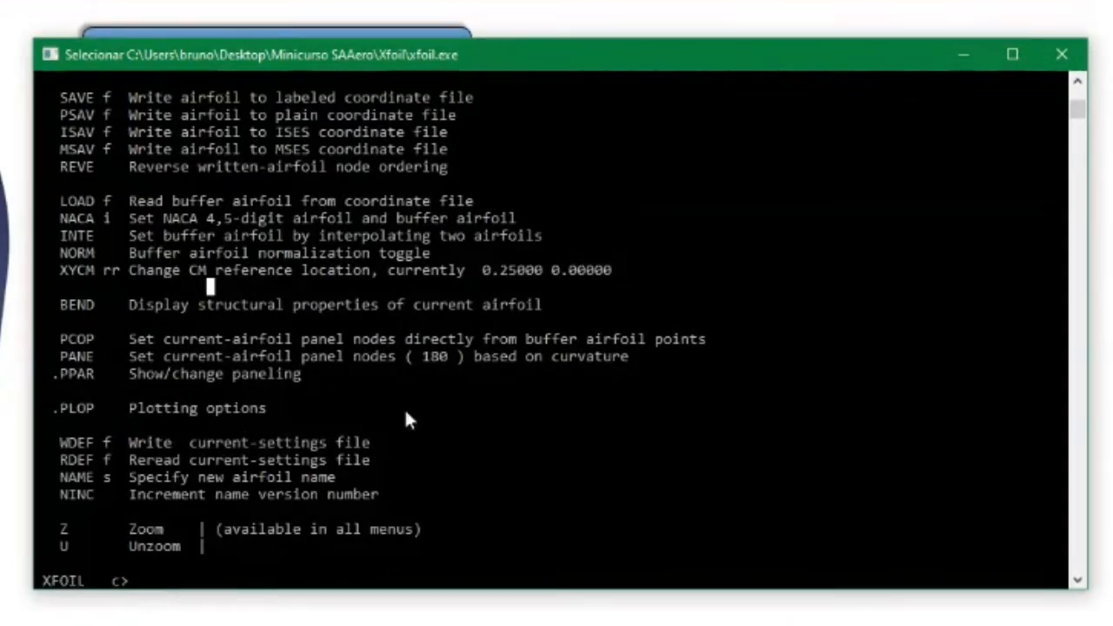
scroll(454, 409, "down", 1)
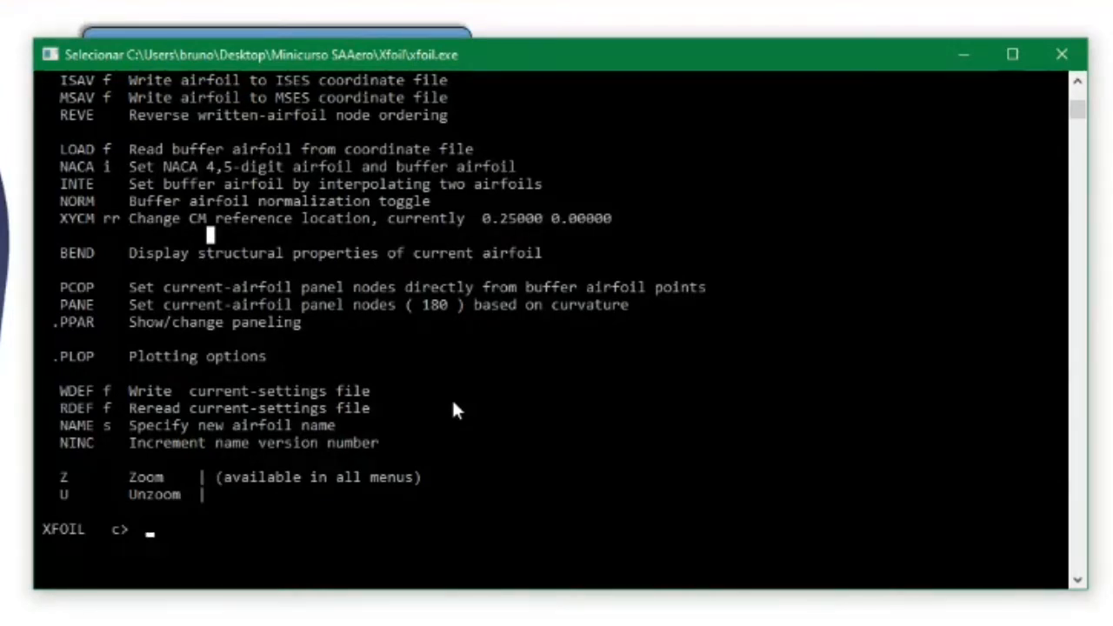
left_click(150, 529)
scroll(427, 390, "up", 1)
scroll(426, 385, "up", 4)
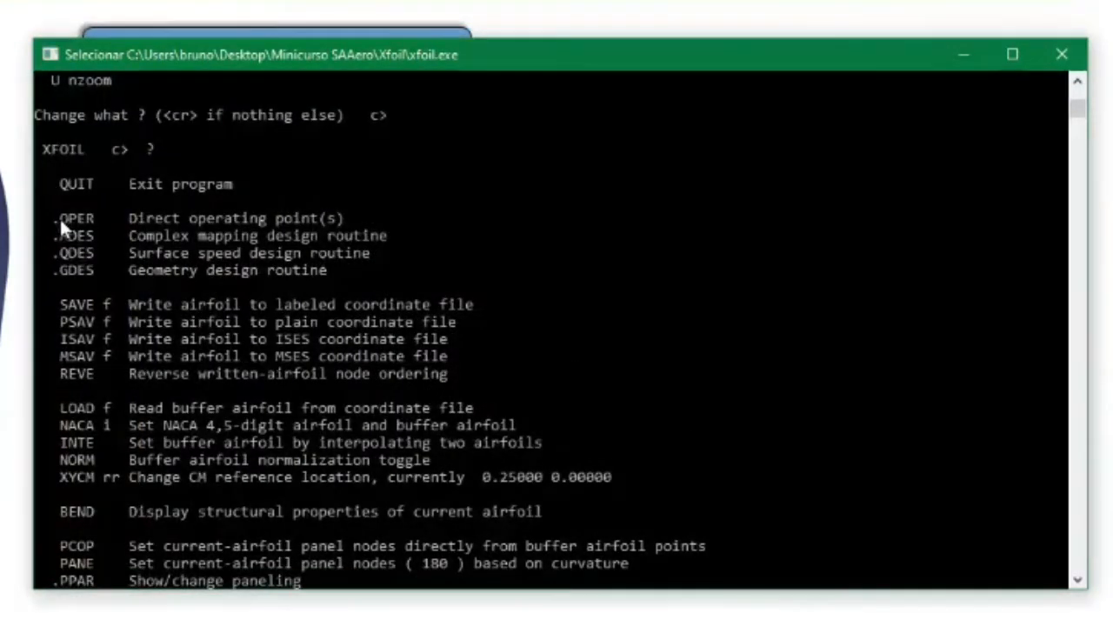
left_click_drag(59, 217, 100, 219)
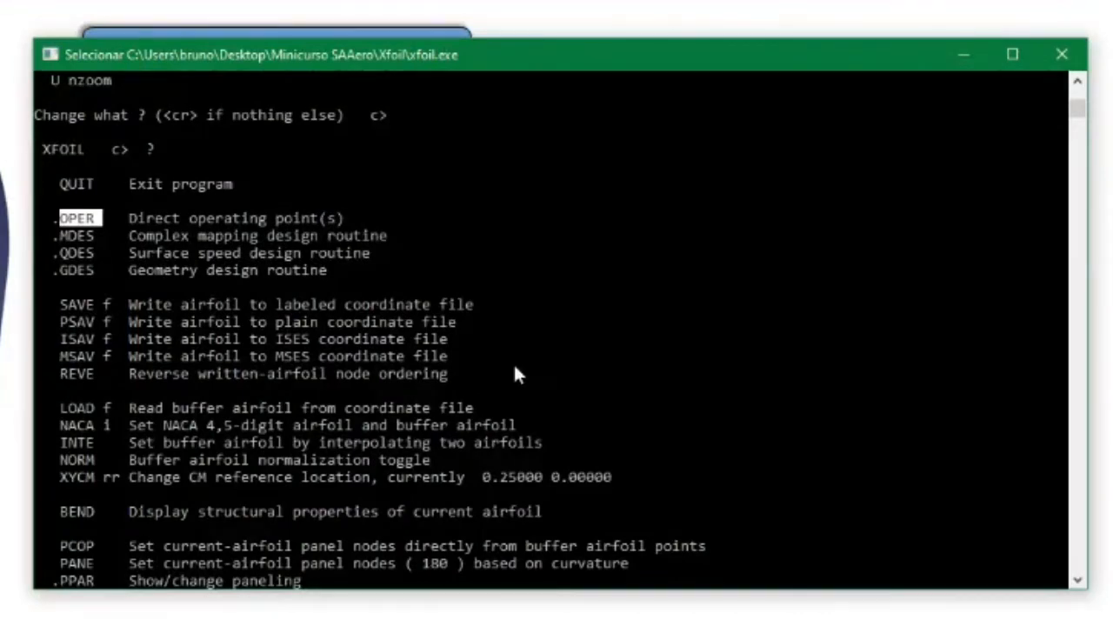
Step: Display the airfoil's paneling parameters with ppar and return to the top-level prompt without changing anything
scroll(515, 372, "down", 2)
scroll(514, 372, "down", 3)
type("p")
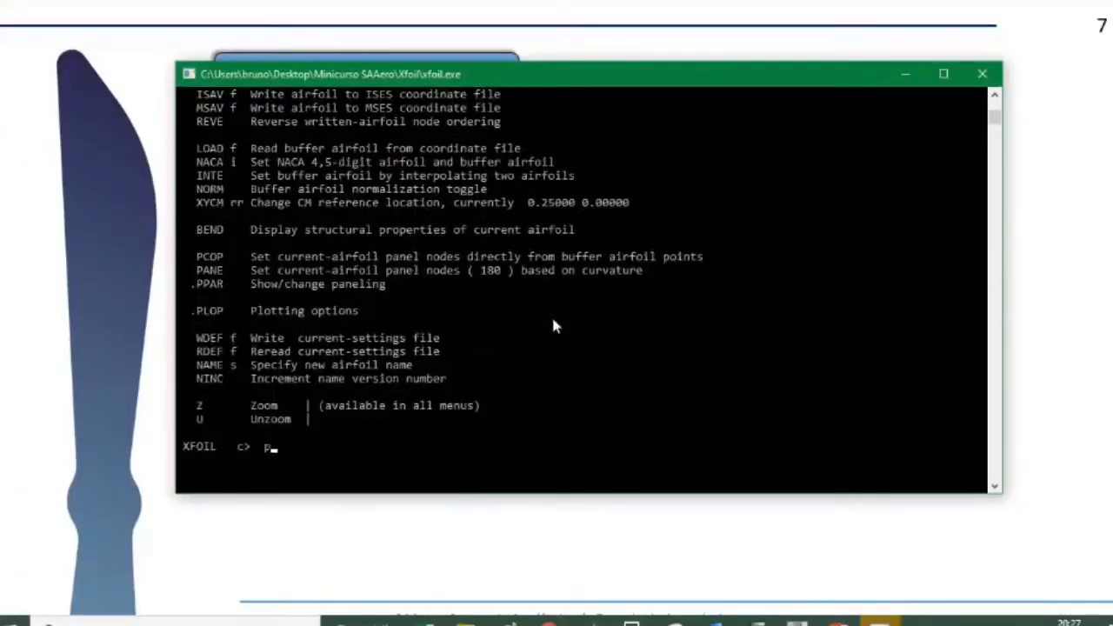
type("par")
key("Return")
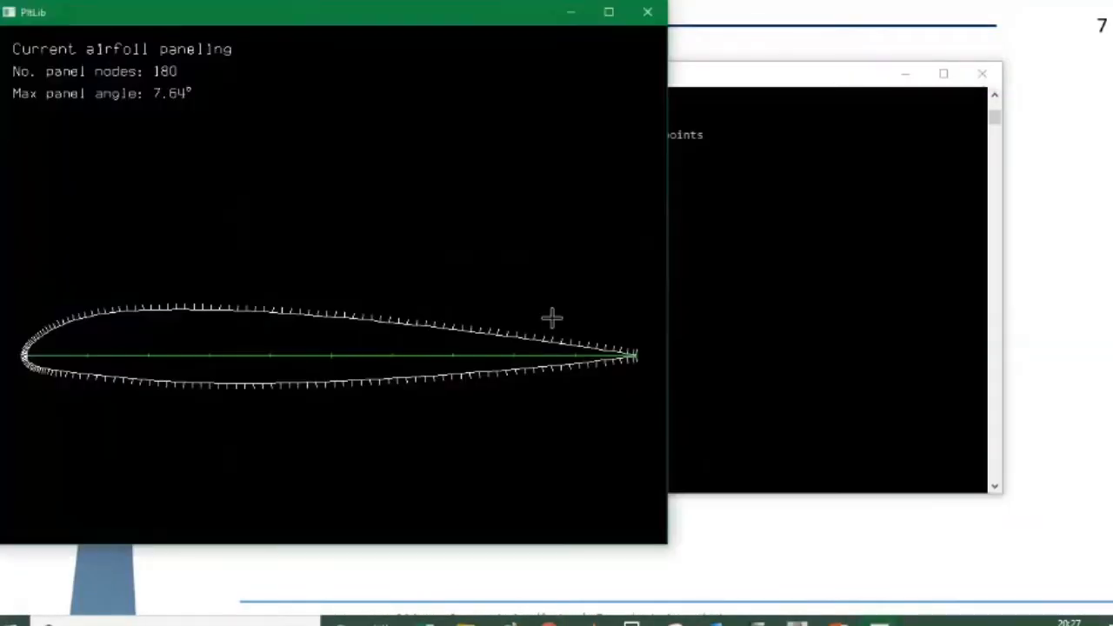
key("alt+Tab")
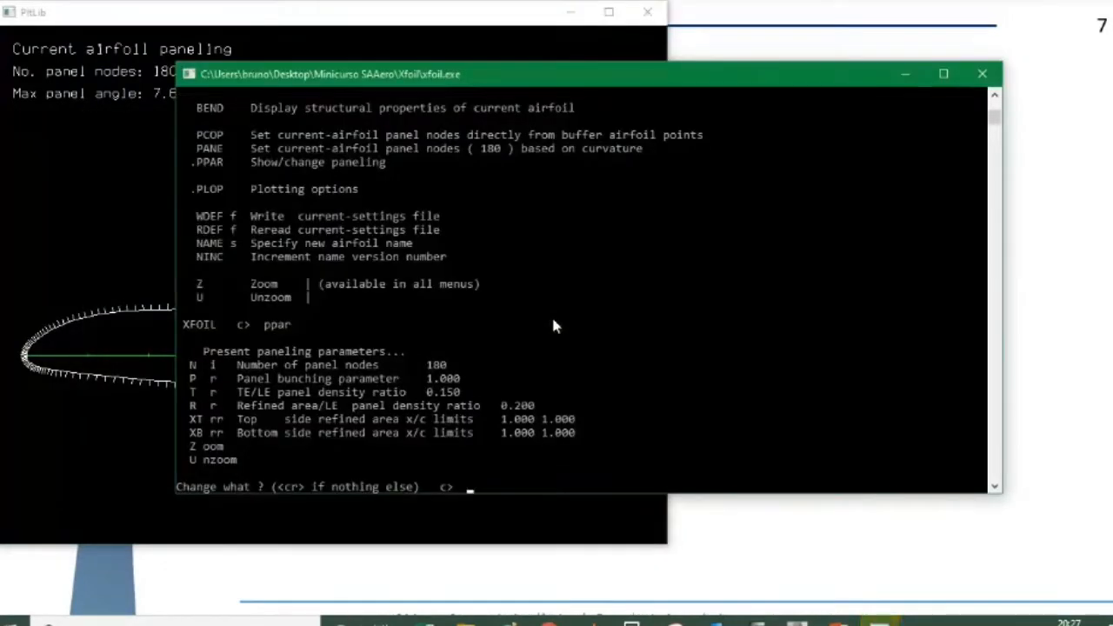
key("Return")
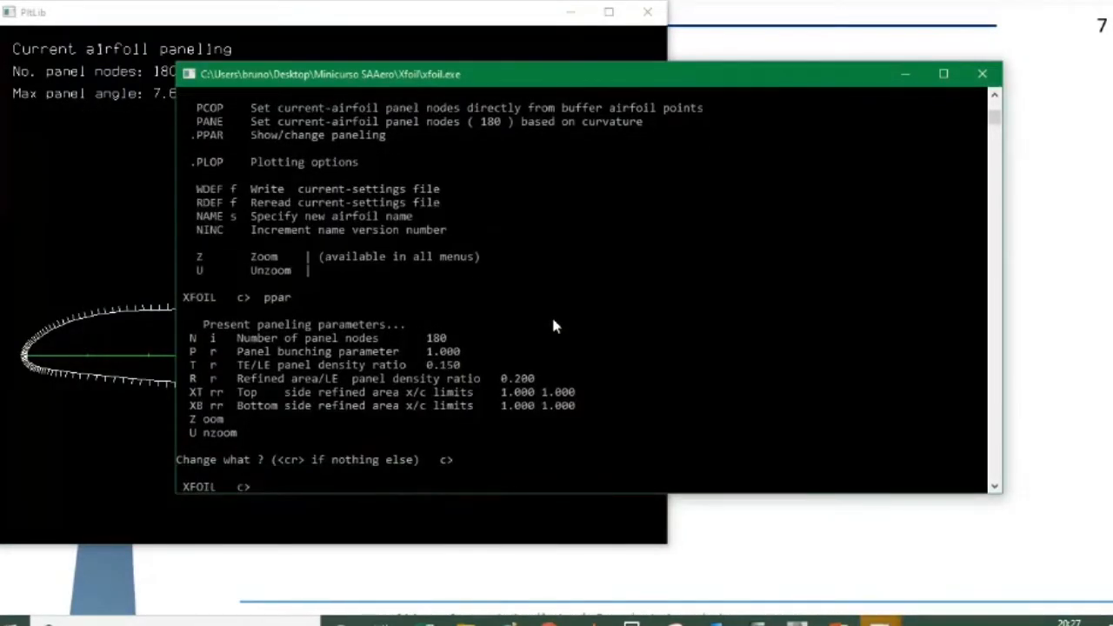
Step: Enter the direct operating point routine with the oper command
type("oper")
key("Return")
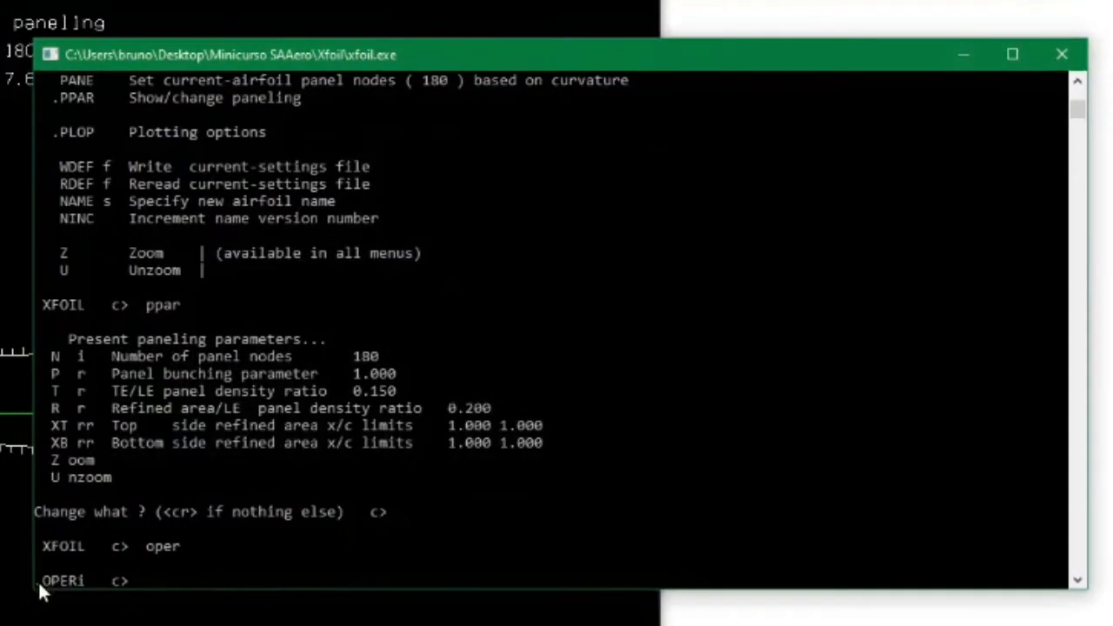
left_click(37, 585)
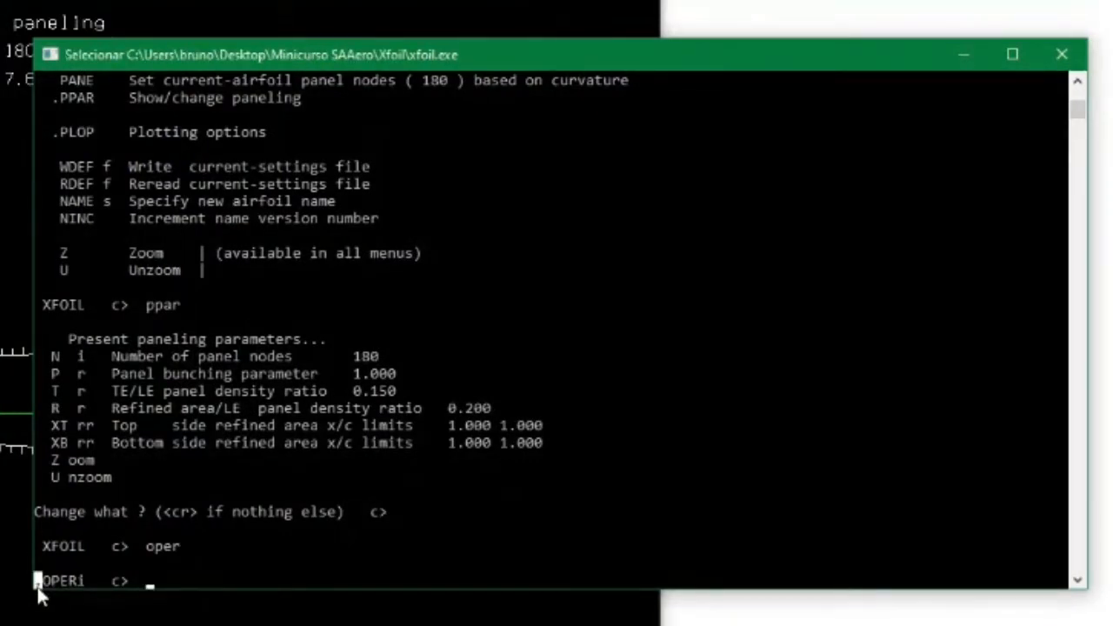
left_click(51, 579)
left_click(37, 583)
left_click(49, 581)
left_click_drag(50, 580, 72, 582)
left_click(82, 582)
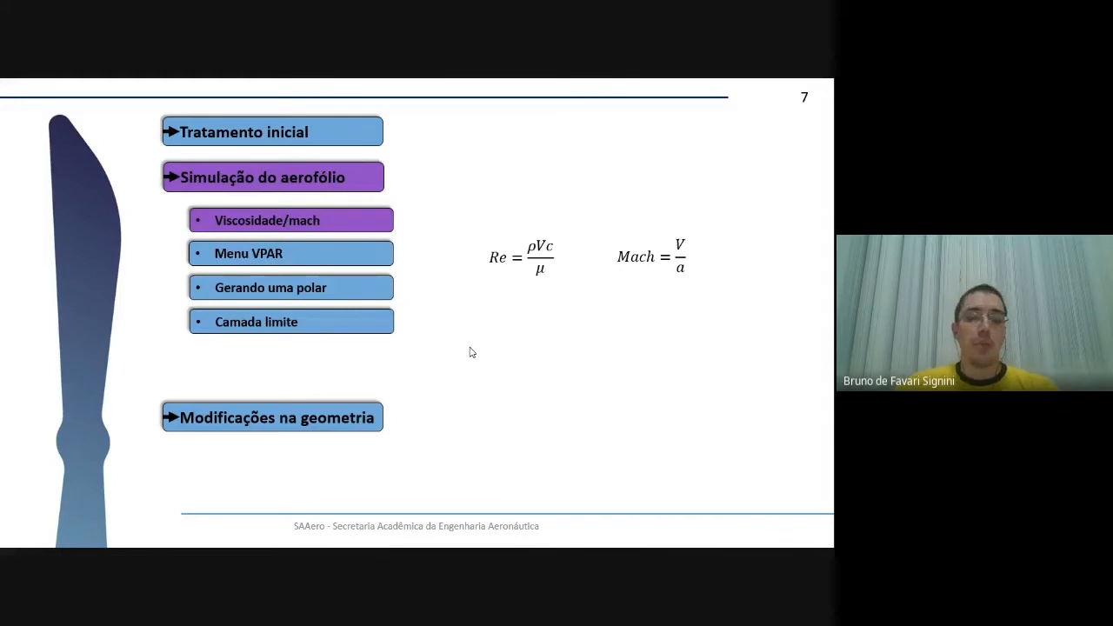
Step: Switch back to the XFOIL console and turn on viscous mode with a Reynolds number of 5e5
key("alt+Tab")
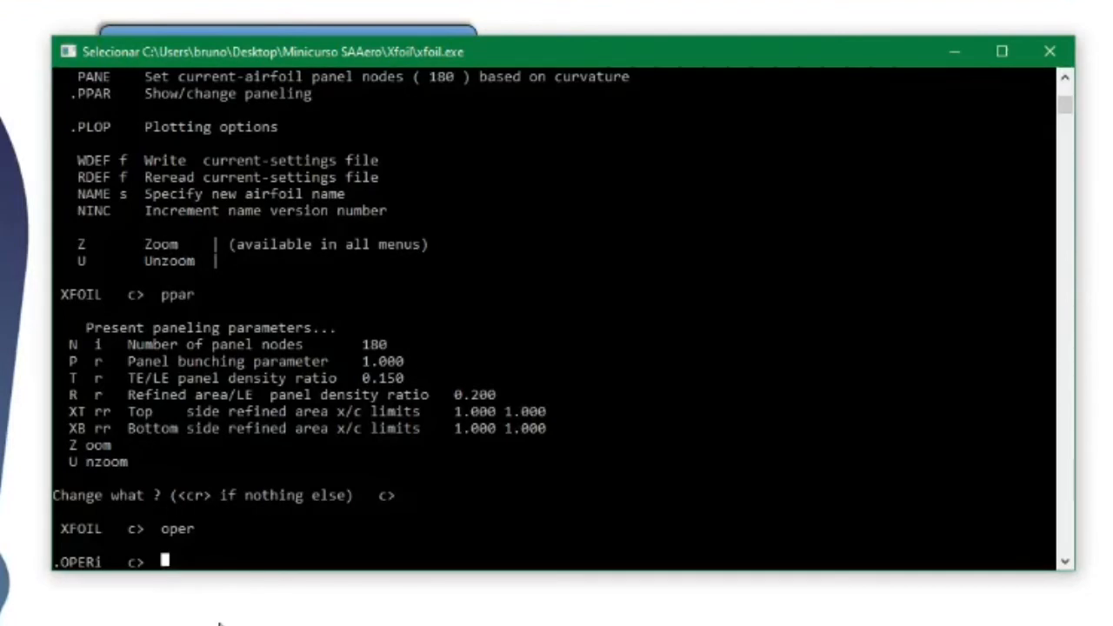
type("visc")
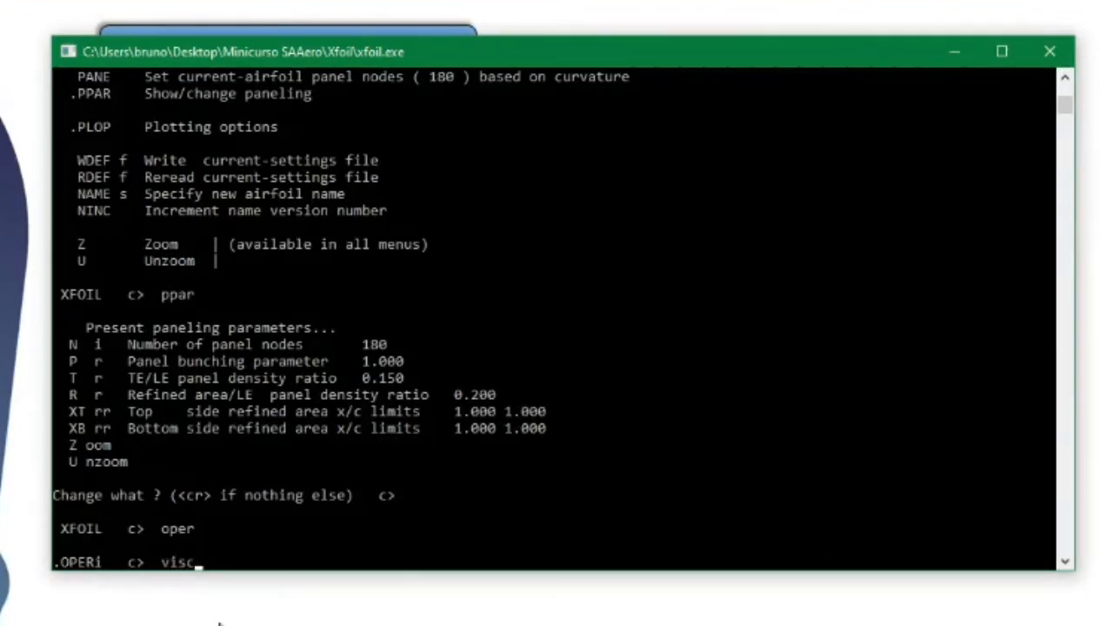
key("Return")
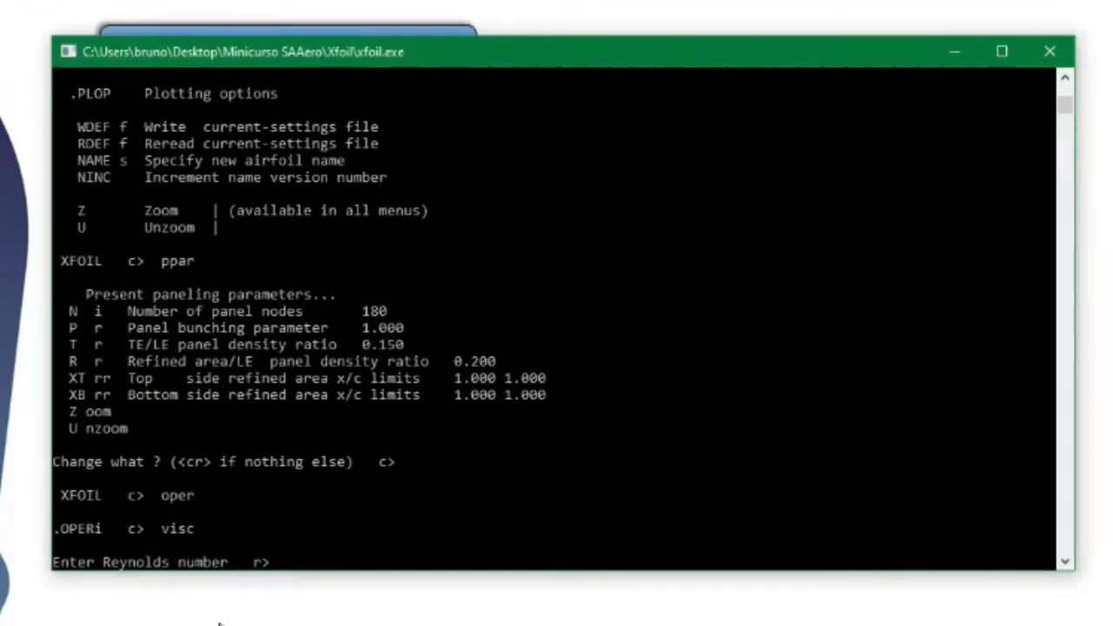
type("500")
key("BackSpace")
key("BackSpace")
type("e5")
key("Return")
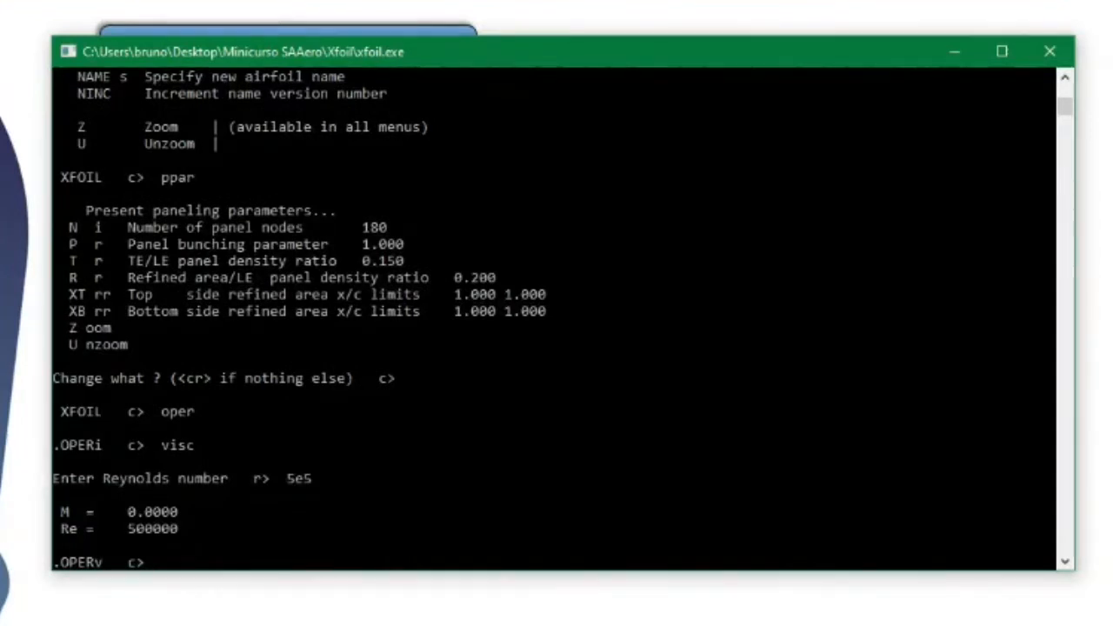
left_click_drag(63, 512, 212, 521)
left_click(174, 529)
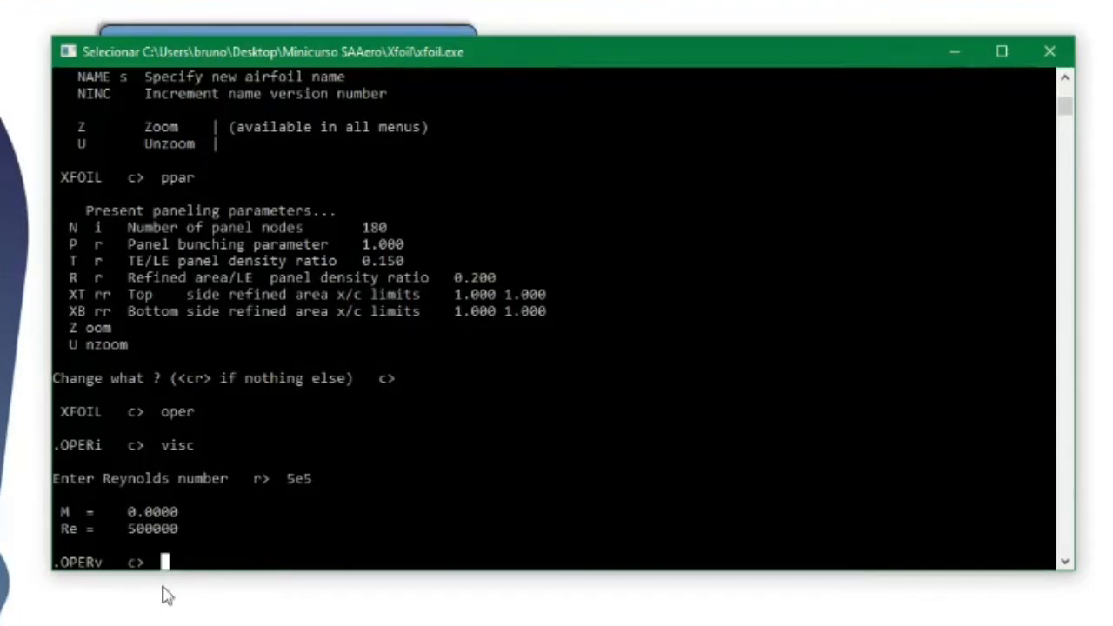
Step: Set the Mach number to 0.0 with the mach command
type("mach")
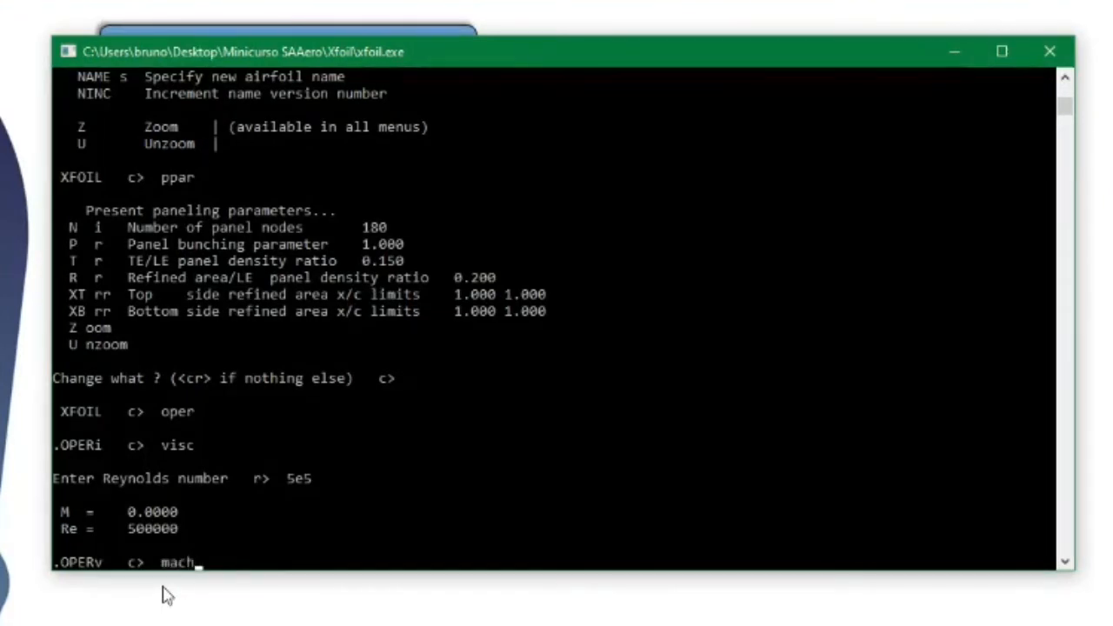
key("Return")
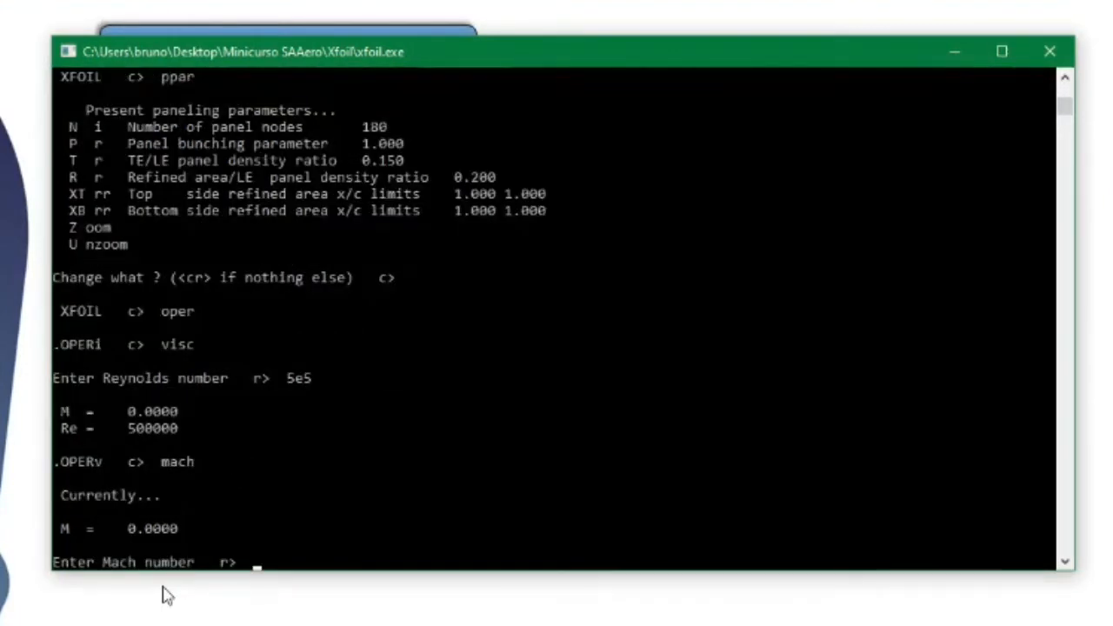
type("0.0")
key("Return")
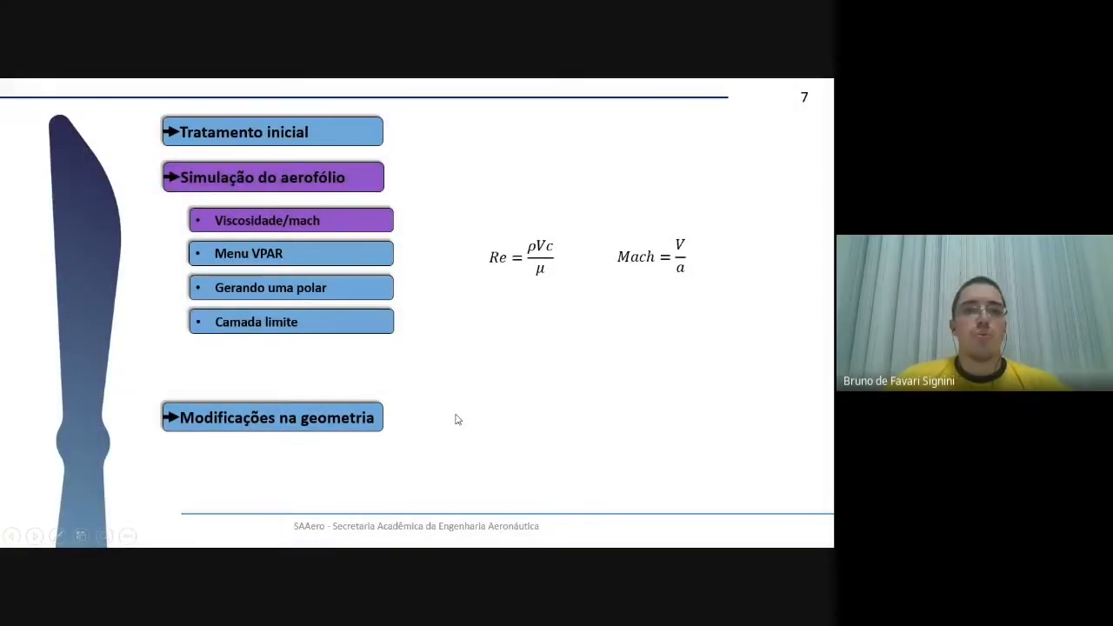
Step: Advance the presentation one slide, return to the XFOIL console and open the boundary-layer parameters with vpar
key("Right")
key("alt+Tab")
scroll(227, 339, "up", 8)
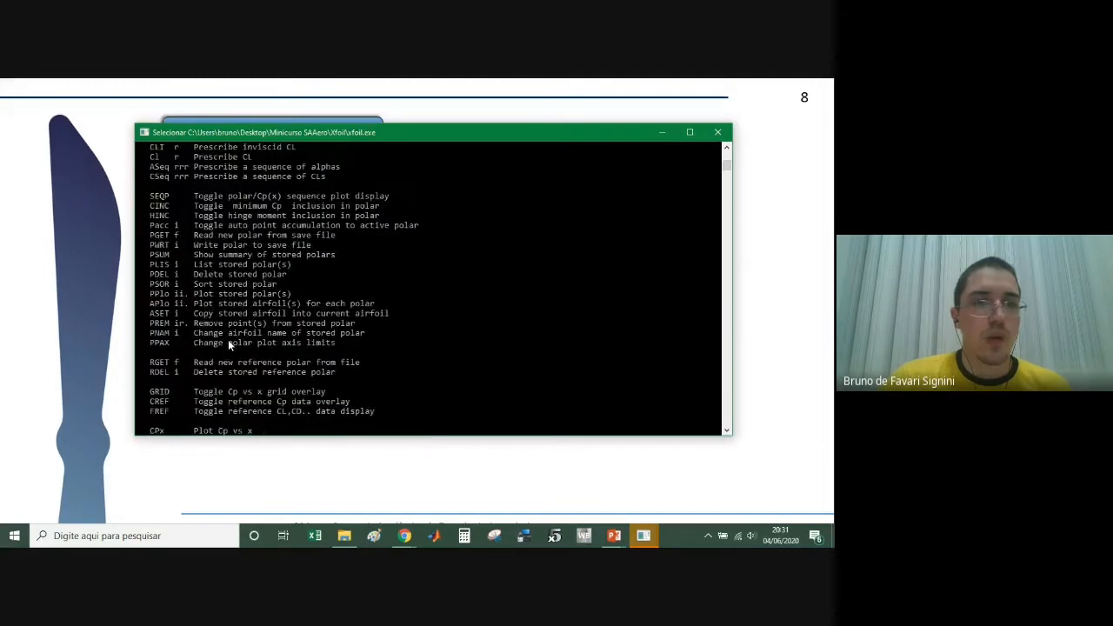
left_click_drag(146, 211, 160, 221)
left_click_drag(228, 213, 234, 217)
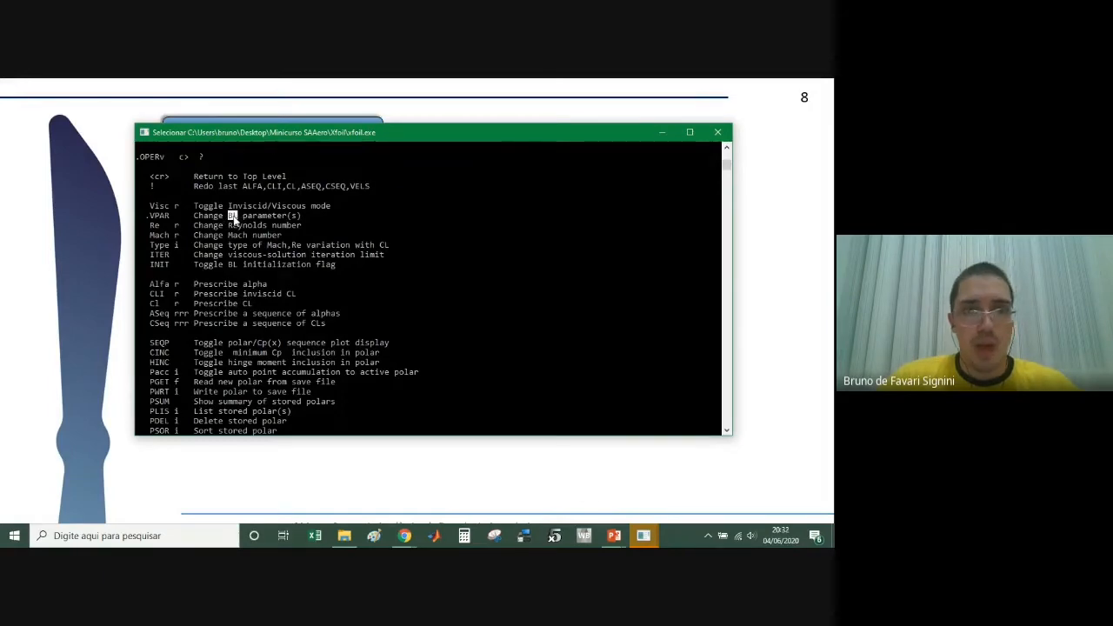
type("vpar")
key("Return")
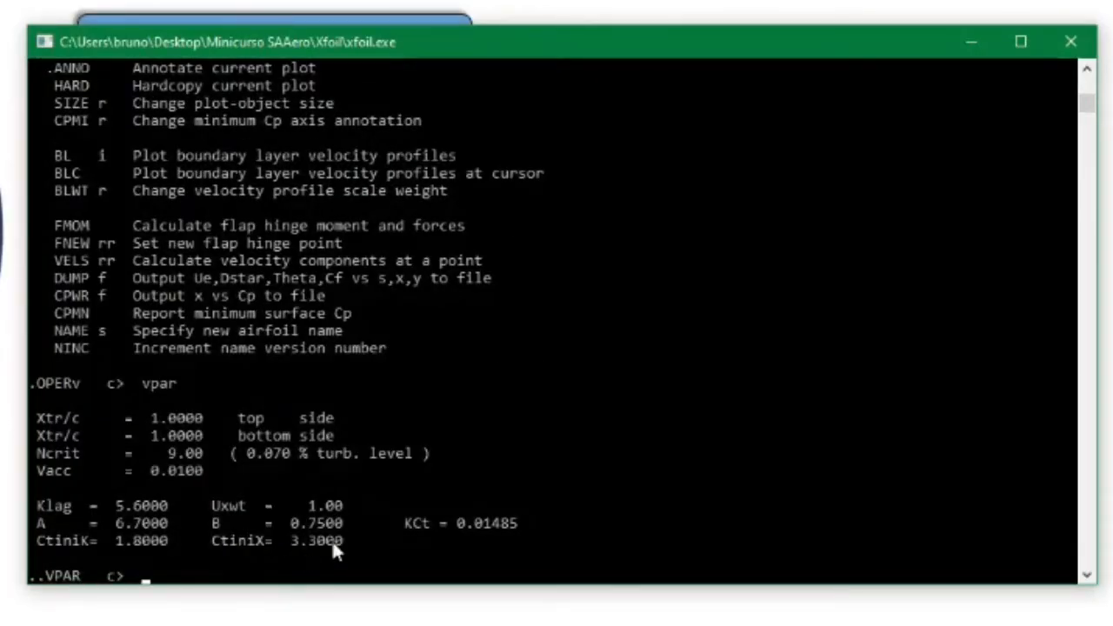
Step: Examine the VPAR parameters: the Klag, A, B and Ctini constants, the Xtr/c transition positions, Ncrit and Vacc
left_click_drag(331, 539, 38, 511)
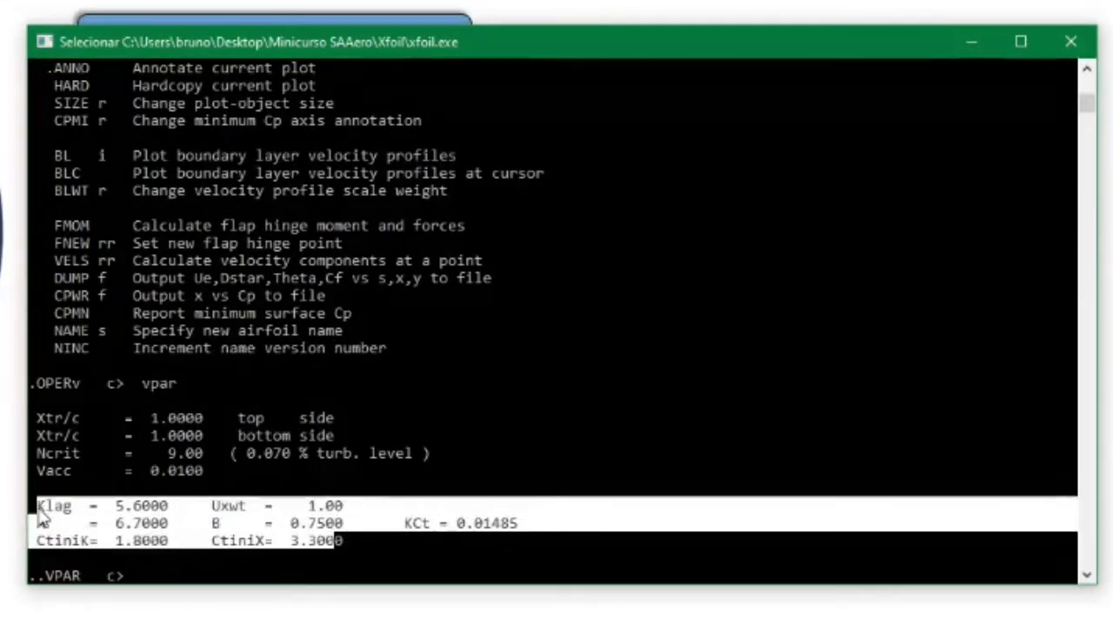
left_click(215, 522)
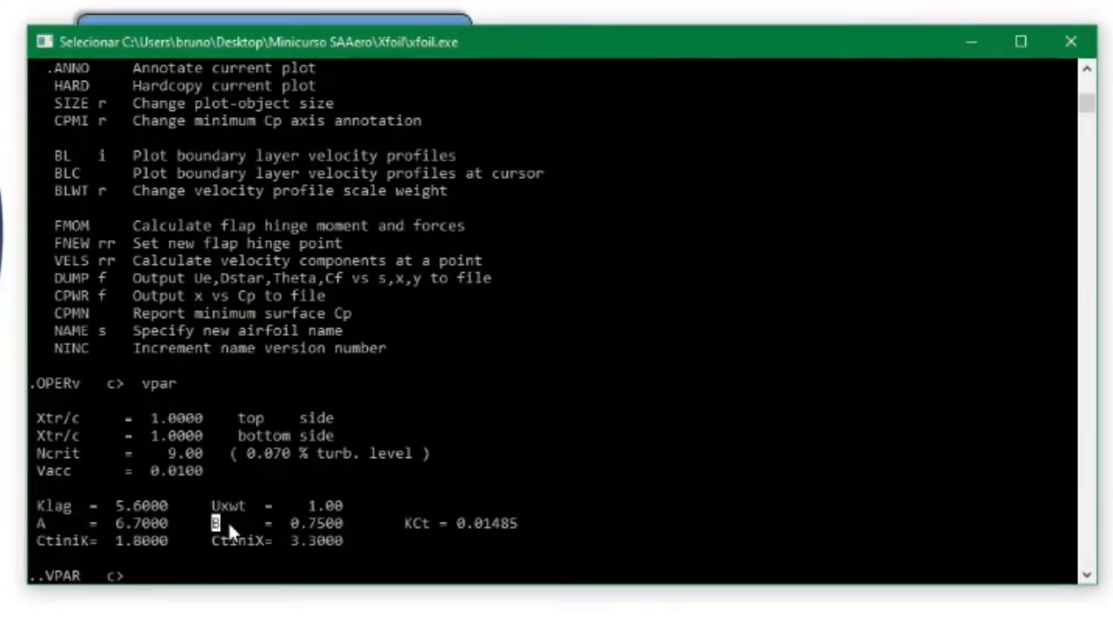
left_click(226, 523)
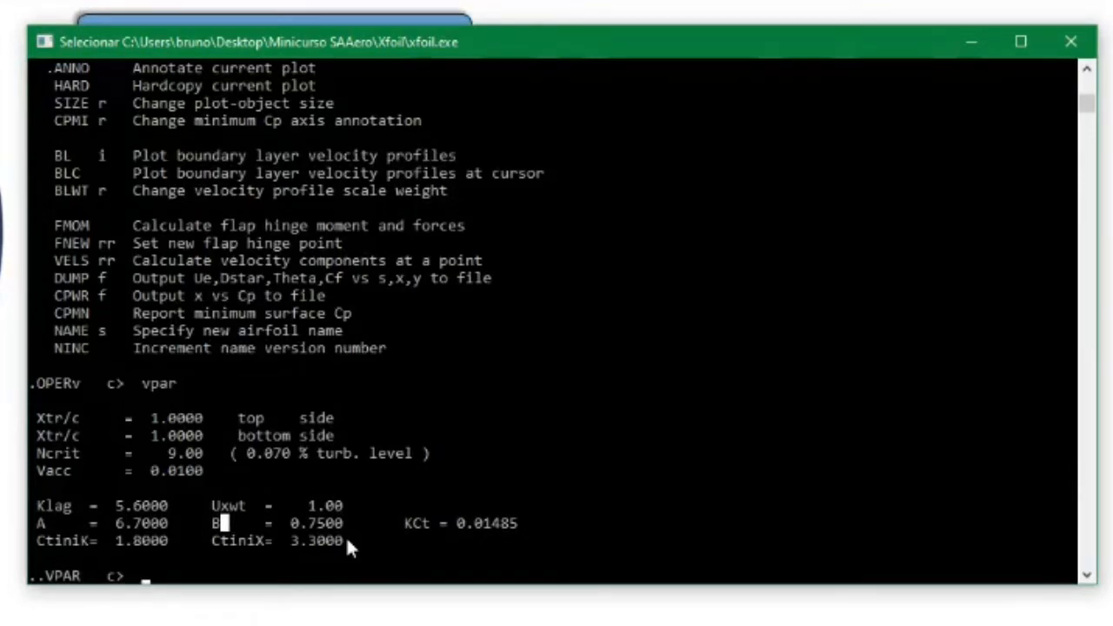
left_click(171, 523)
left_click(170, 505)
left_click(170, 539)
key("Up")
key("Up")
key("Up")
key("Up")
key("Right")
key("Right")
key("Right")
key("Right")
left_click_drag(33, 412, 200, 457)
left_click_drag(40, 471, 122, 472)
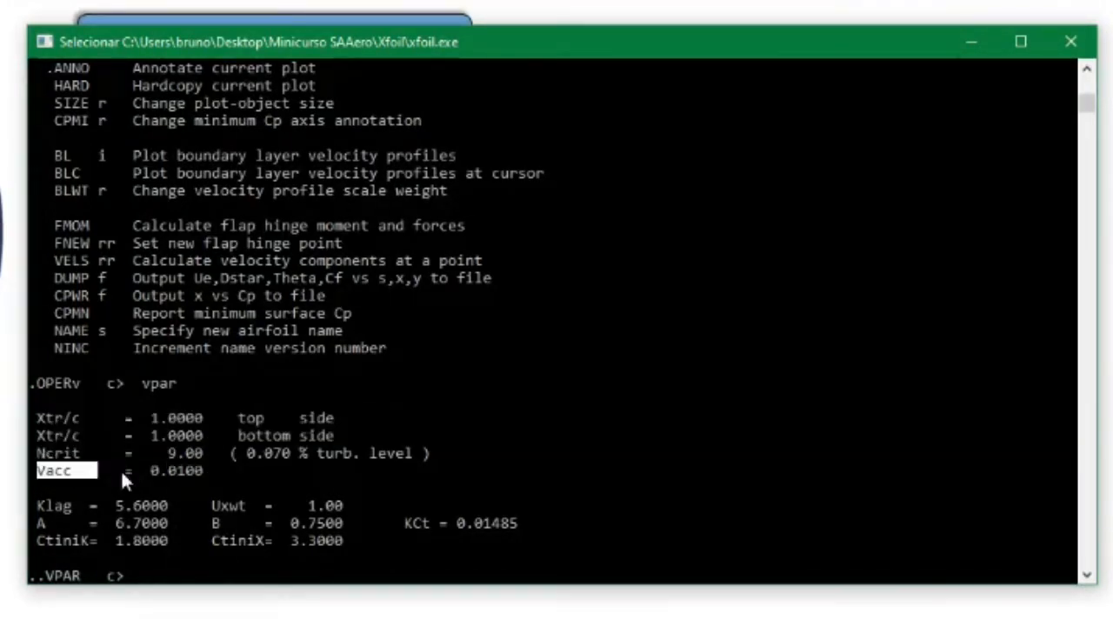
Step: Examine the Vacc, Xtr/c and Ncrit lines of the VPAR list, especially the top and bottom side transition positions
left_click(205, 470)
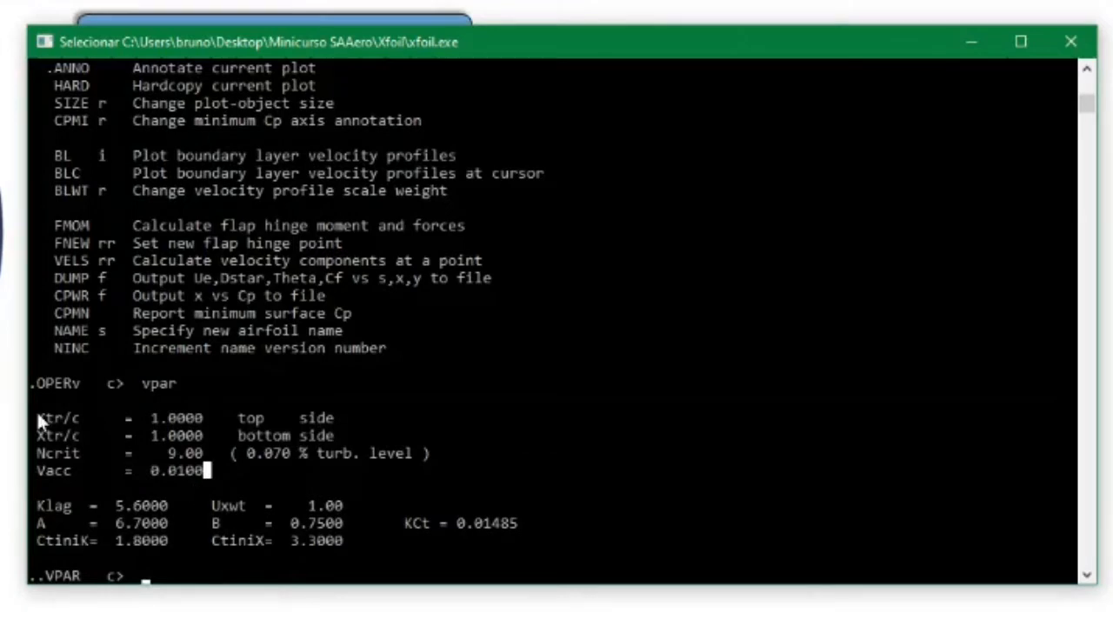
left_click(65, 470)
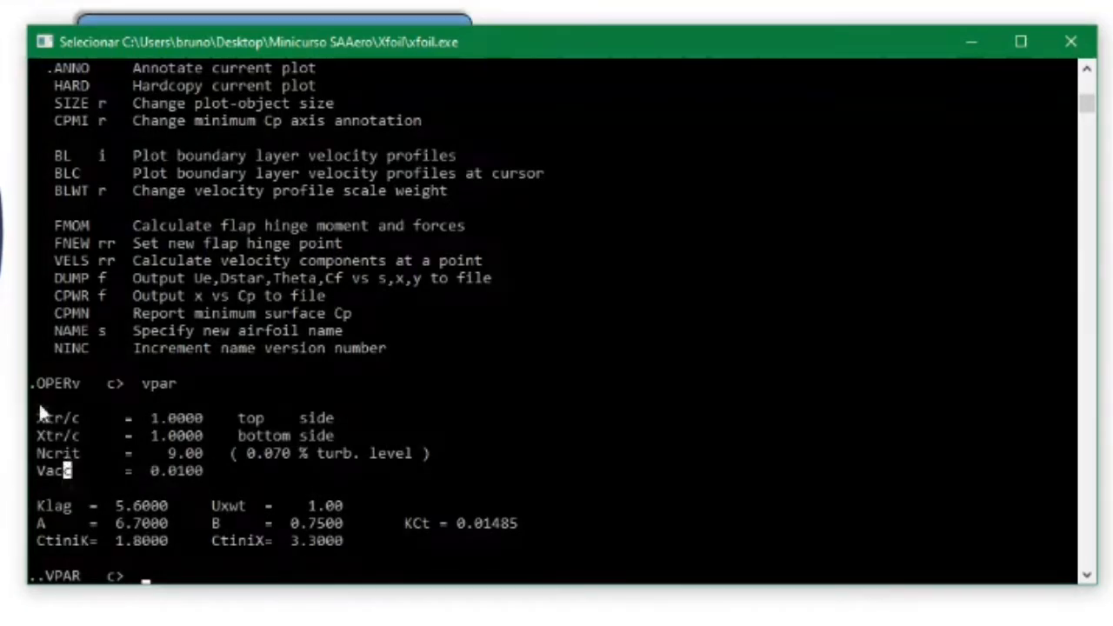
left_click_drag(35, 420, 209, 453)
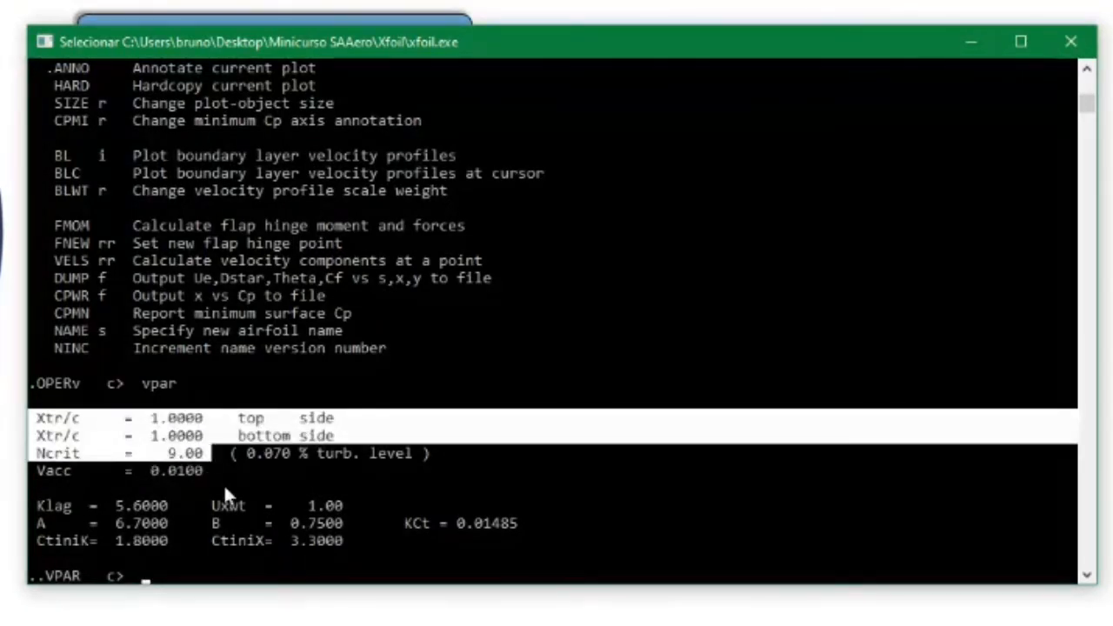
left_click(49, 419)
left_click(41, 437)
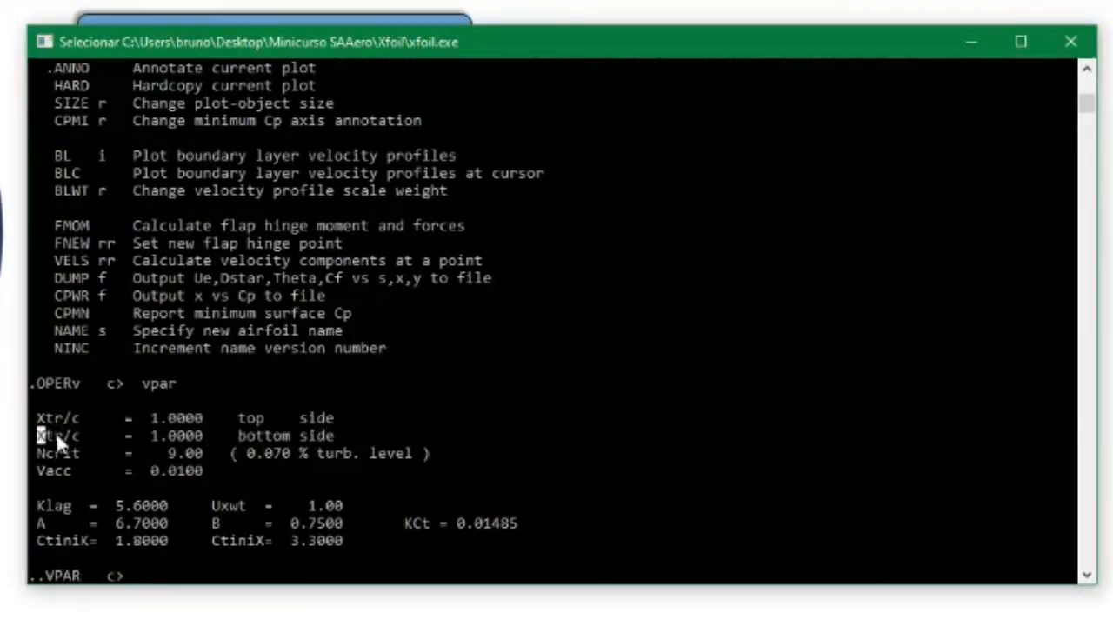
left_click(57, 419)
left_click_drag(149, 415, 204, 419)
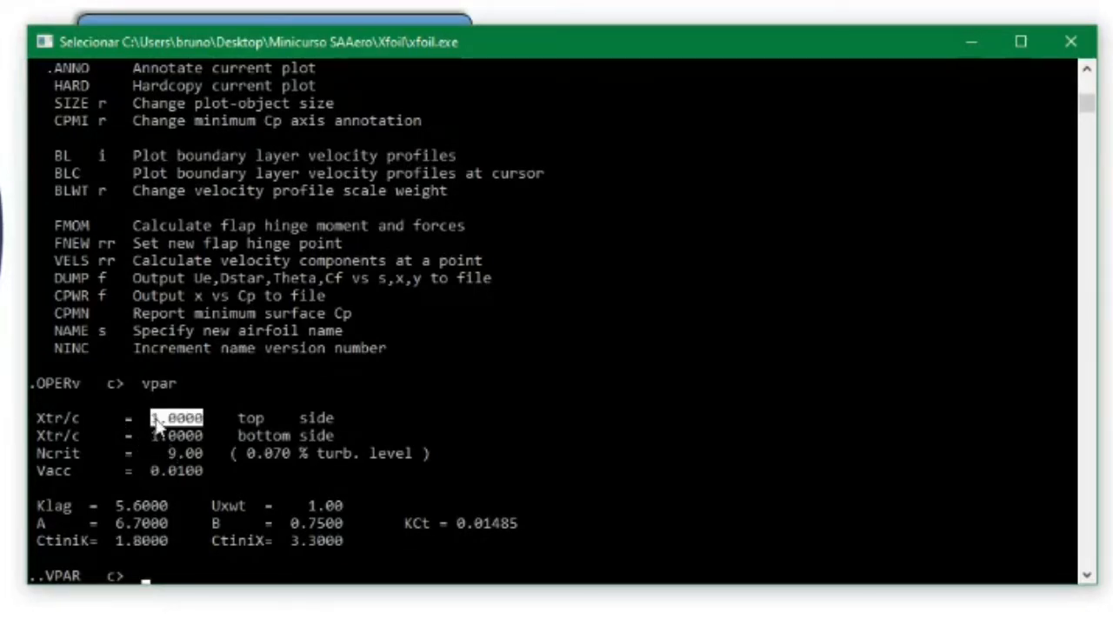
left_click_drag(241, 416, 335, 418)
left_click_drag(151, 416, 198, 423)
left_click(157, 419)
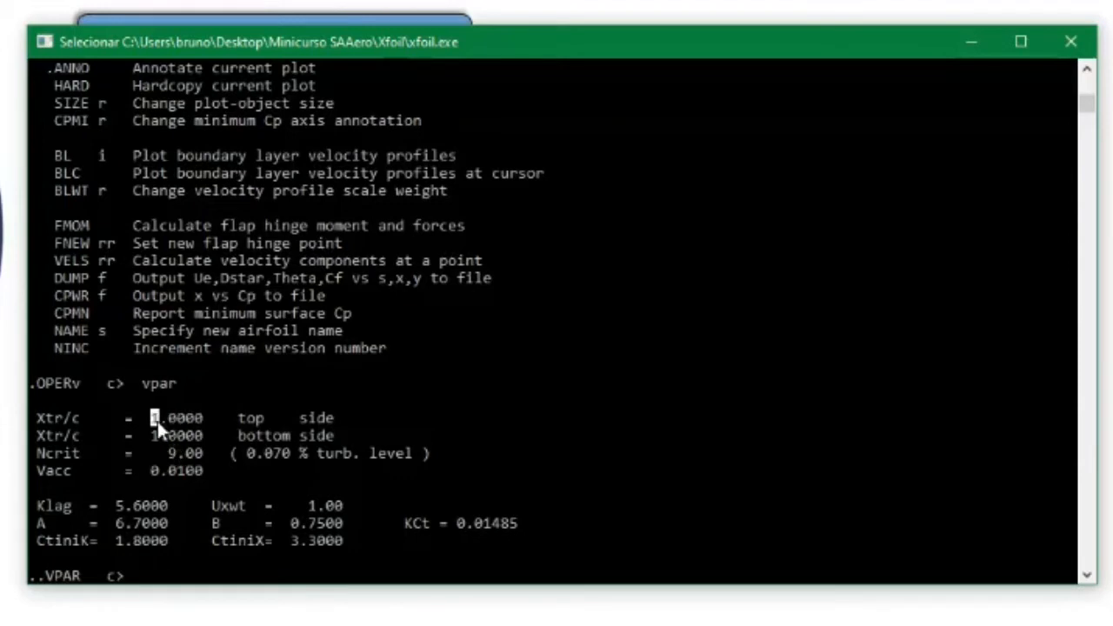
left_click_drag(153, 453, 198, 465)
left_click(205, 454)
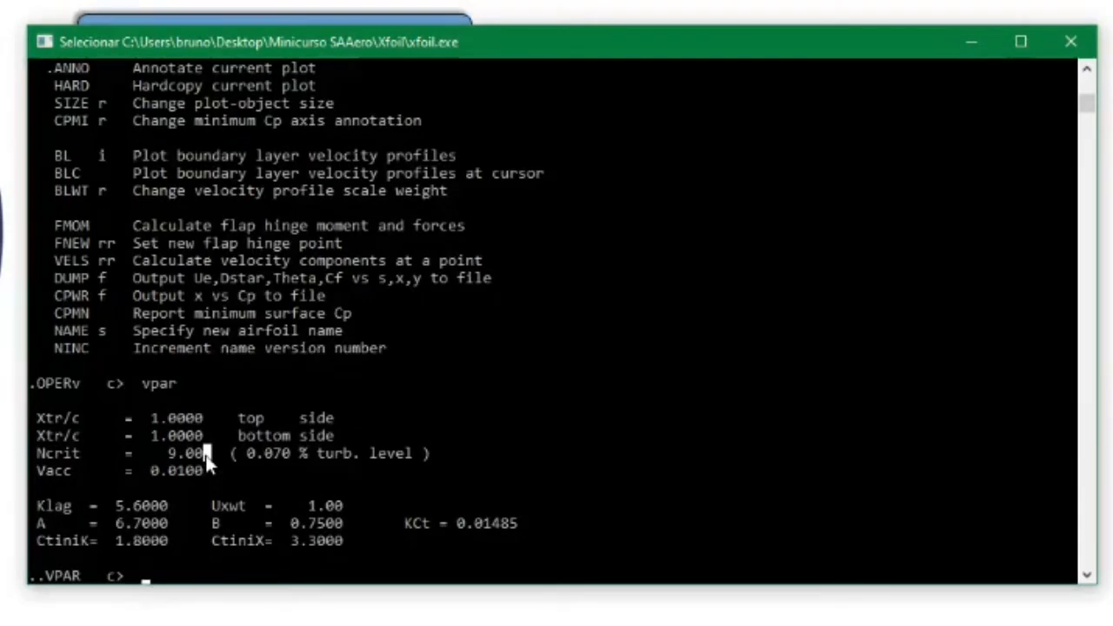
Step: Set the critical amplification ratio Ncrit to 7 with the n command
double_click(42, 453)
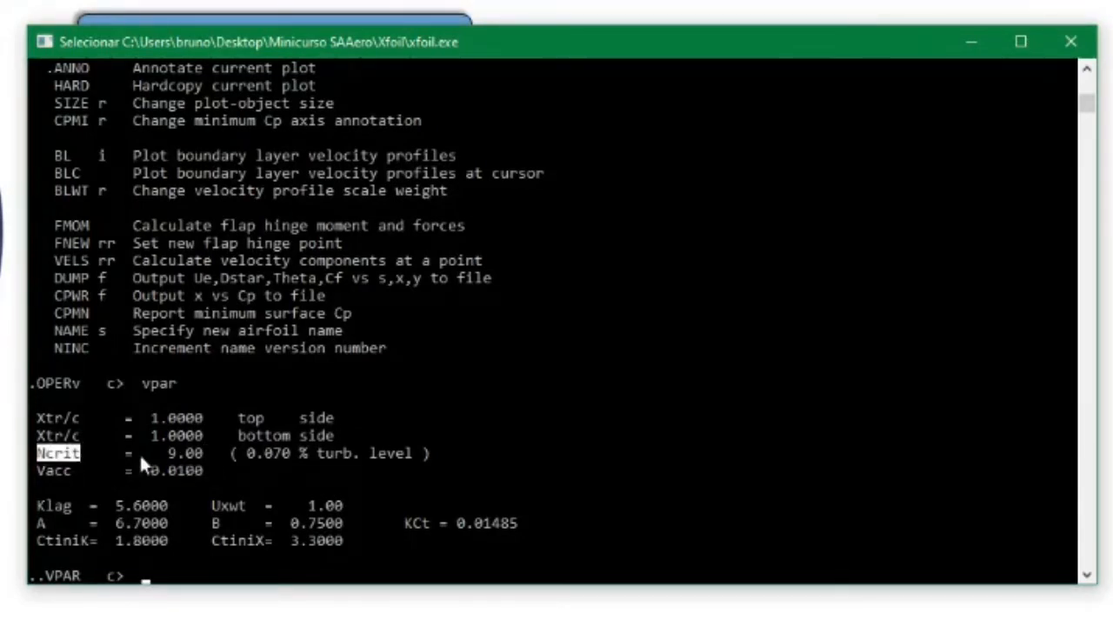
double_click(184, 452)
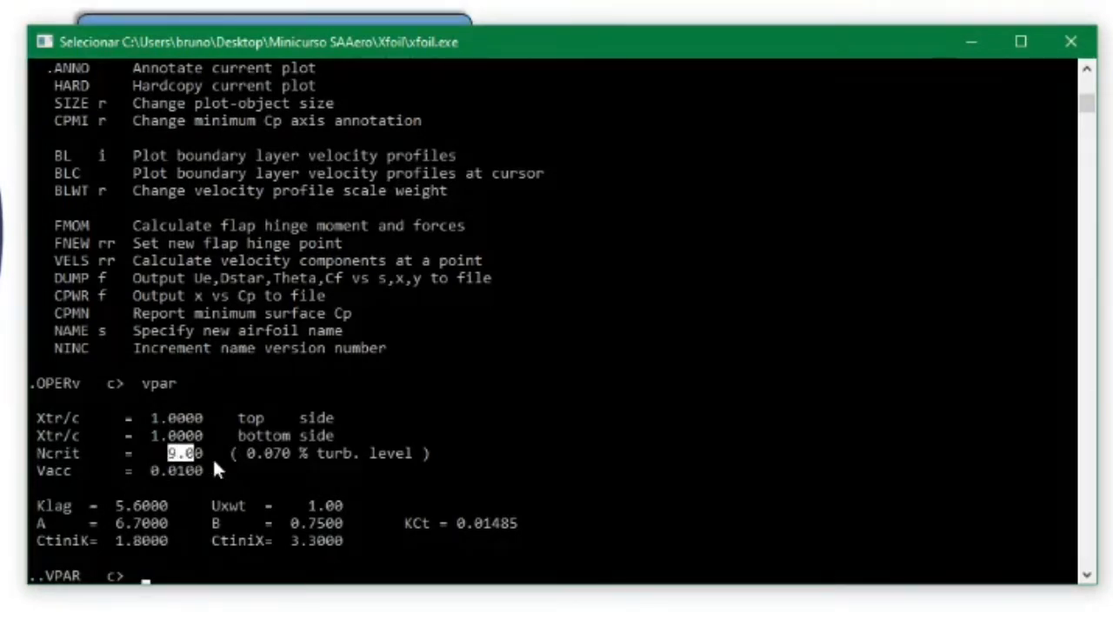
left_click(179, 453)
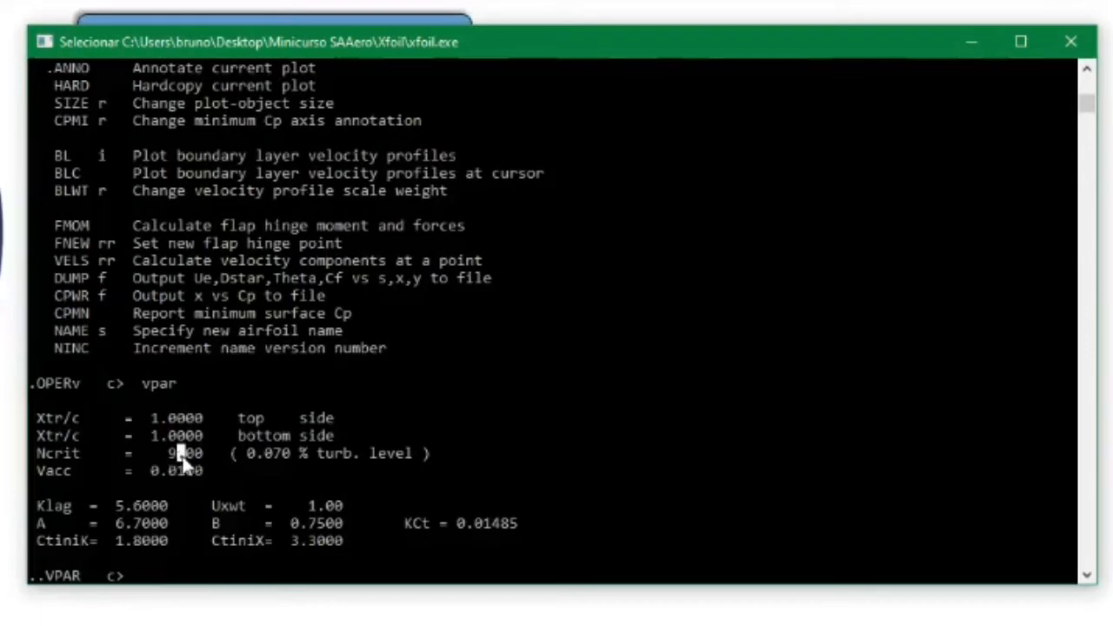
left_click(172, 454)
left_click(199, 451)
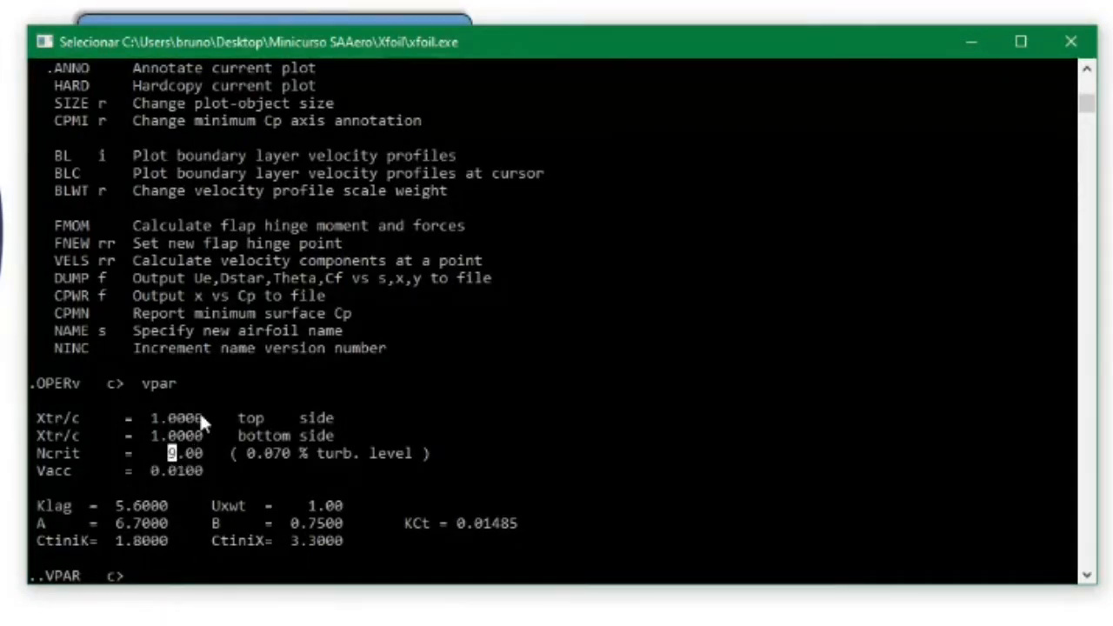
type("n")
key("Return")
type("7")
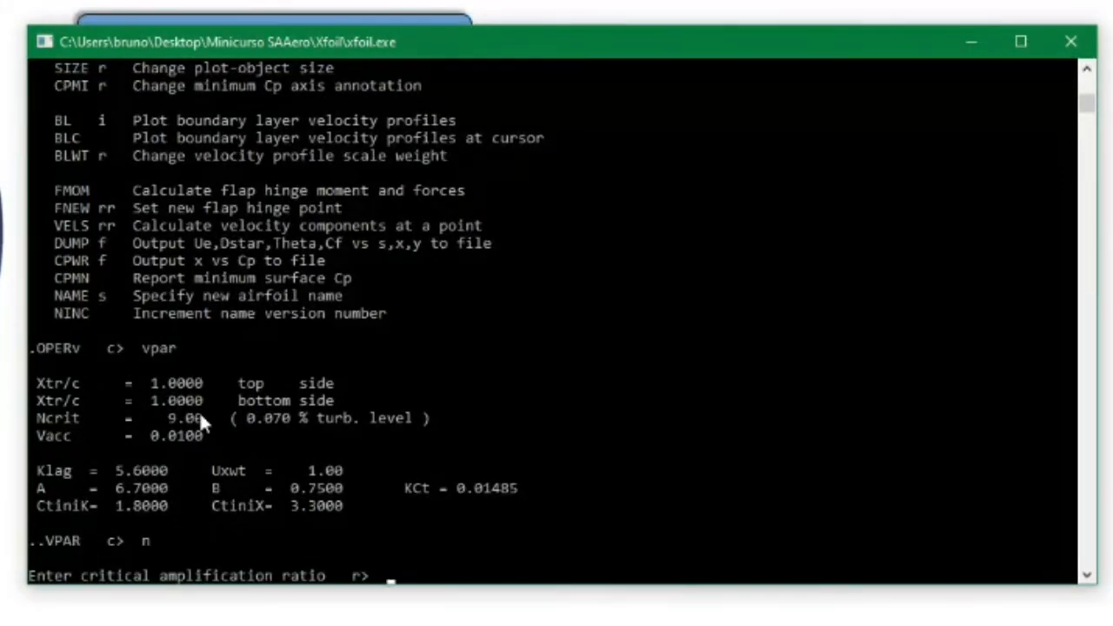
key("Return")
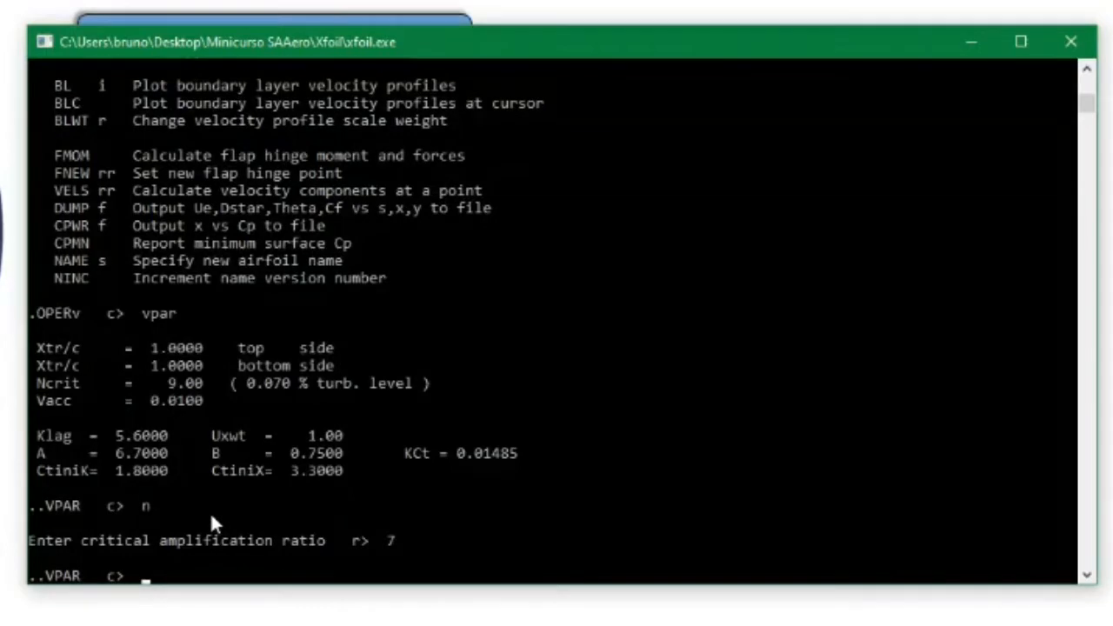
Step: List the boundary-layer parameters again with show and check the Ncrit value
type("show")
key("Return")
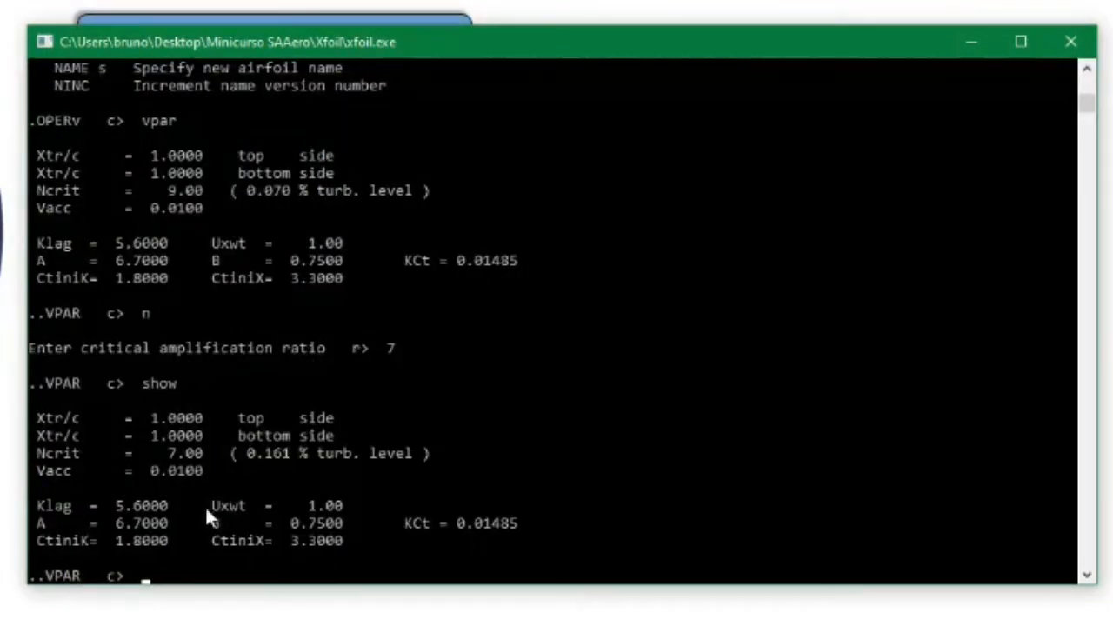
left_click_drag(156, 455, 190, 454)
left_click(224, 486)
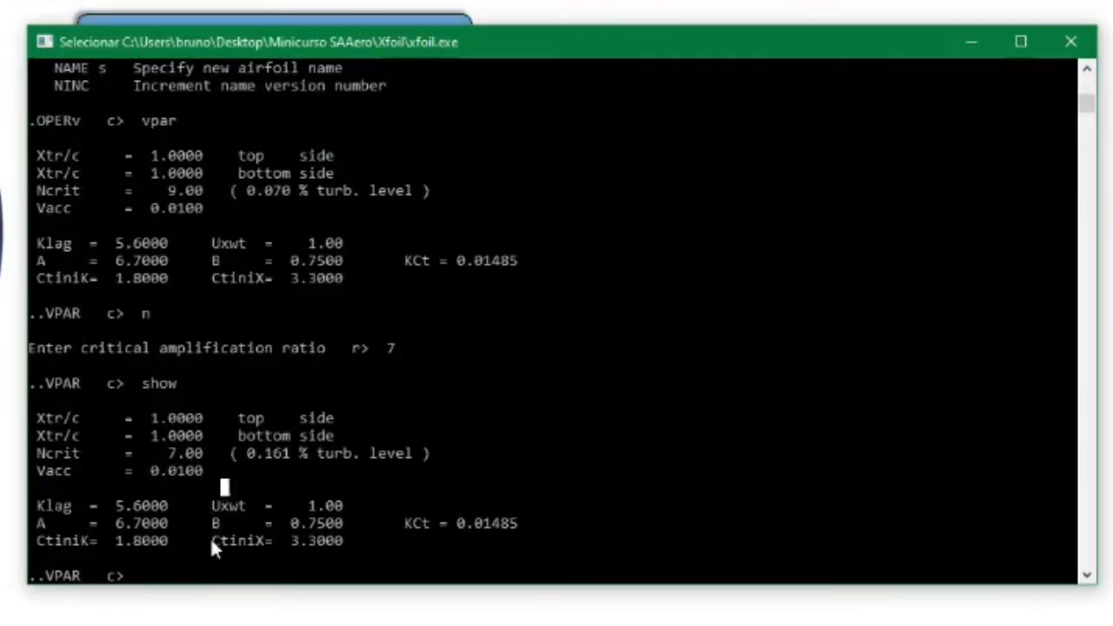
Step: Set the transition trips with xtr to 0.1 on the top side and 1.00 on the bottom side
left_click(145, 576)
type("xtr")
key("Return")
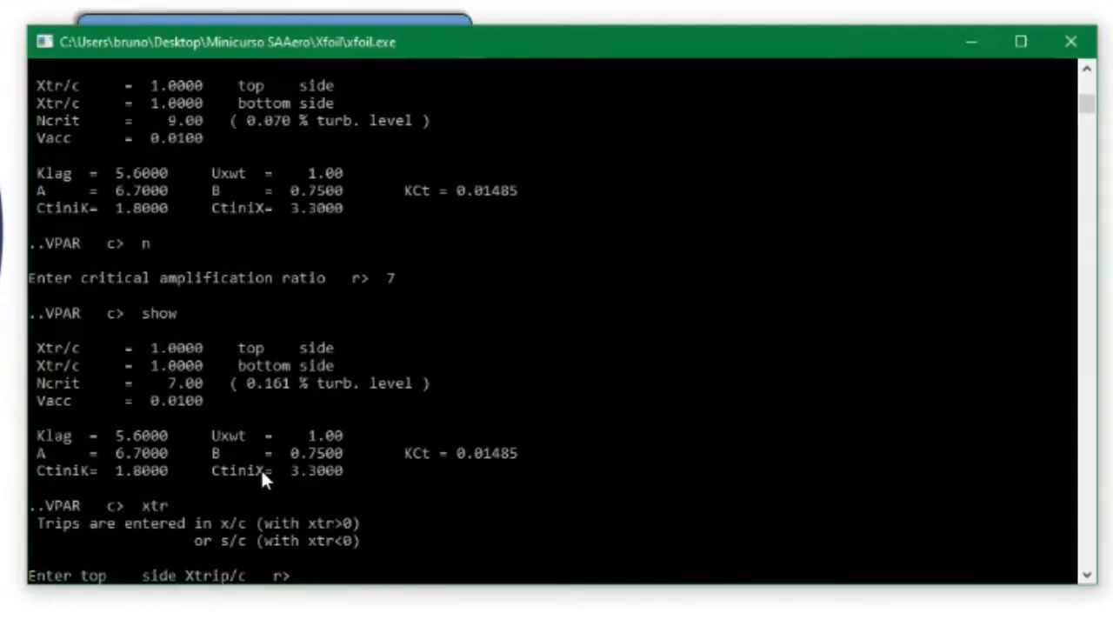
type("0.1")
key("Return")
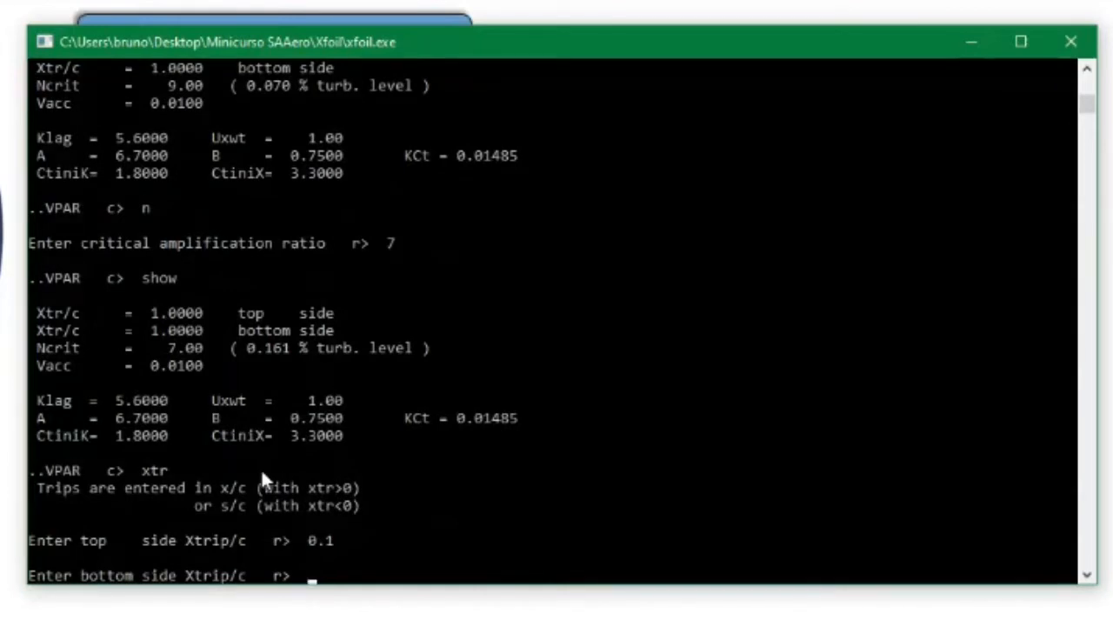
type("1.00")
key("Return")
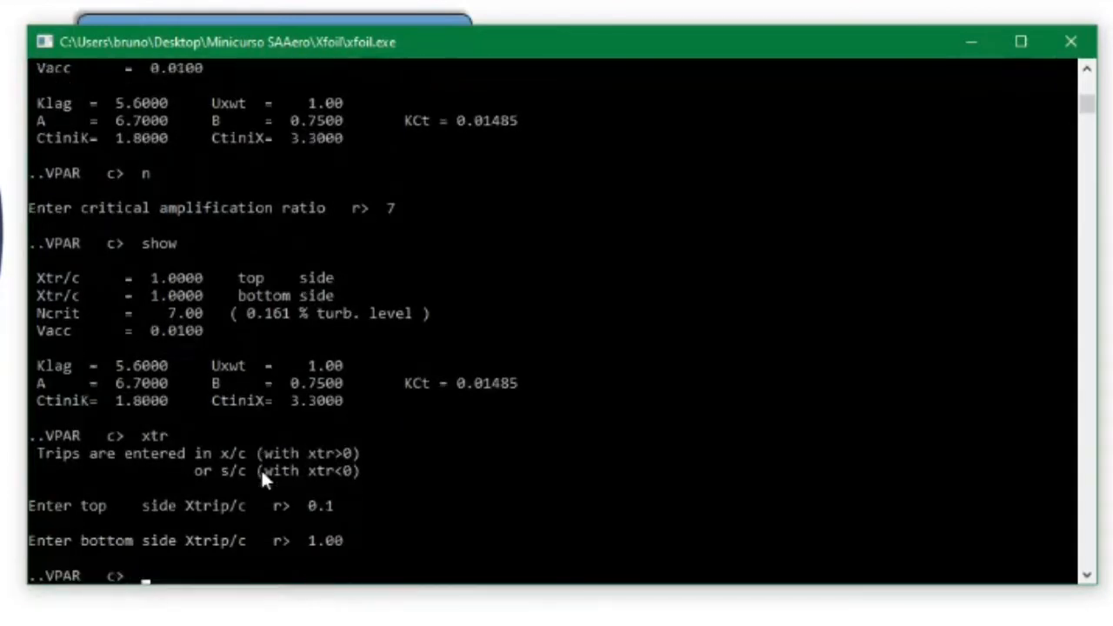
Step: List the VPAR parameters with show and check the top and bottom side Xtr/c values
type("show")
key("Return")
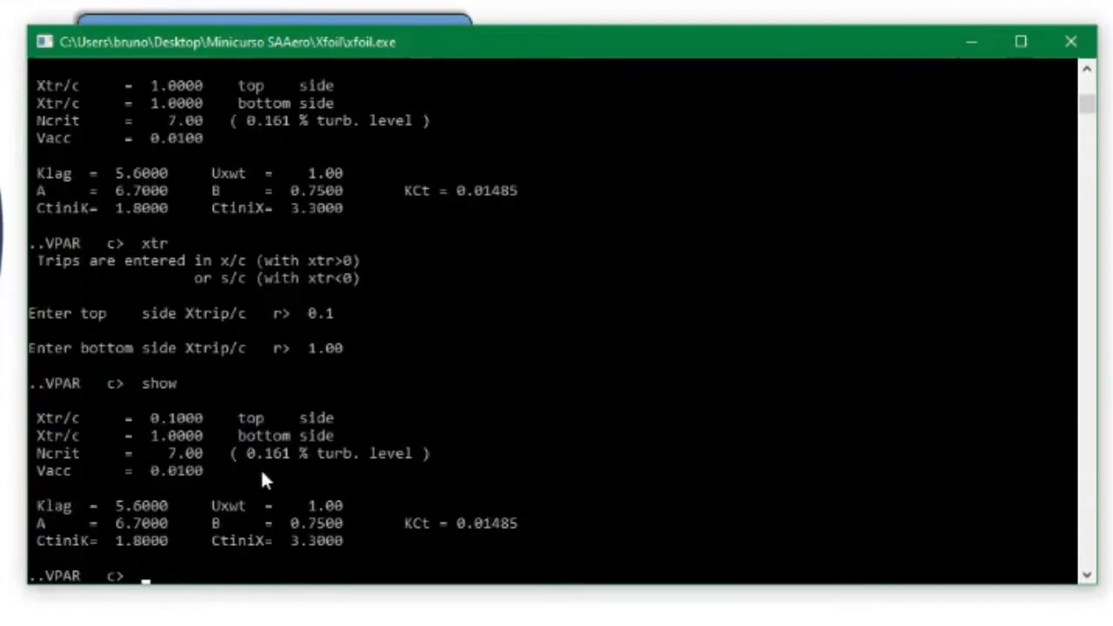
left_click_drag(152, 417, 165, 435)
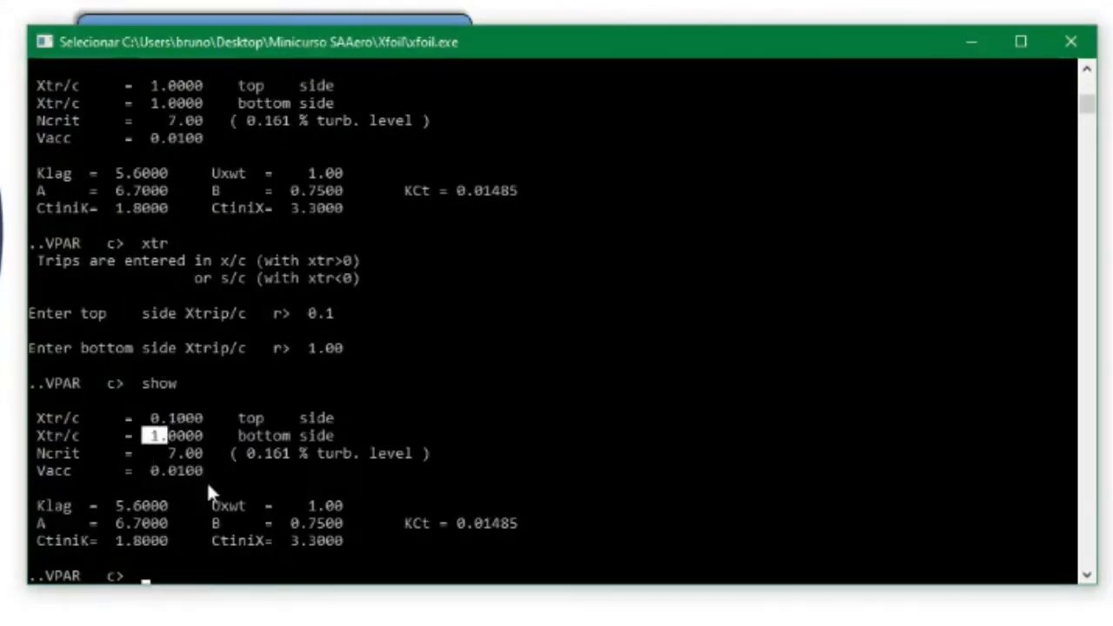
Step: Set both the top and bottom side transition trips to 1.00 with xtr and list the parameters with show
left_click(165, 574)
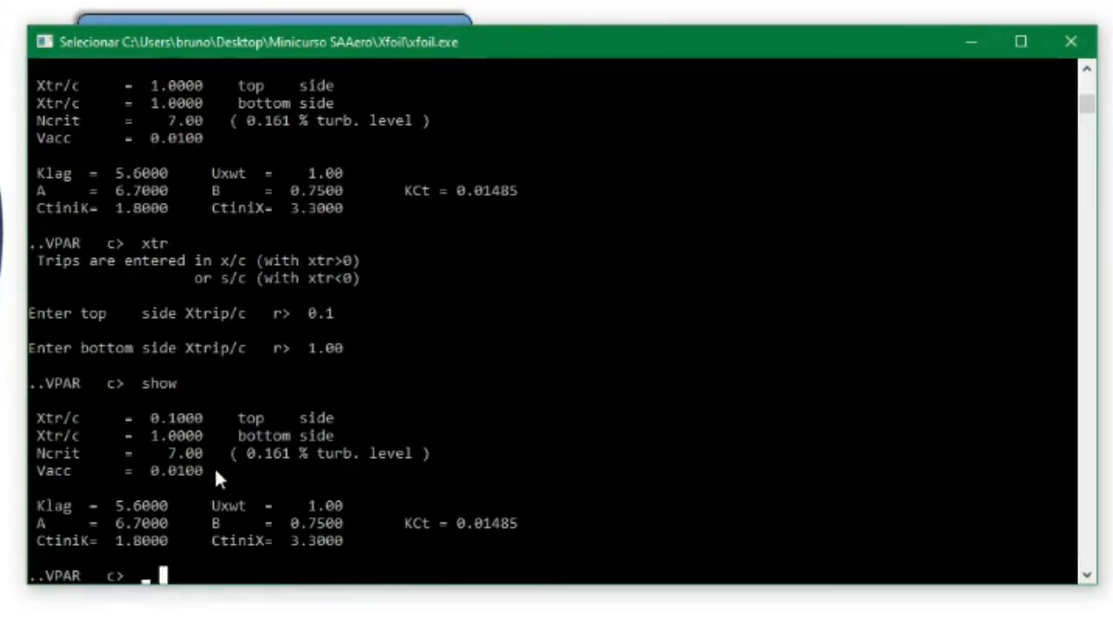
type("xtr")
key("Return")
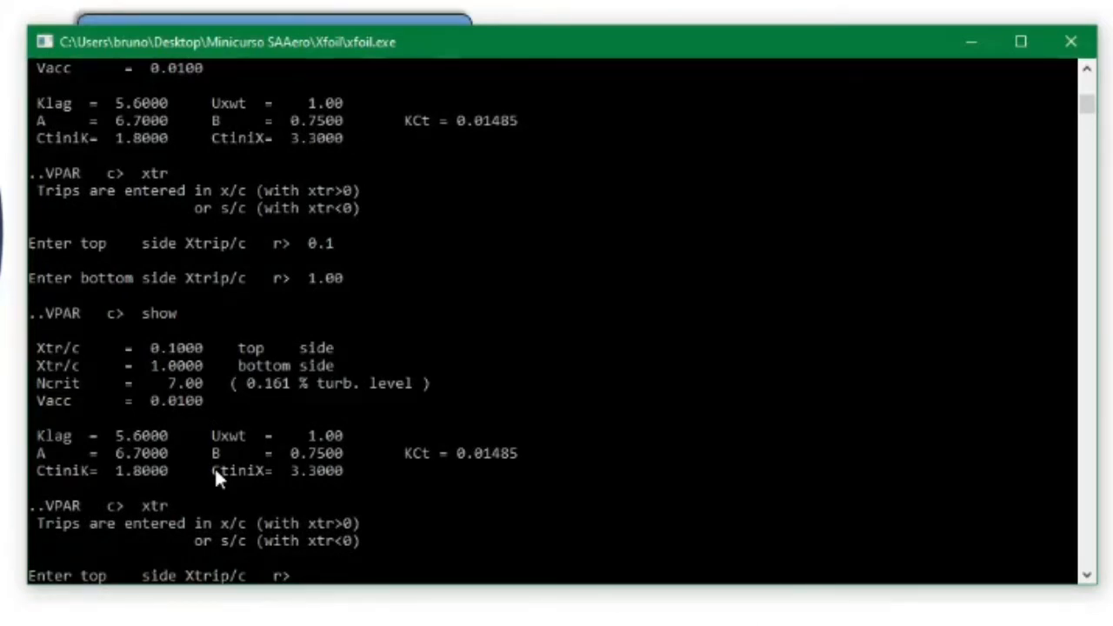
type("1.00")
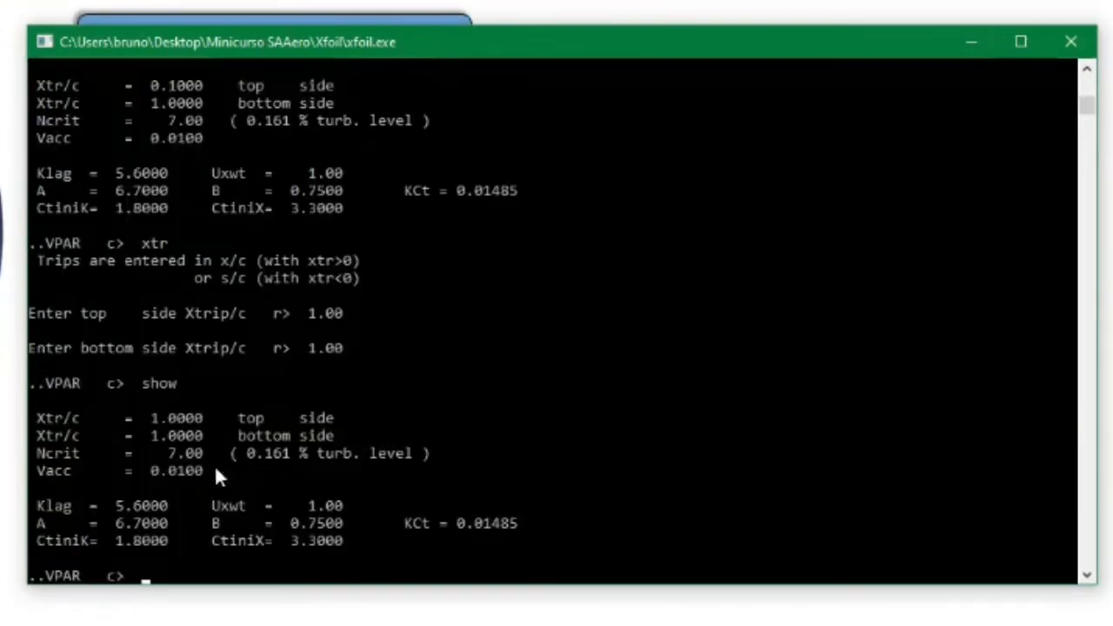
Step: Leave the VPAR menu and return to the OPERv prompt
left_click(35, 578)
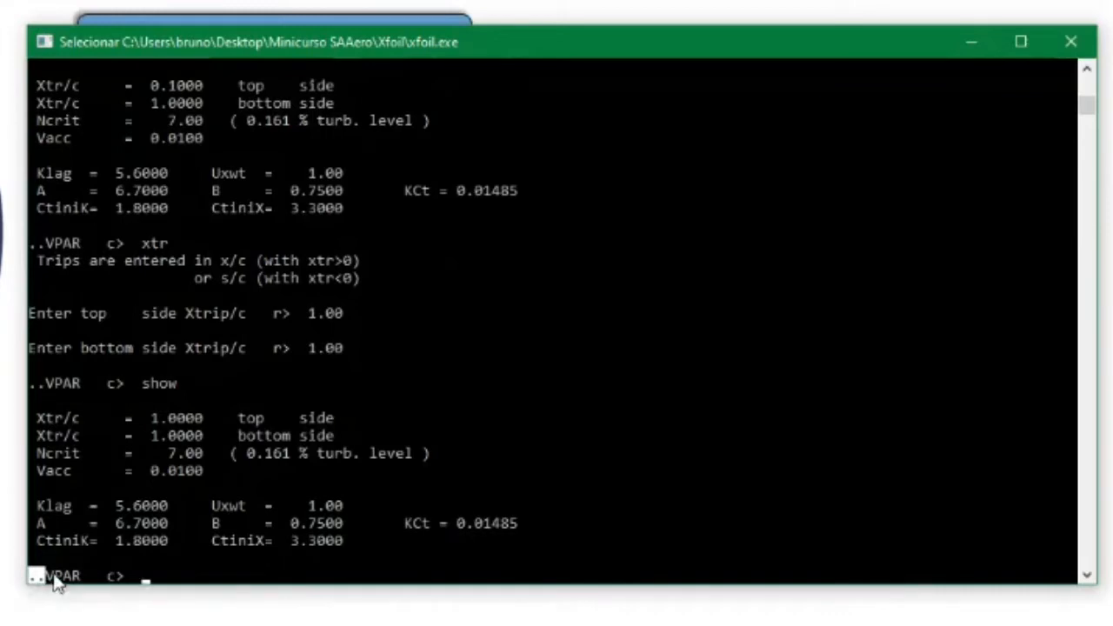
left_click(145, 580)
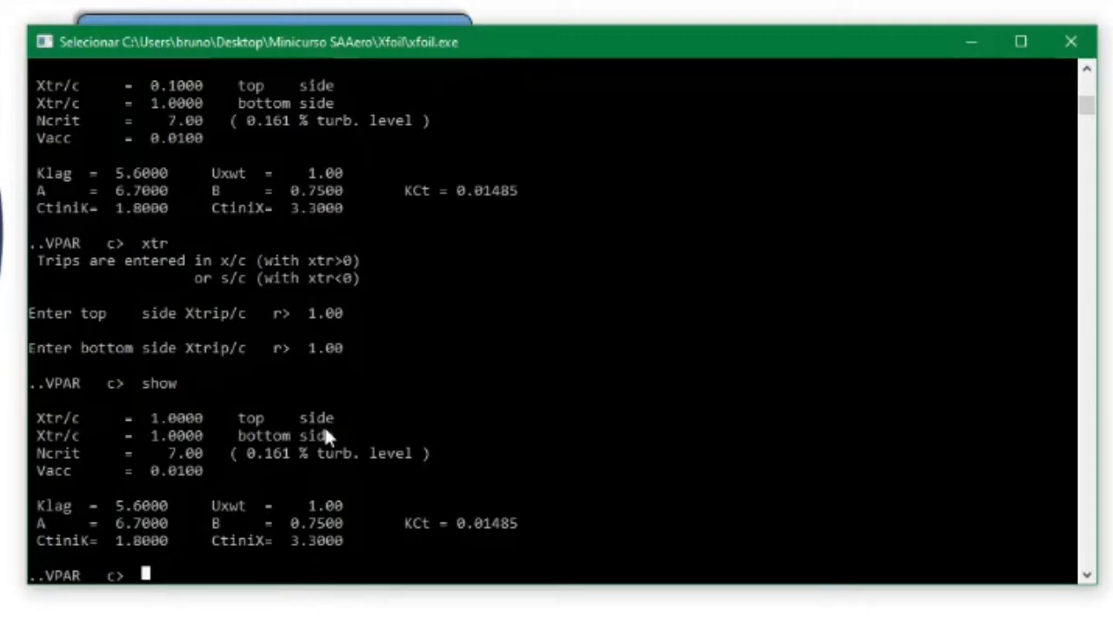
key("Escape")
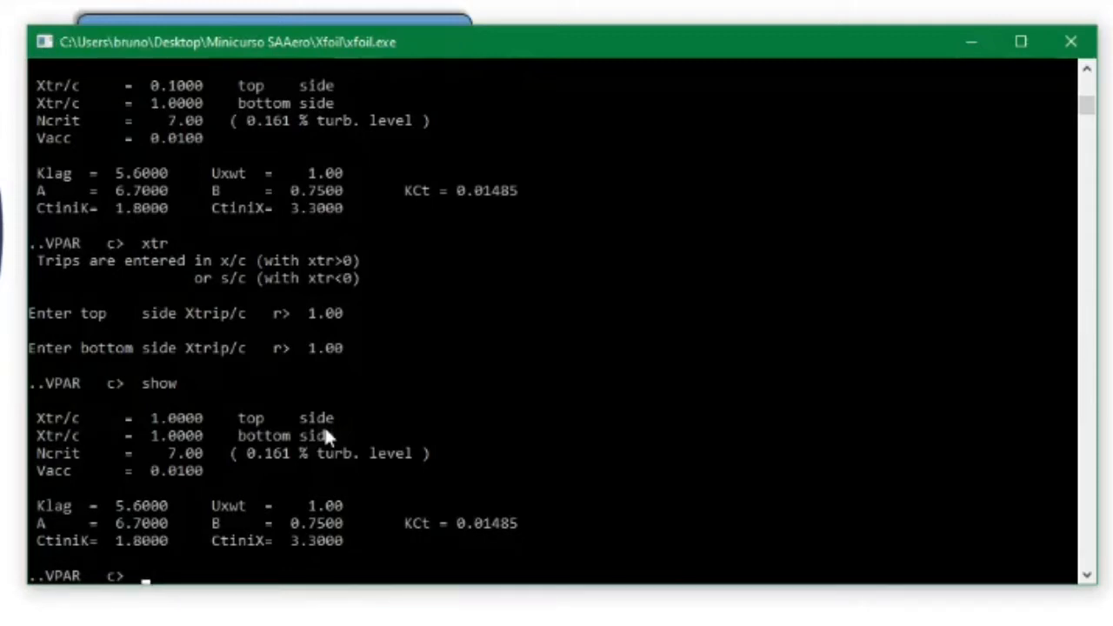
key("Return")
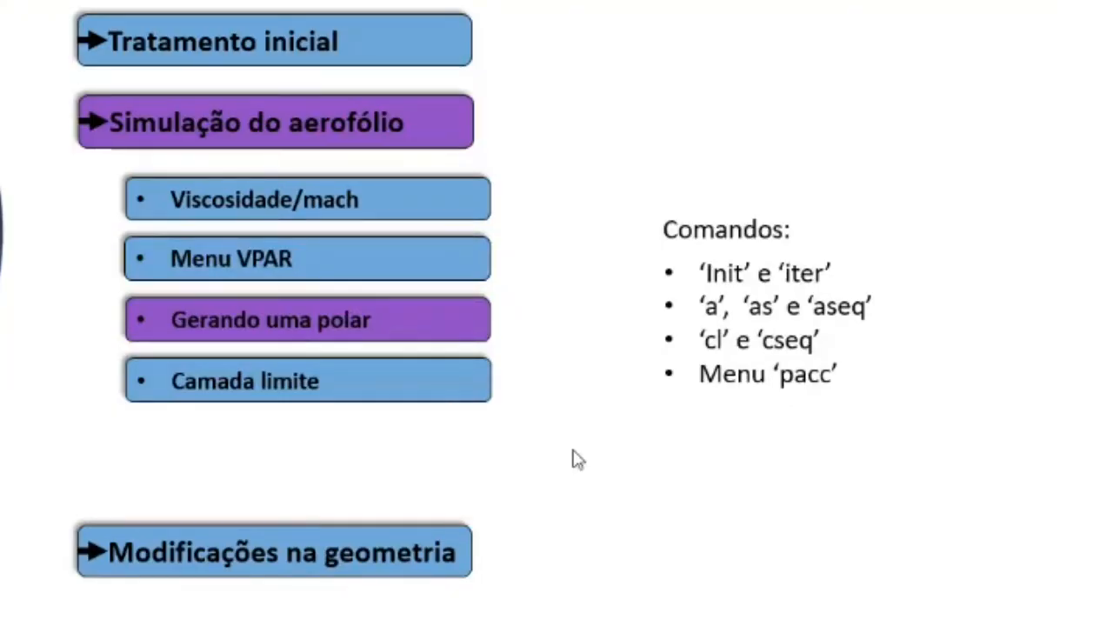
Step: Return to the XFOIL console from the presentation and set the iteration limit to 150 with iter
key("alt+Tab")
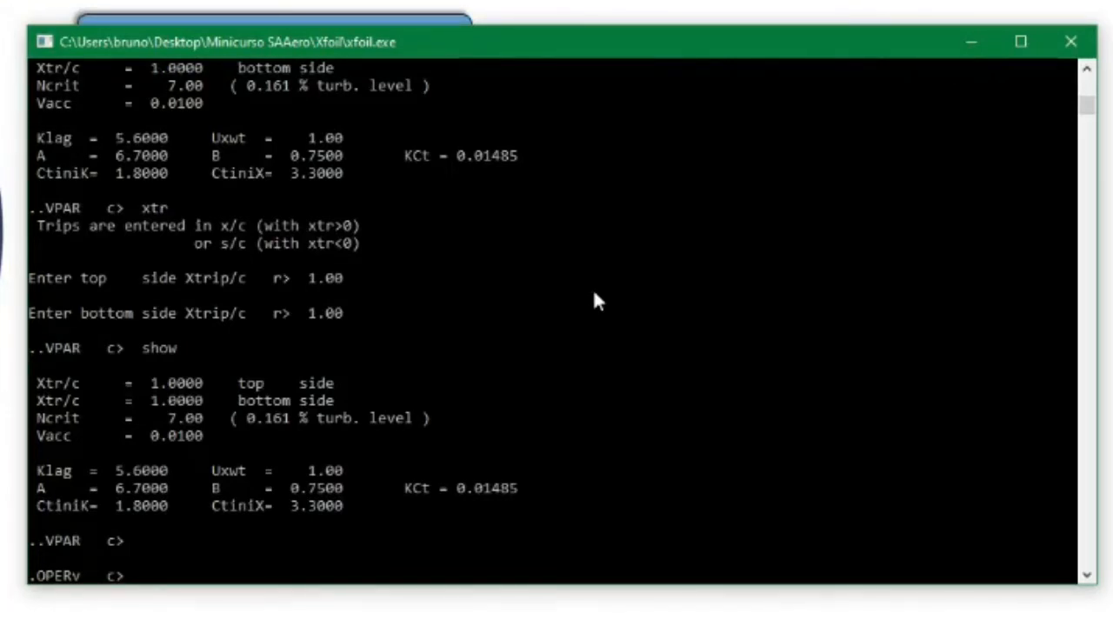
type("iter")
key("Return")
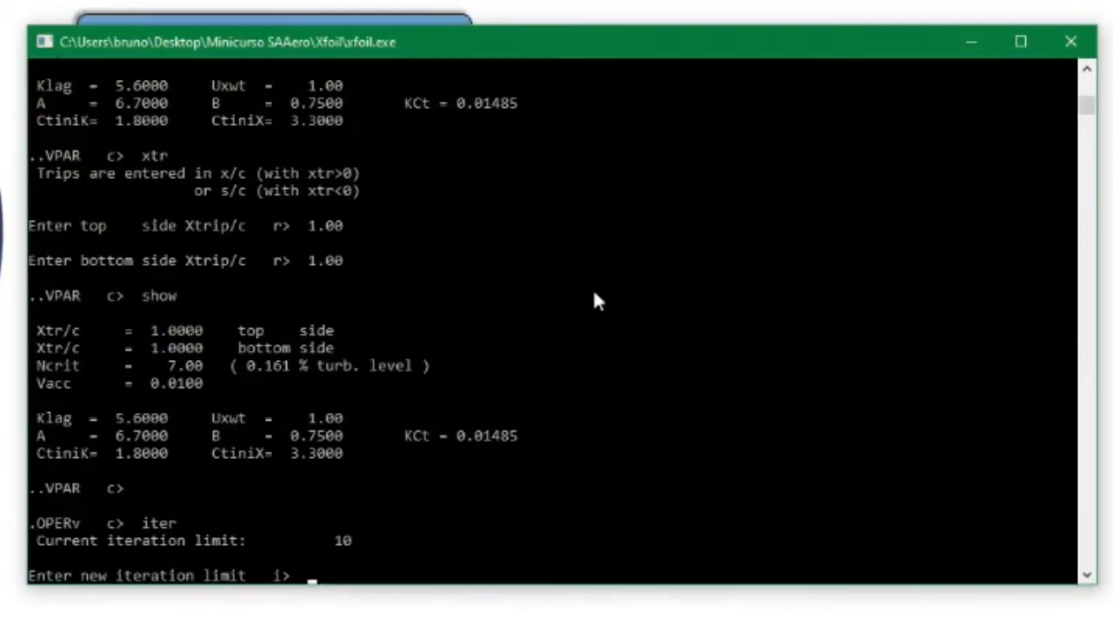
type("150")
key("Return")
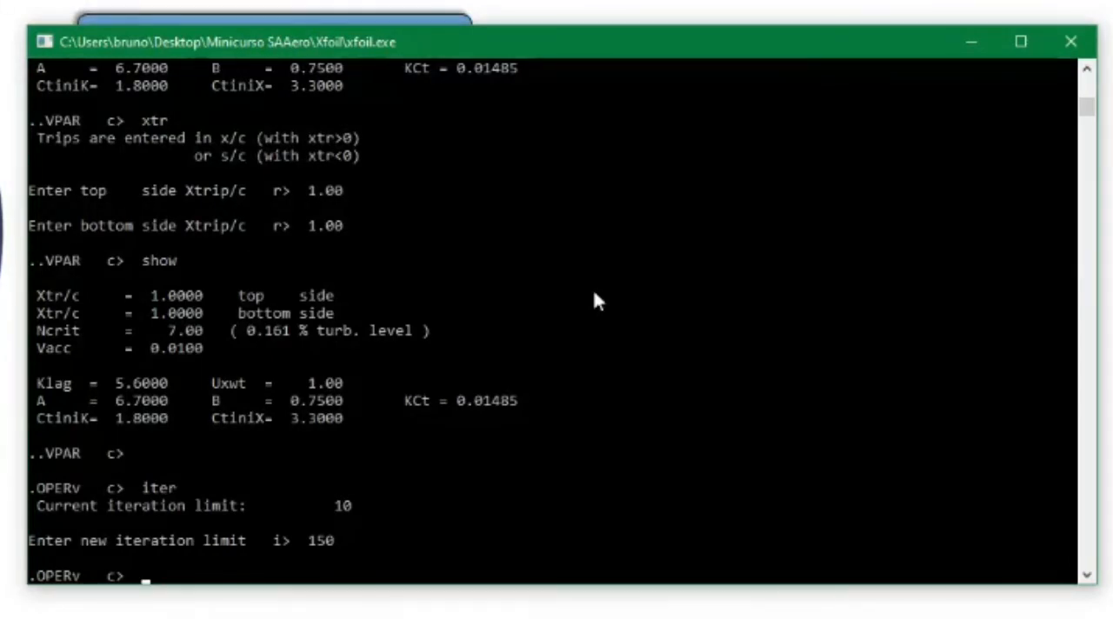
Step: Check the command list on the presentation slide, return to the XFOIL console and toggle the boundary-layer initialization flag with init
key("alt+Tab")
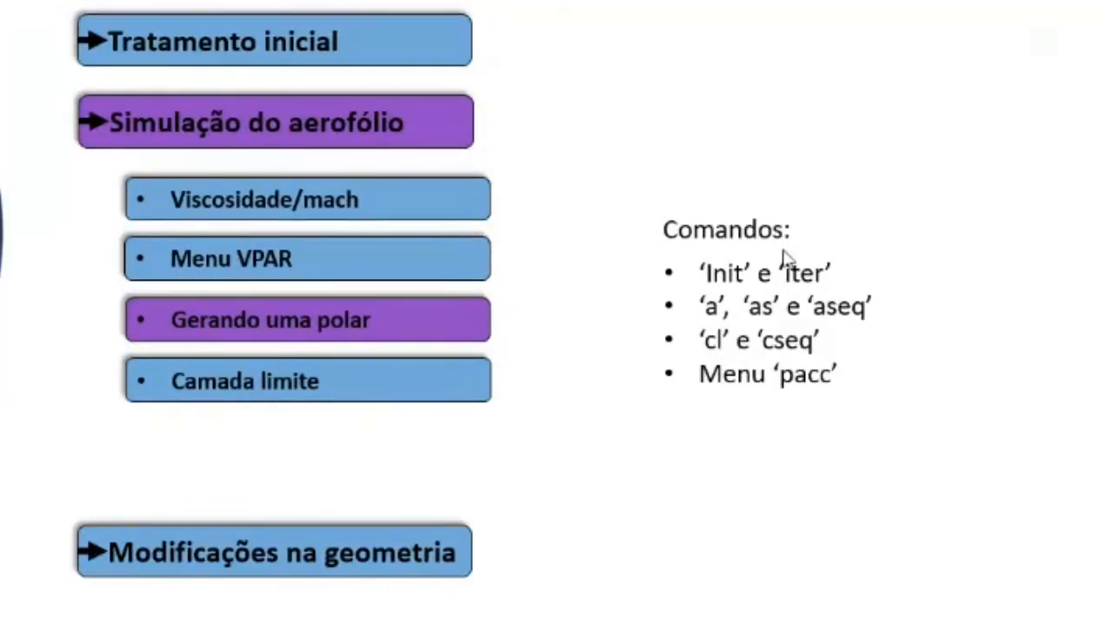
key("alt+Tab")
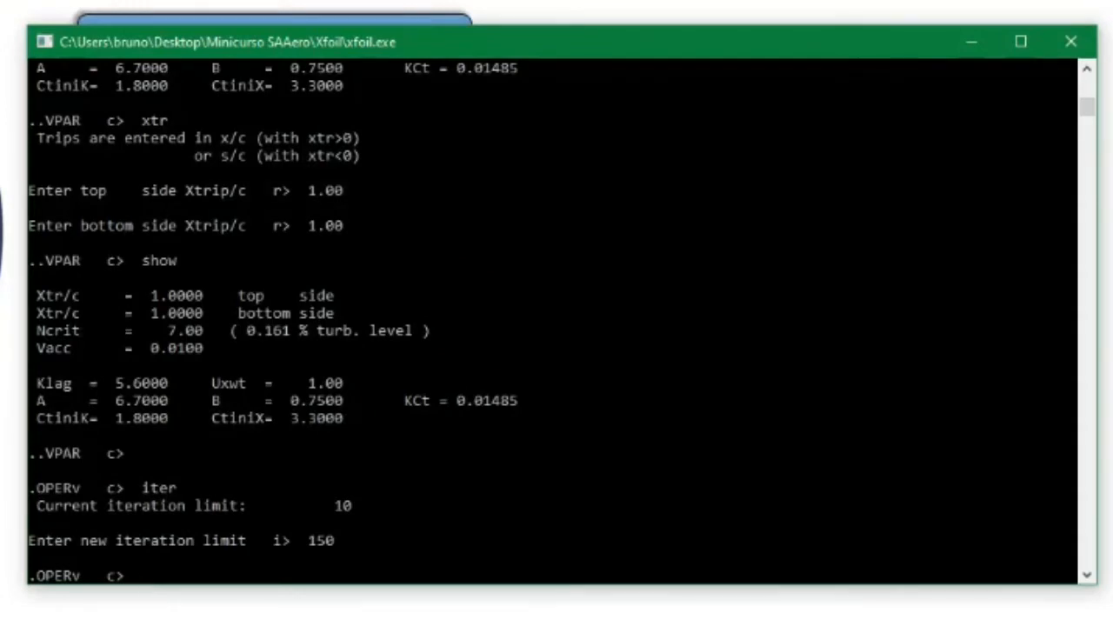
type("ini")
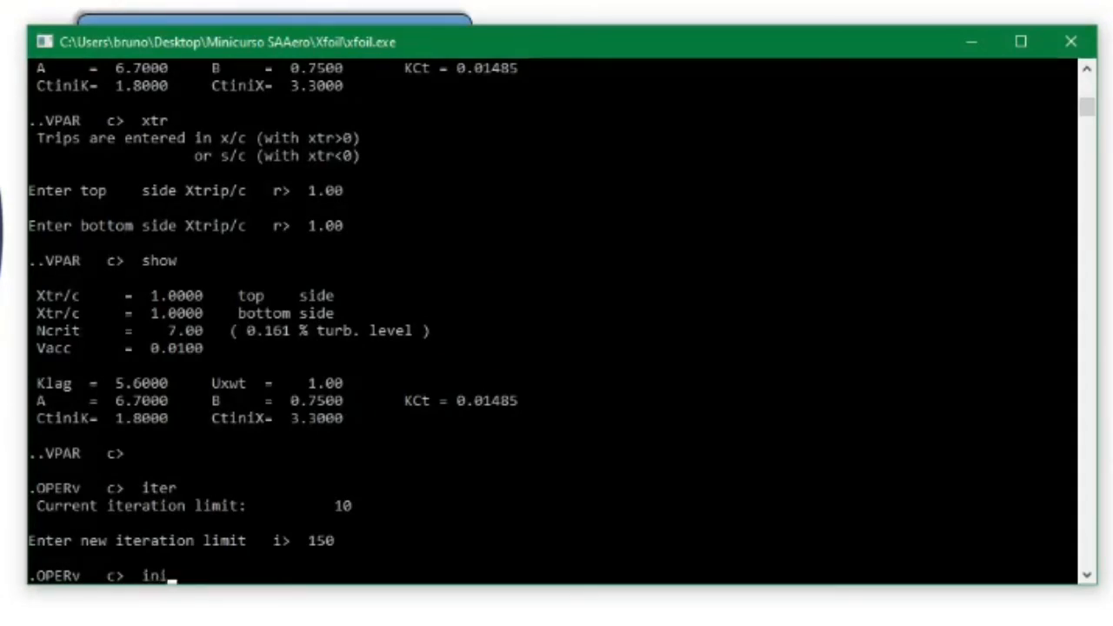
type("t")
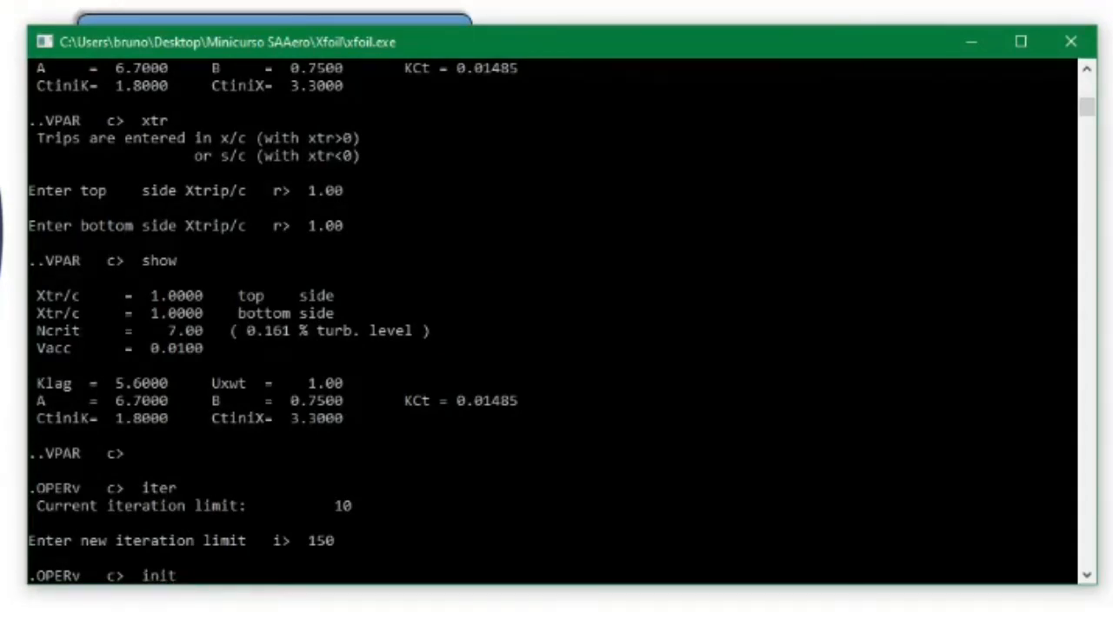
key("Return")
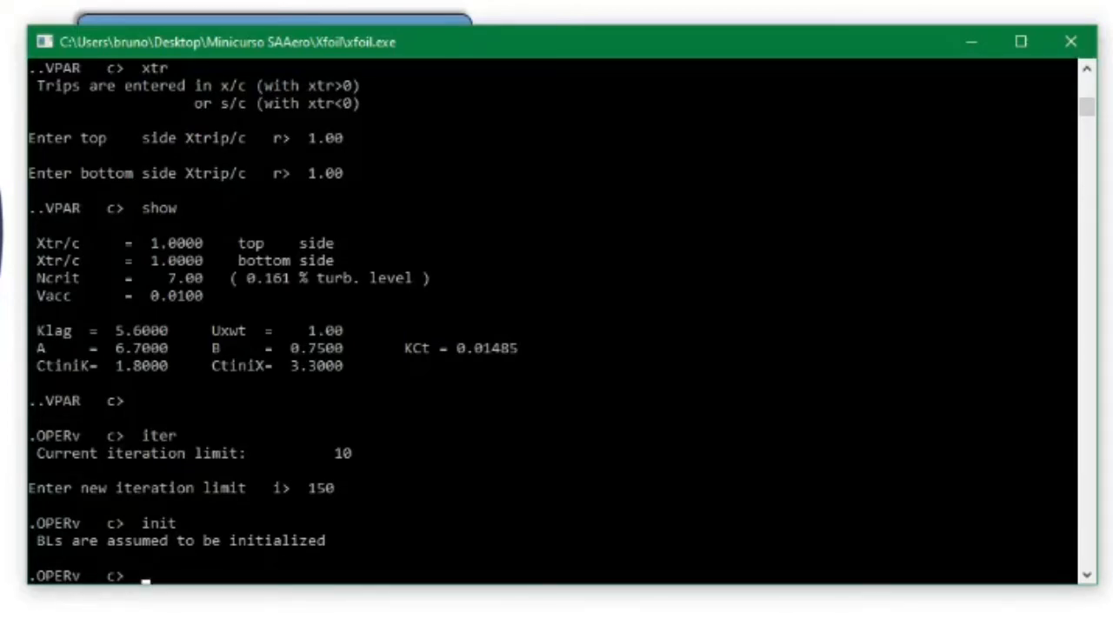
Step: Check the command list on the presentation slide, return to the XFOIL console and run a single 4-degree angle of attack with a
key("alt+Tab")
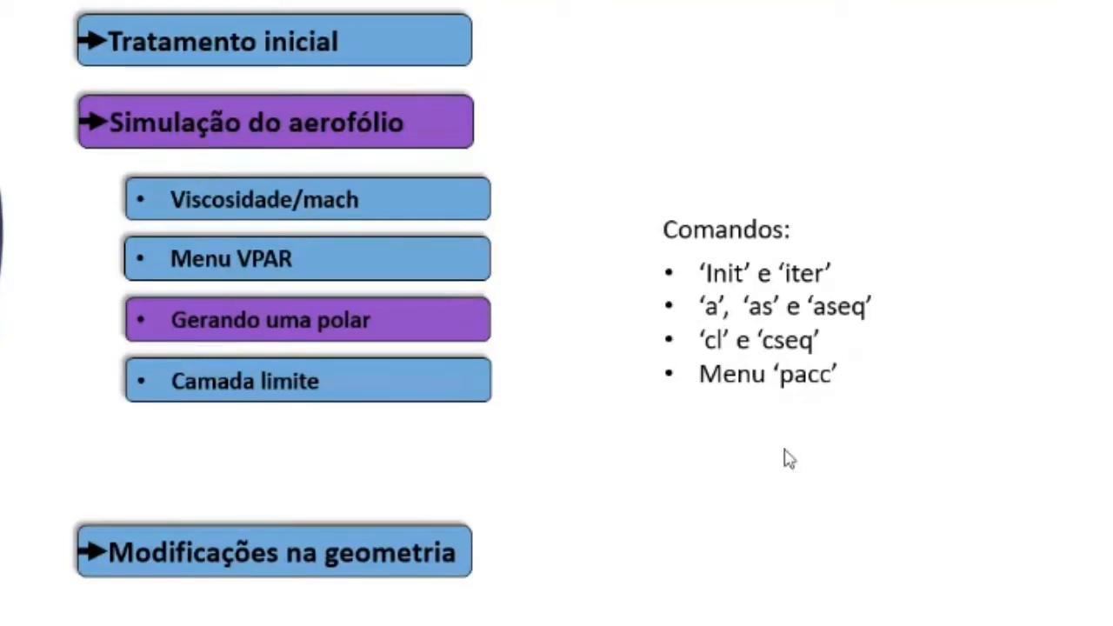
key("alt+Tab")
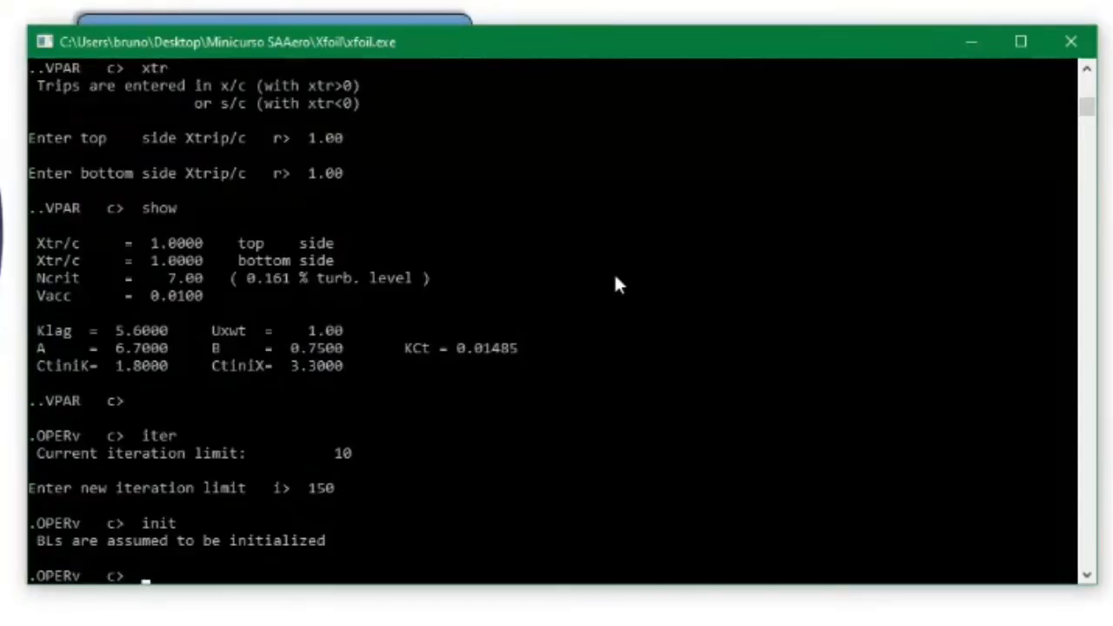
type("a")
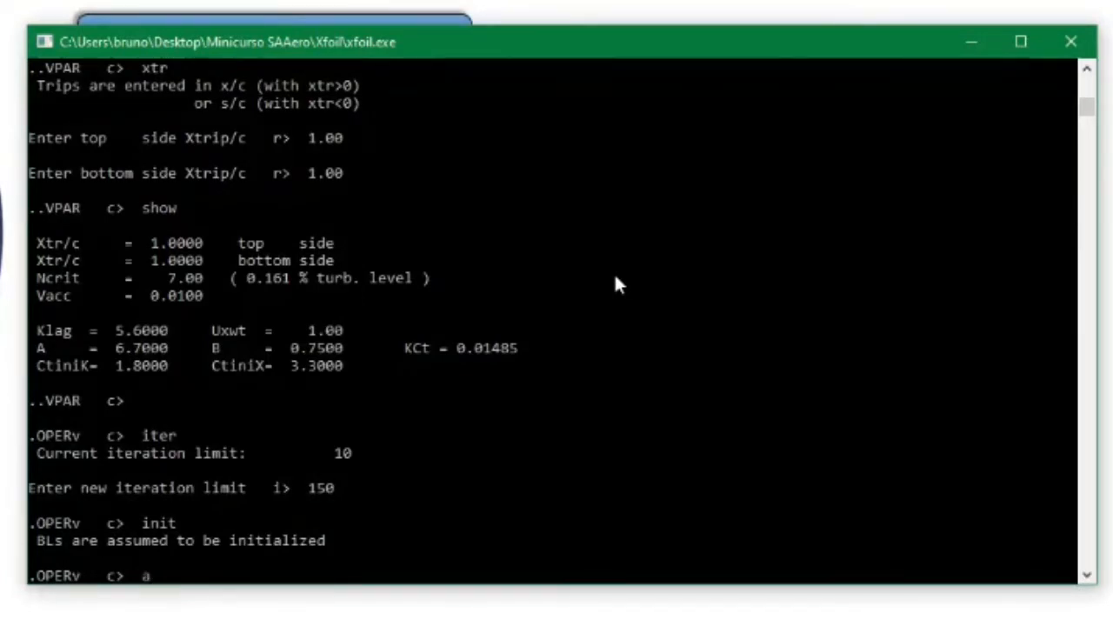
key("Return")
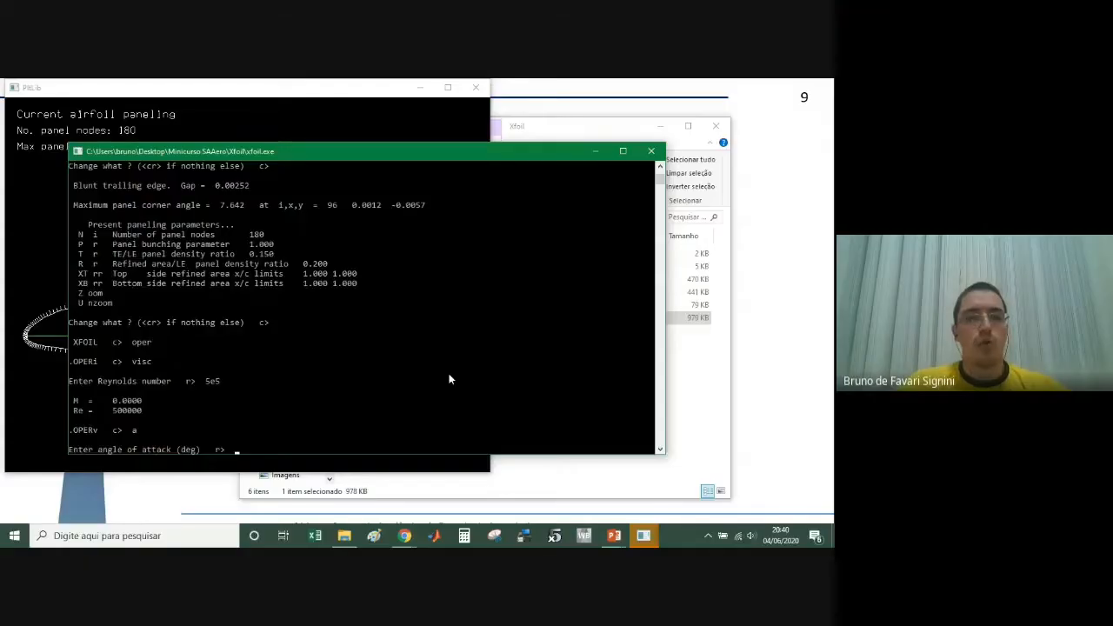
type("4")
key("Return")
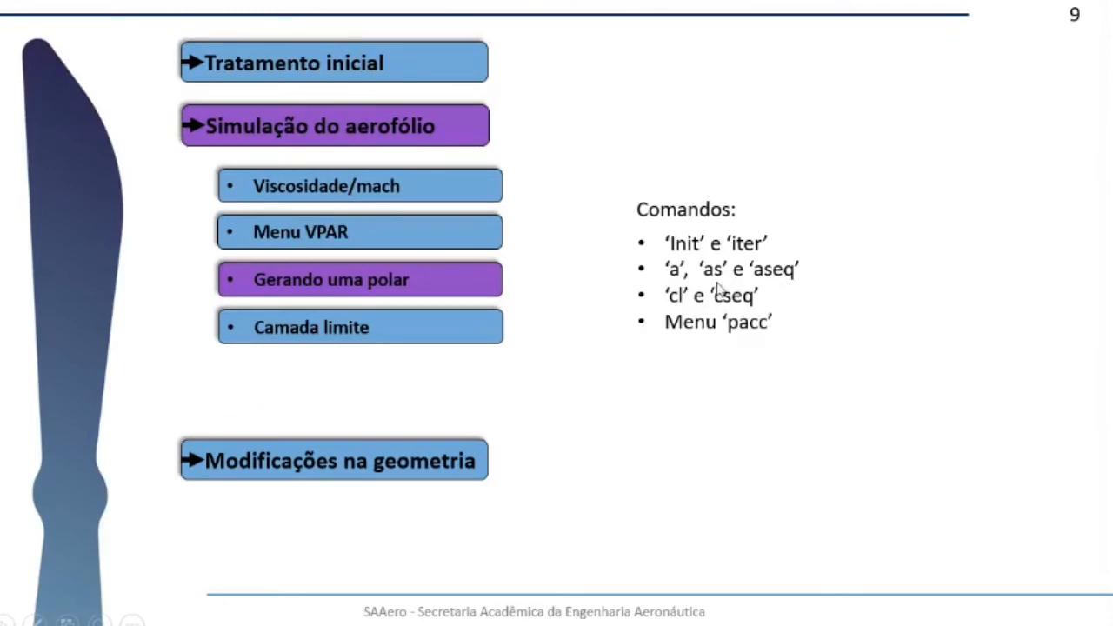
Step: Return to the XFOIL console and run the as angle-of-attack sequence from 5 to 20 degrees in 1-degree increments
key("alt+Tab")
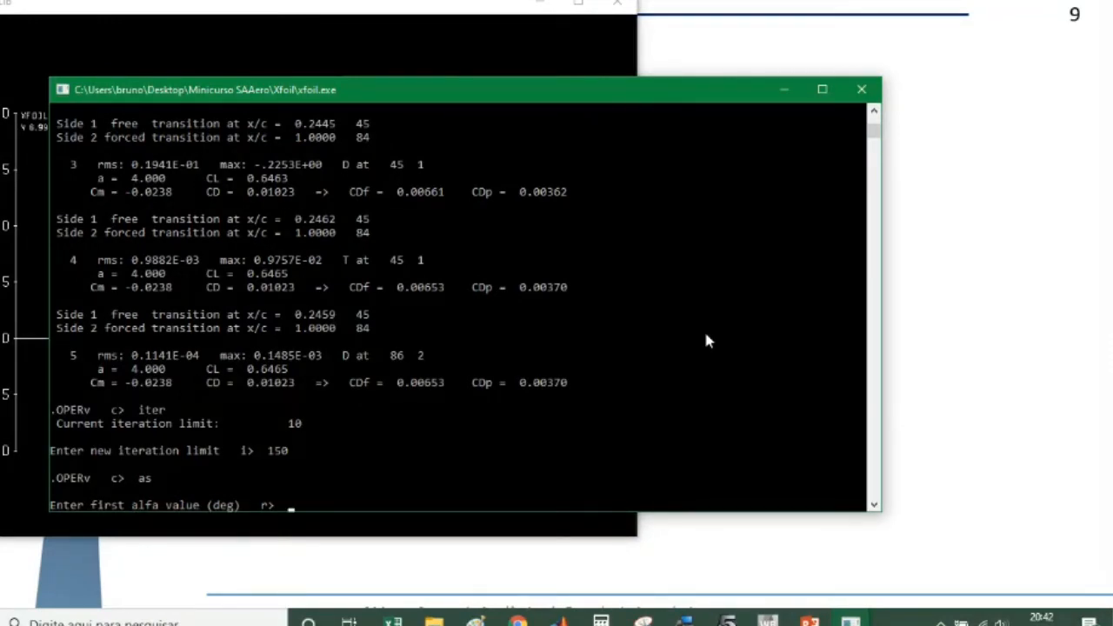
type("5")
key("Return")
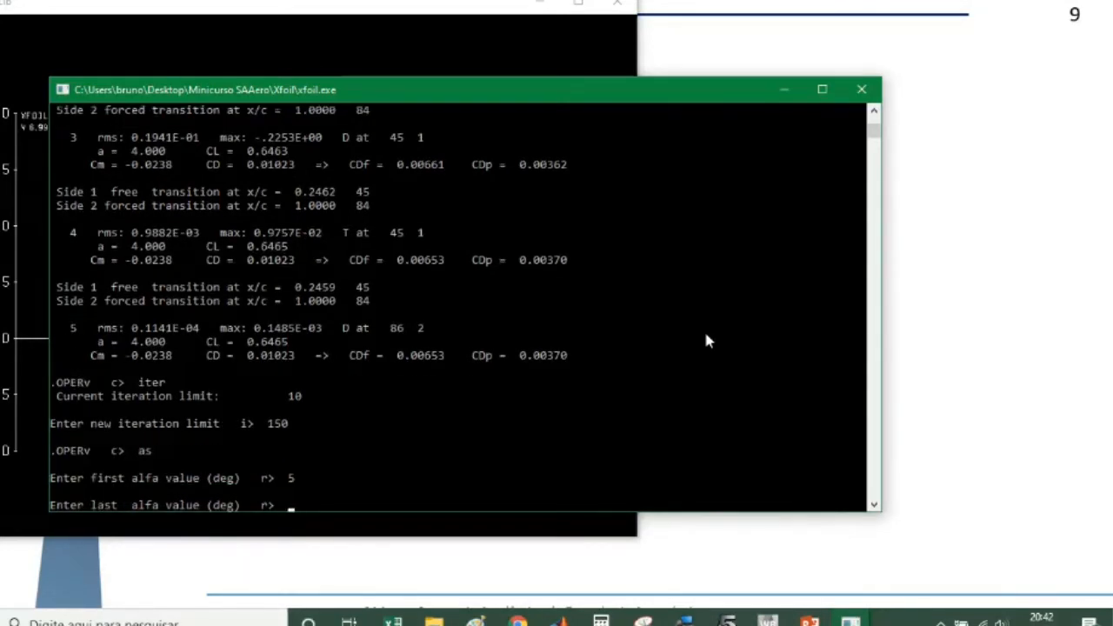
type("20")
key("Return")
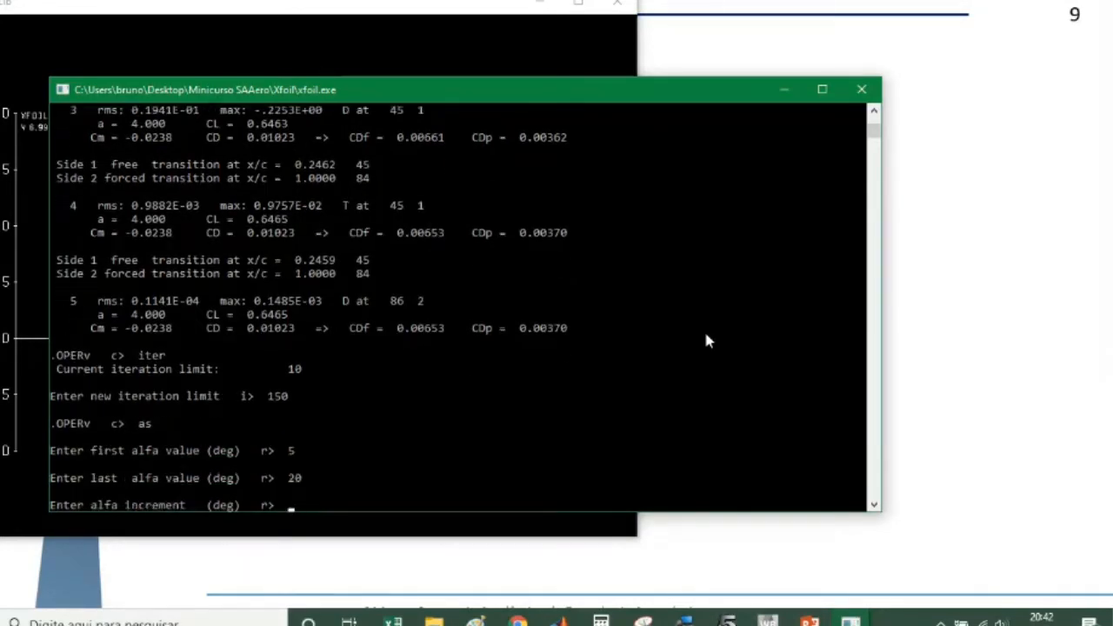
type("1")
key("Return")
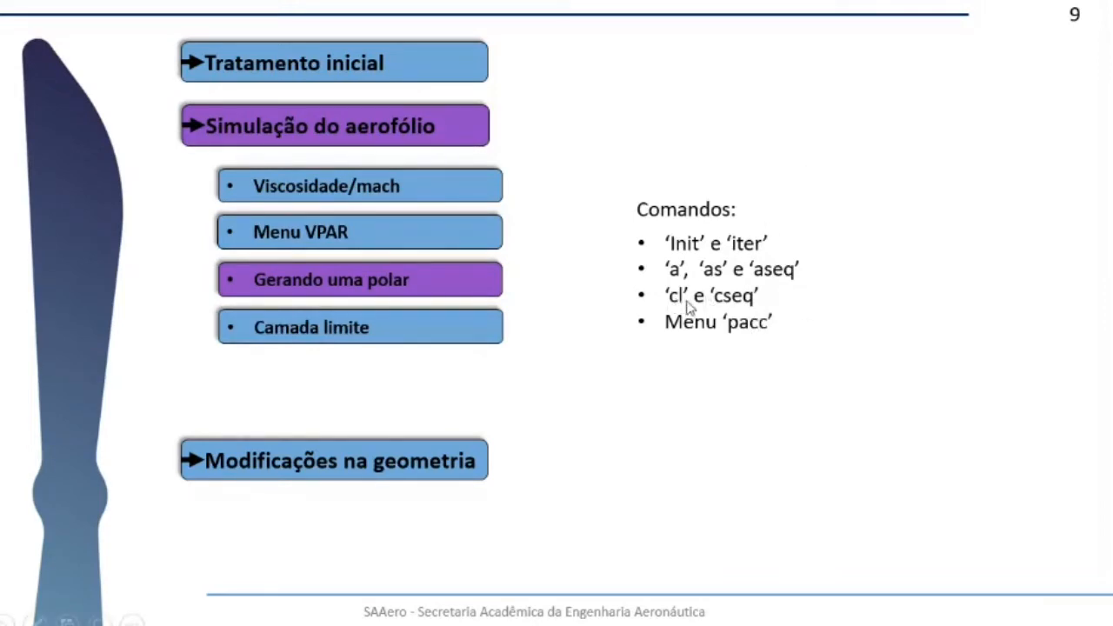
Step: Switch from the presentation to the XFOIL console and run the cl command for a lift coefficient of 0.5
key("alt+Tab")
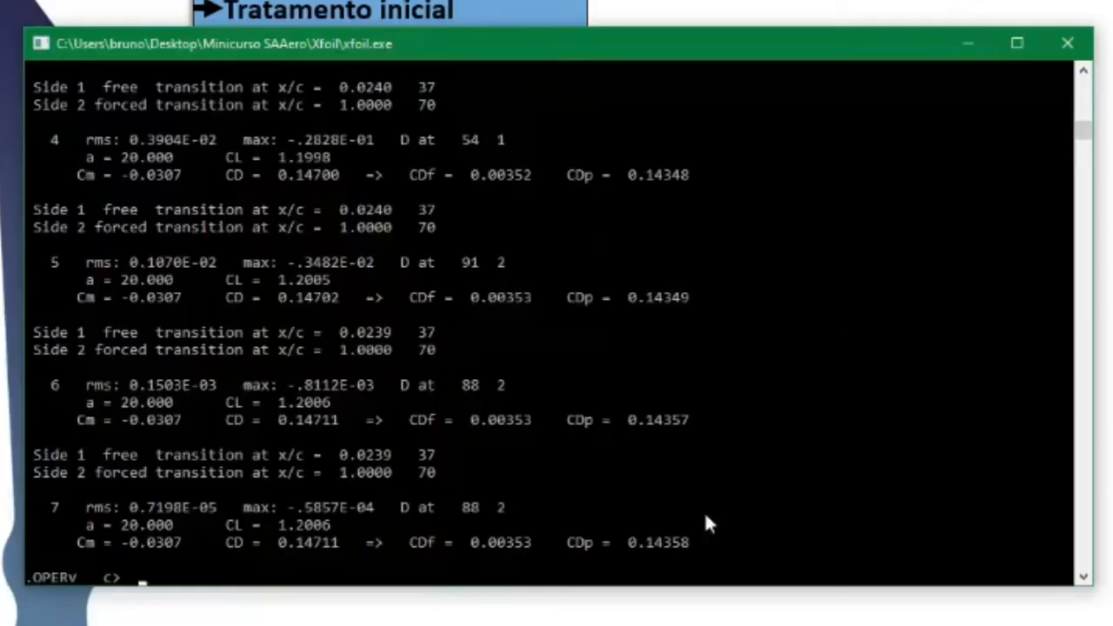
type("cl")
key("Return")
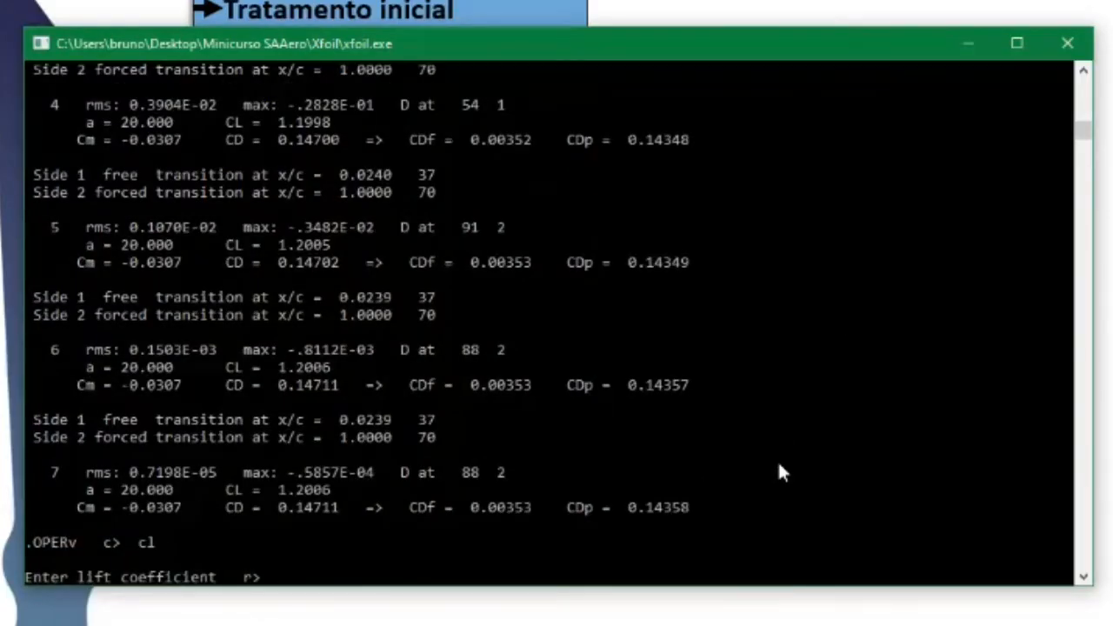
type("5")
key("Return")
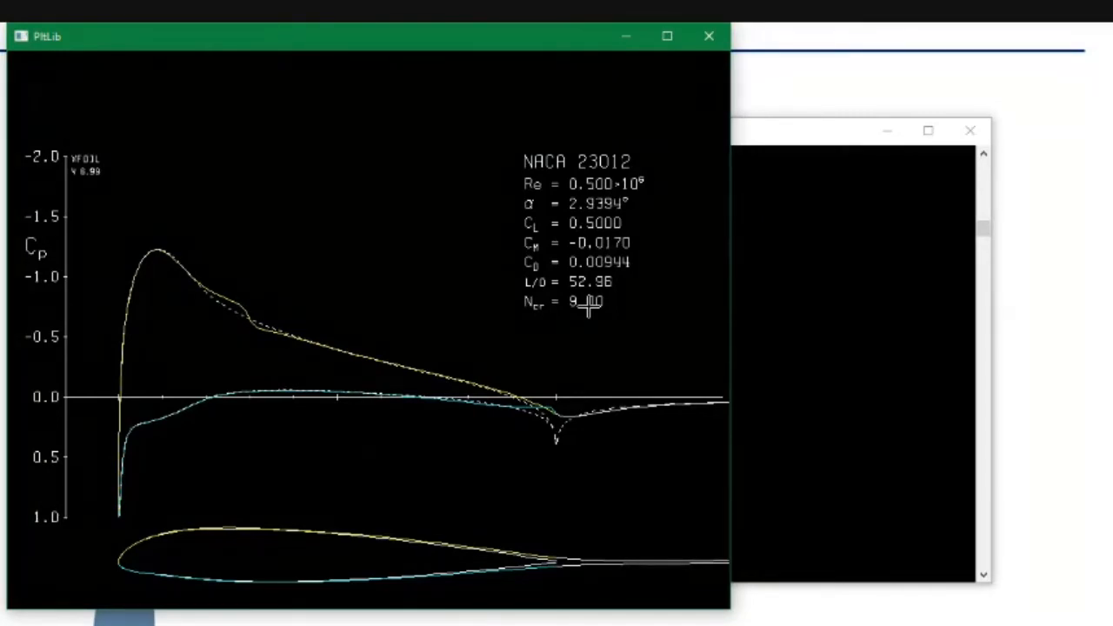
Step: Return from the pressure plot to the XFOIL console and try the cl command with a lift coefficient of 3
key("alt+Tab")
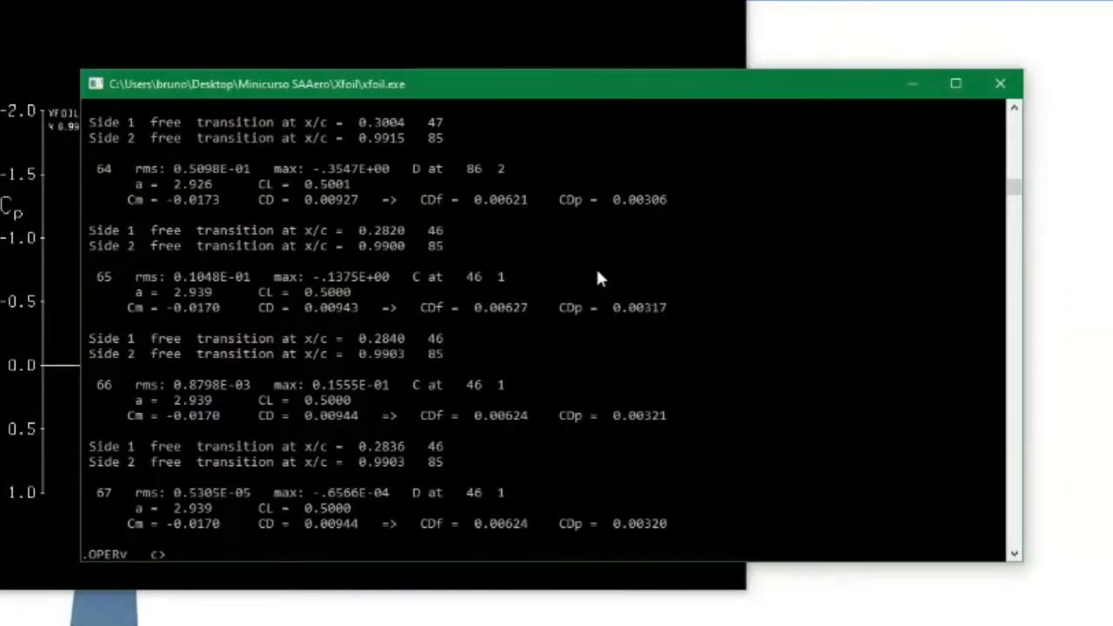
type("cl")
key("Return")
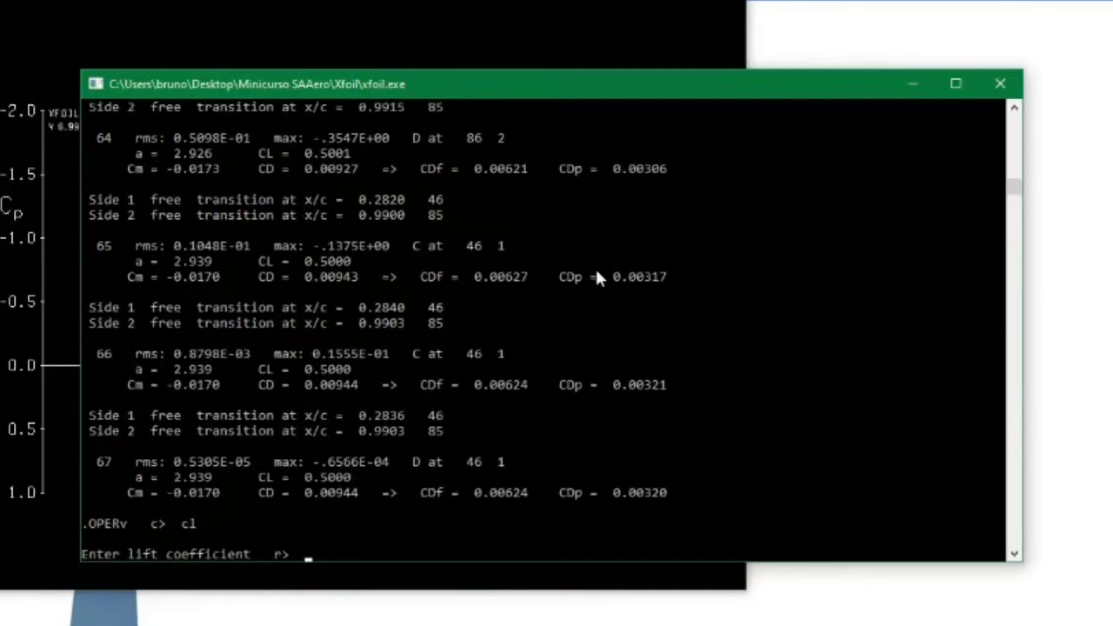
type("3")
key("Return")
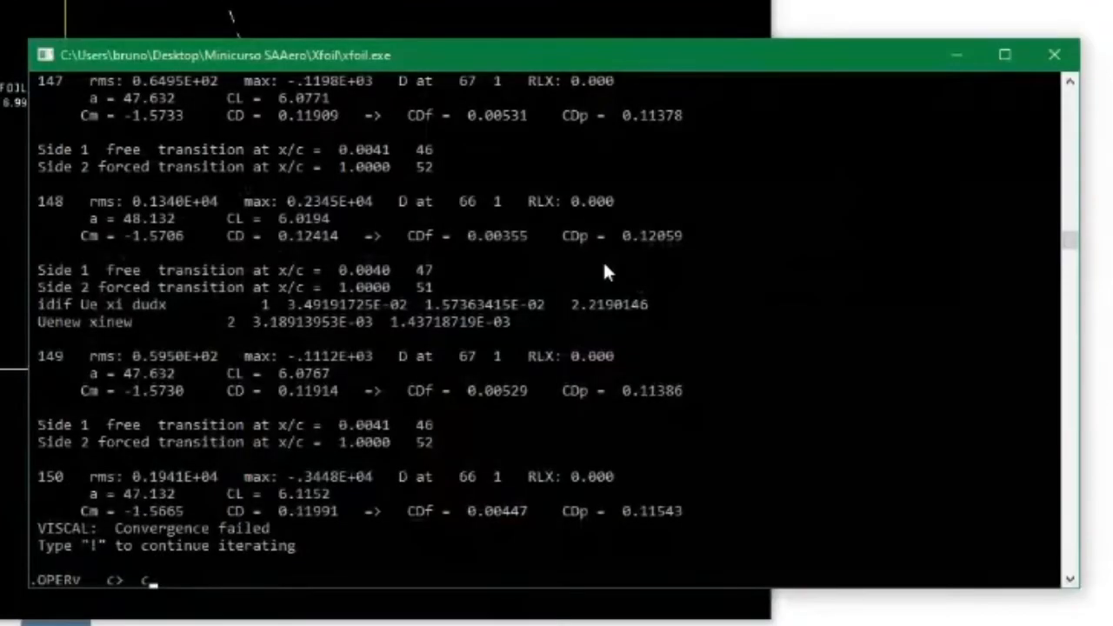
Step: Run a lift-coefficient sequence with cseq from 0.5 to 1 in increments of 0.1
type("cseq")
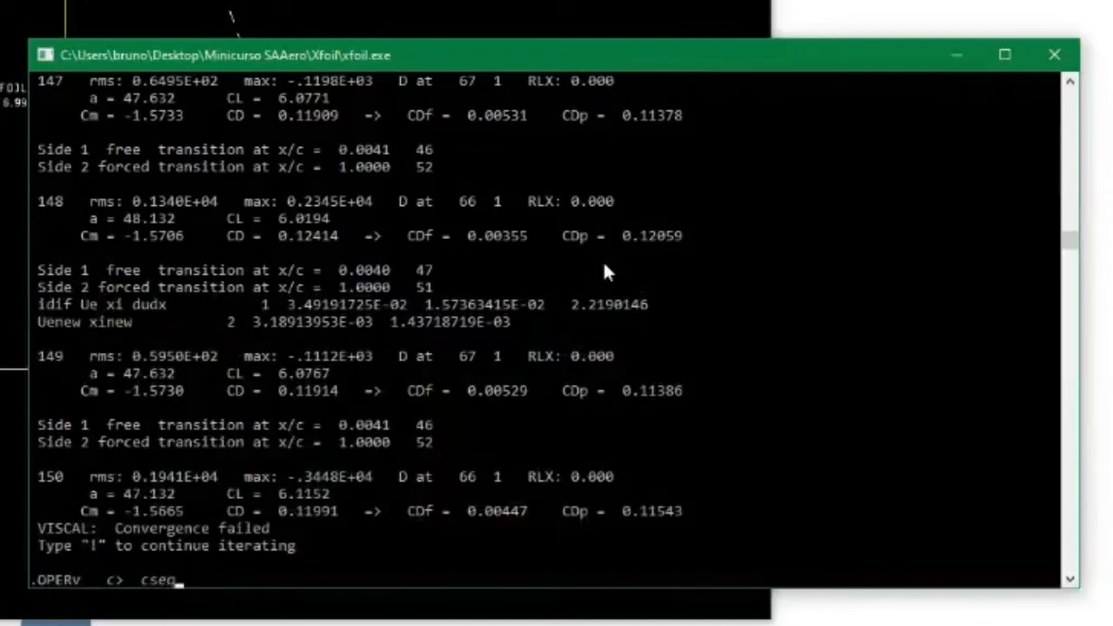
key("Return")
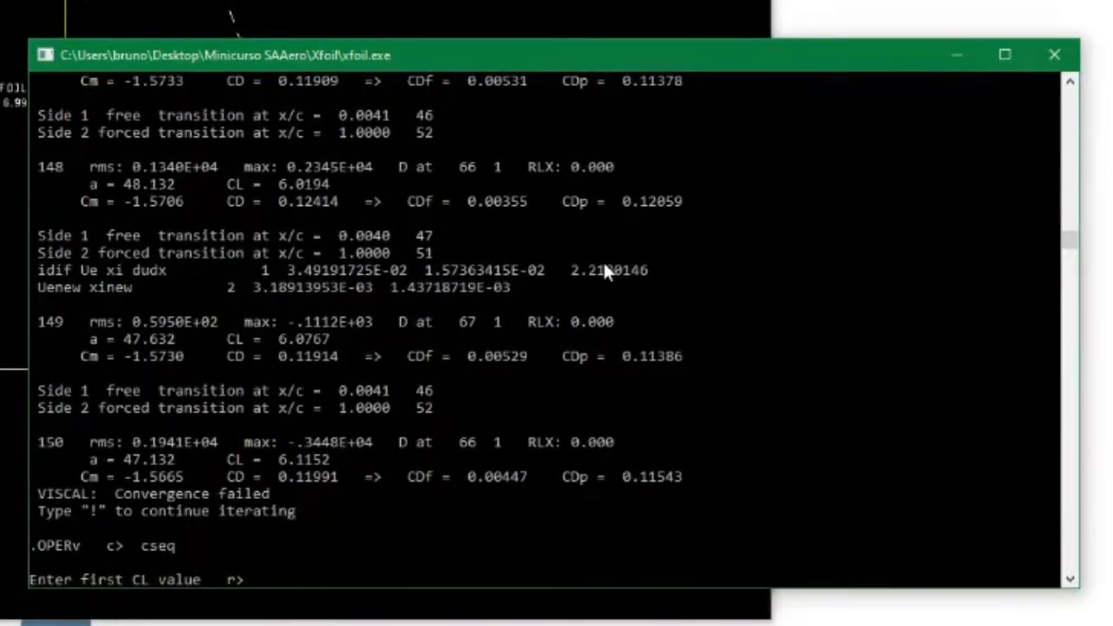
type("0.5")
key("Return")
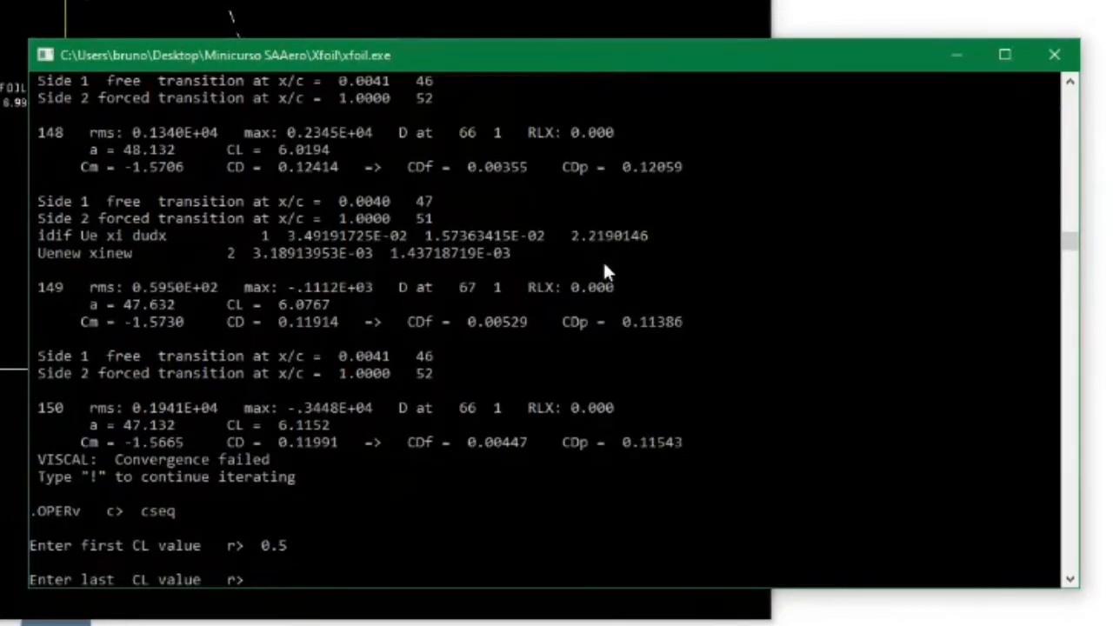
type("1")
key("Return")
type("0.1")
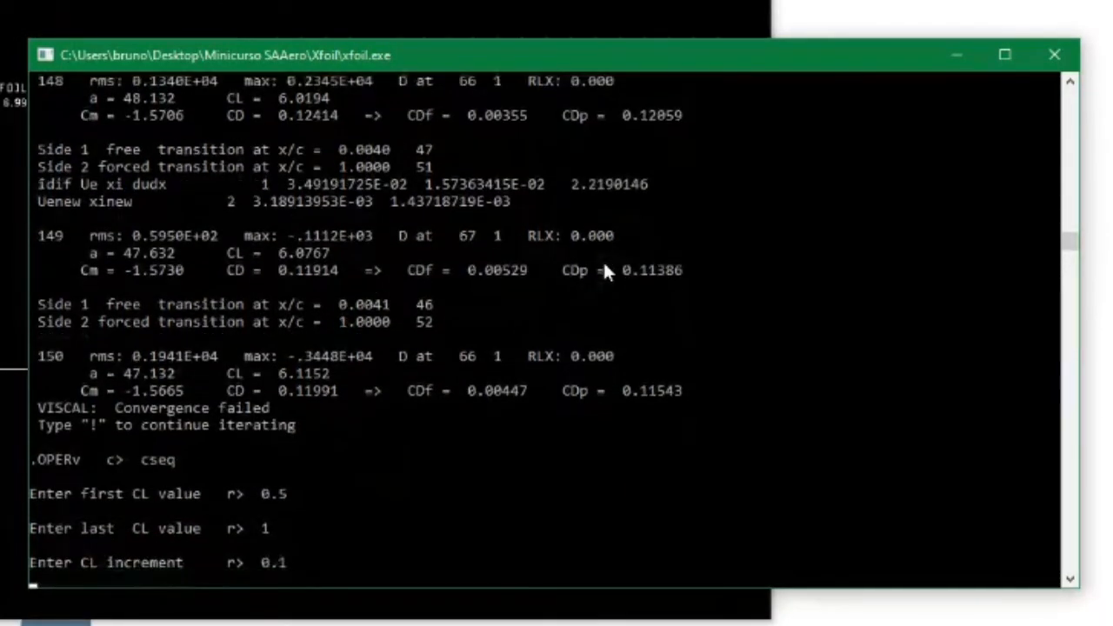
key("Return")
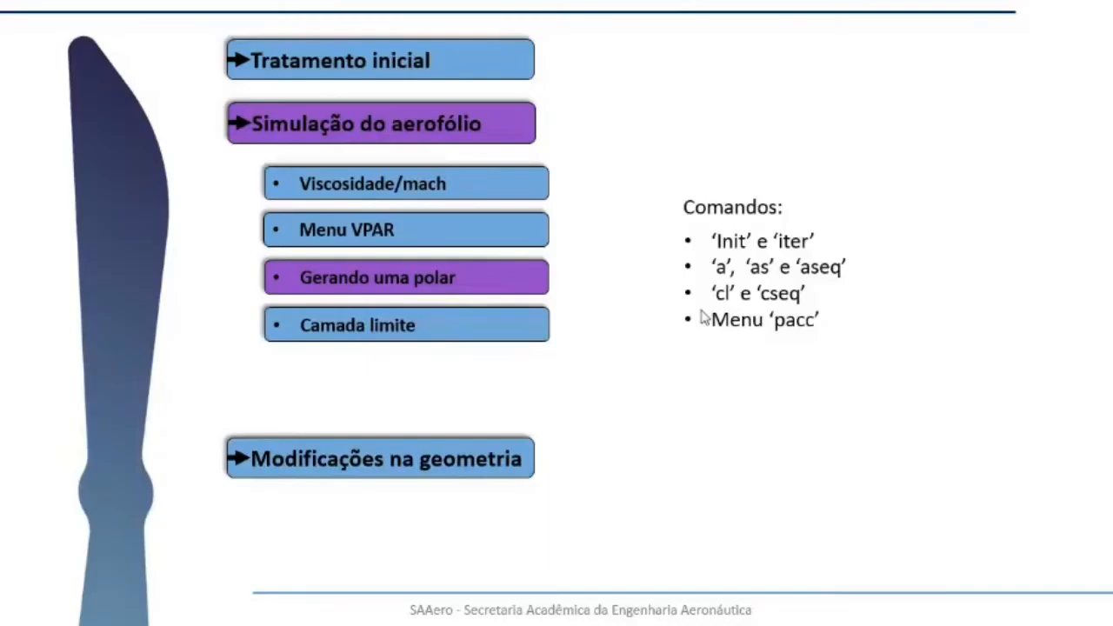
Step: Return to the XFOIL console, list the OPERv commands with ? and locate the Pacc entry
key("alt+Tab")
key("alt+Tab")
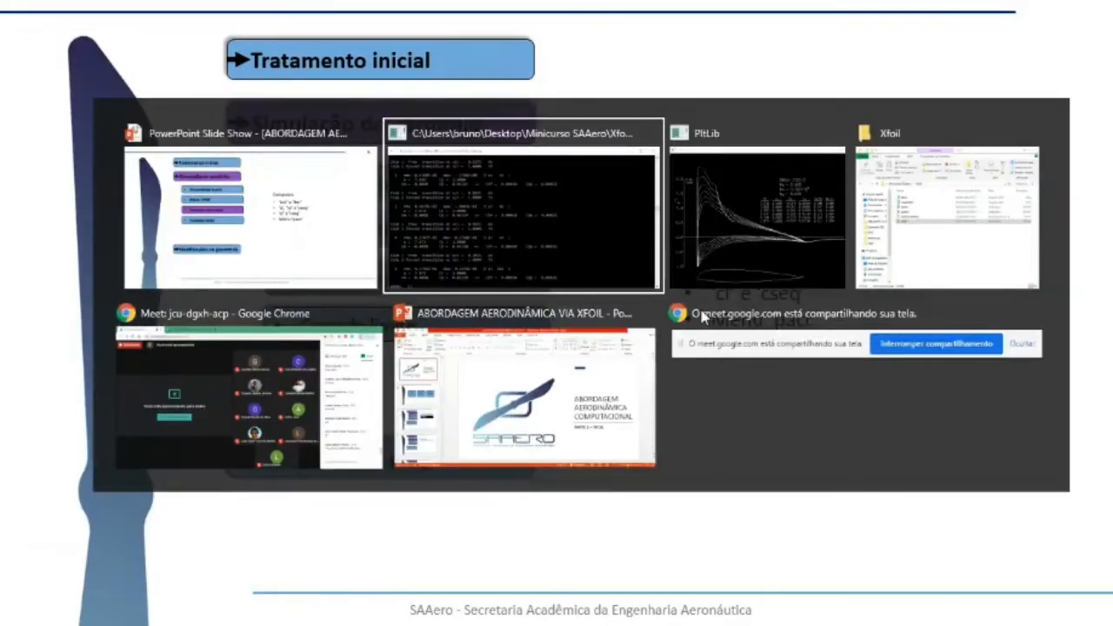
key("alt+Tab")
key("alt+Tab")
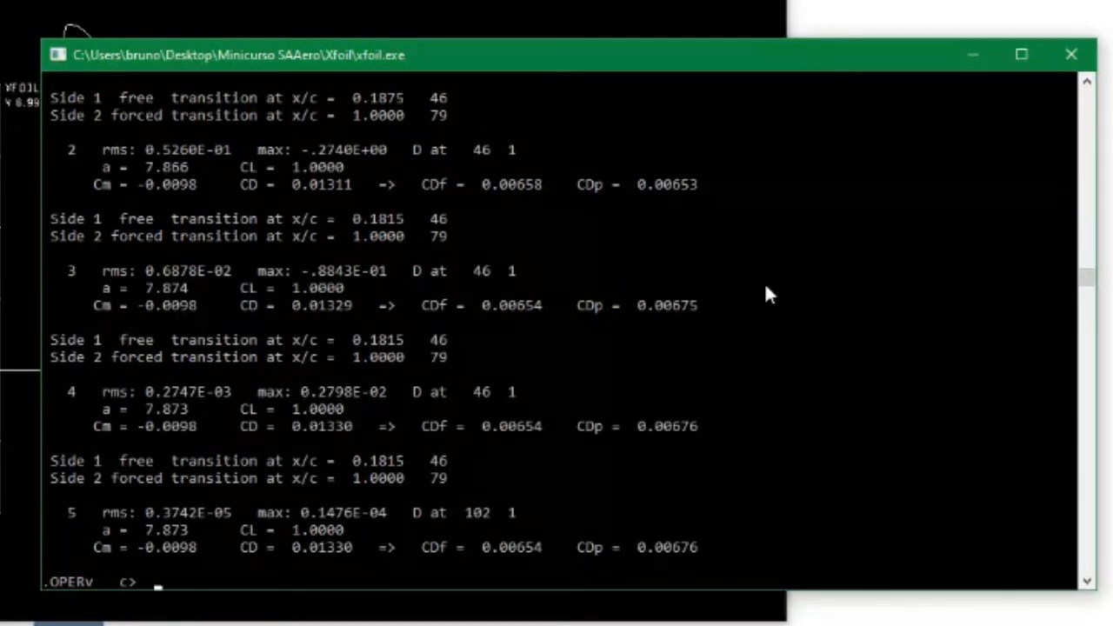
type("?")
key("Return")
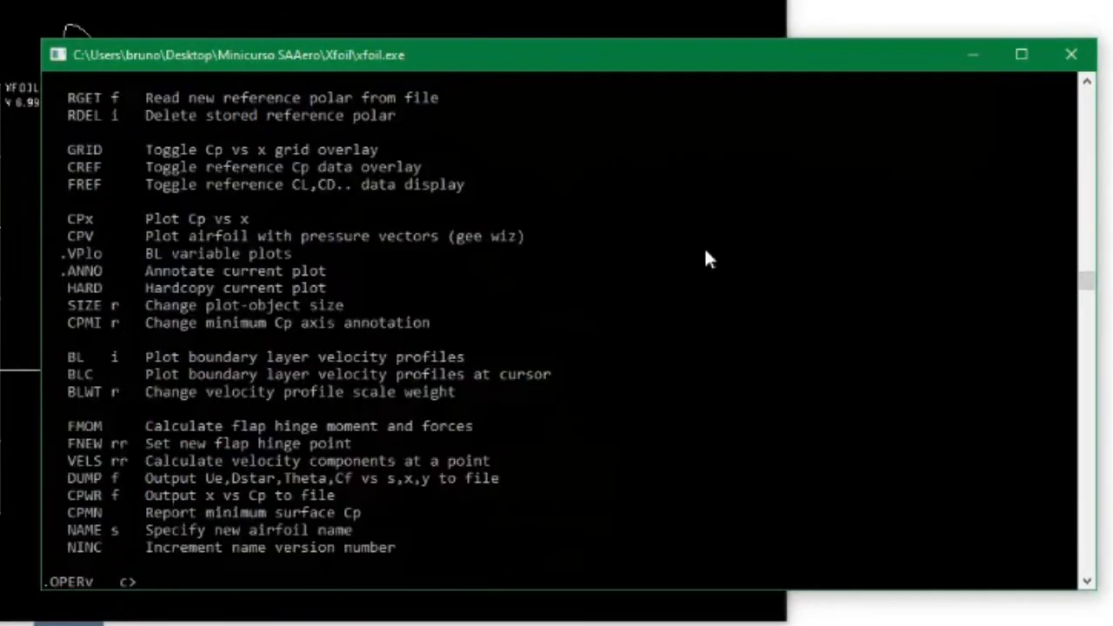
scroll(318, 323, "up", 4)
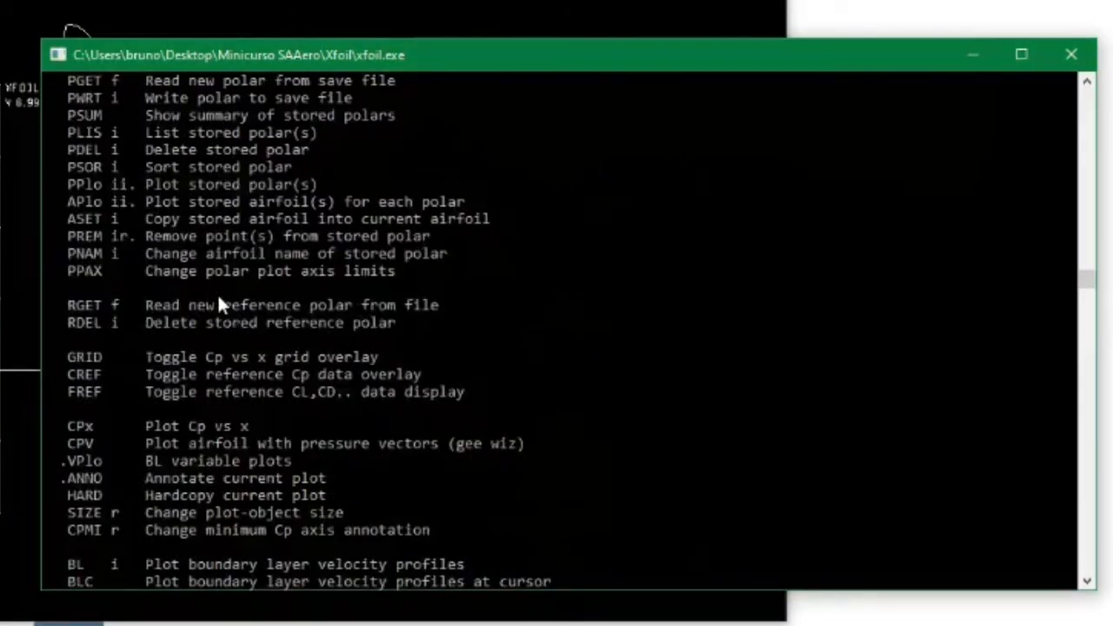
scroll(217, 300, "up", 2)
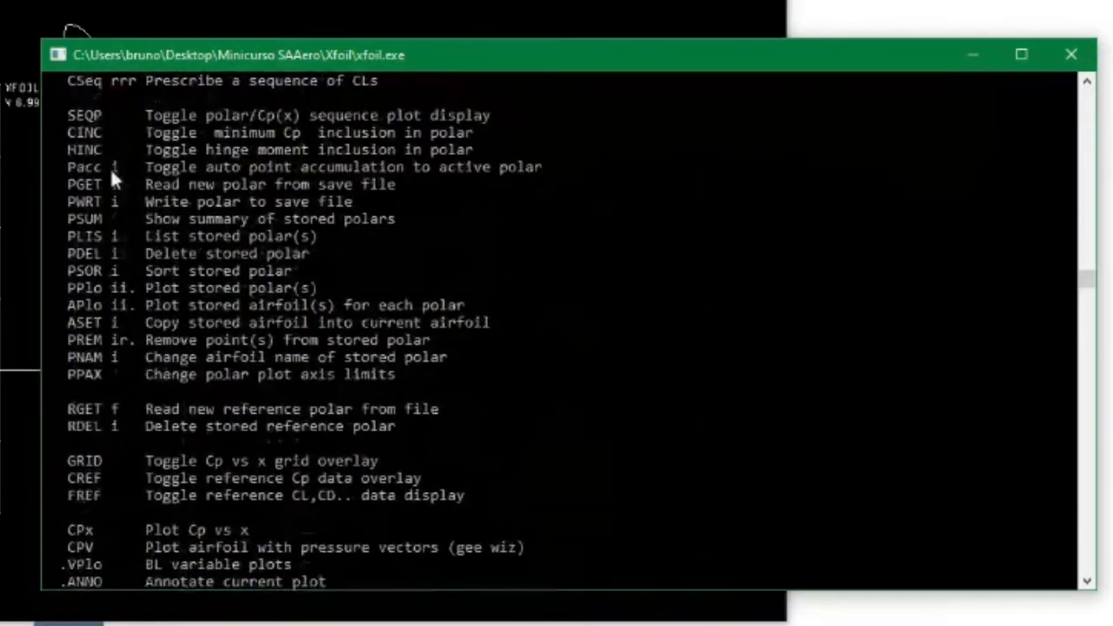
scroll(109, 167, "up", 1)
left_click_drag(67, 217, 120, 226)
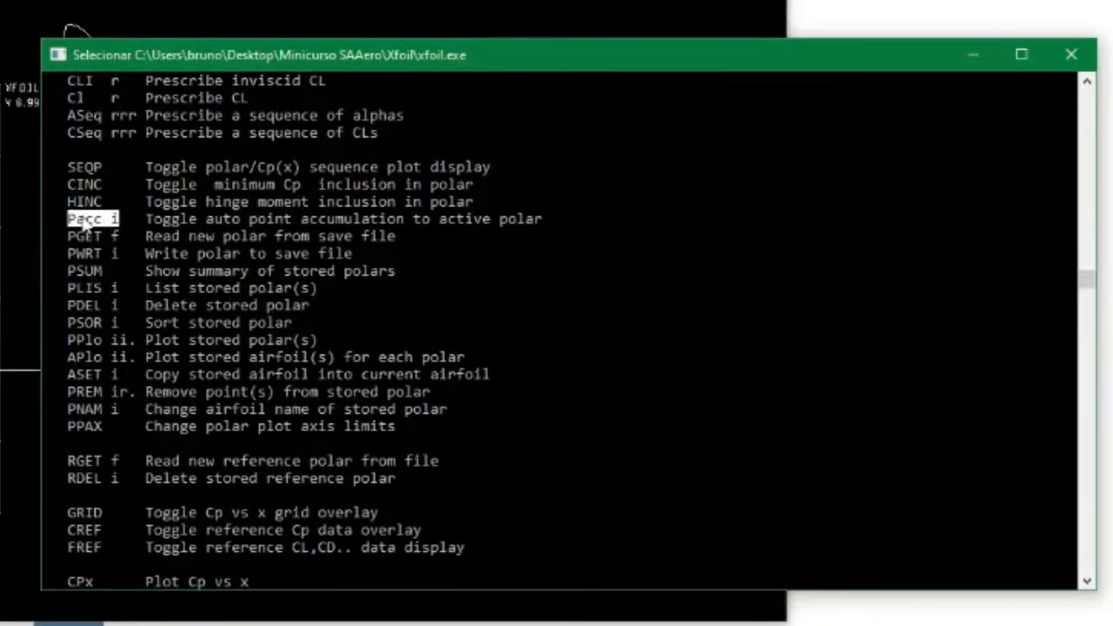
left_click(97, 236)
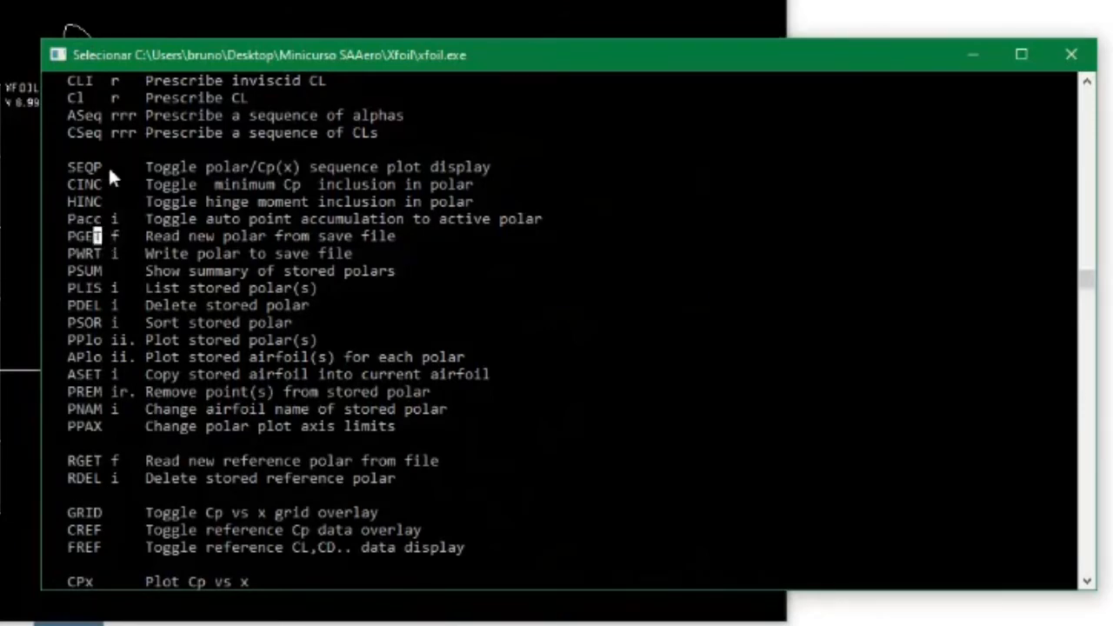
Step: Examine the menu prefix and argument letters in the command list, comparing the VPAR, Alfa, Pacc and ASeq entries
scroll(133, 217, "up", 5)
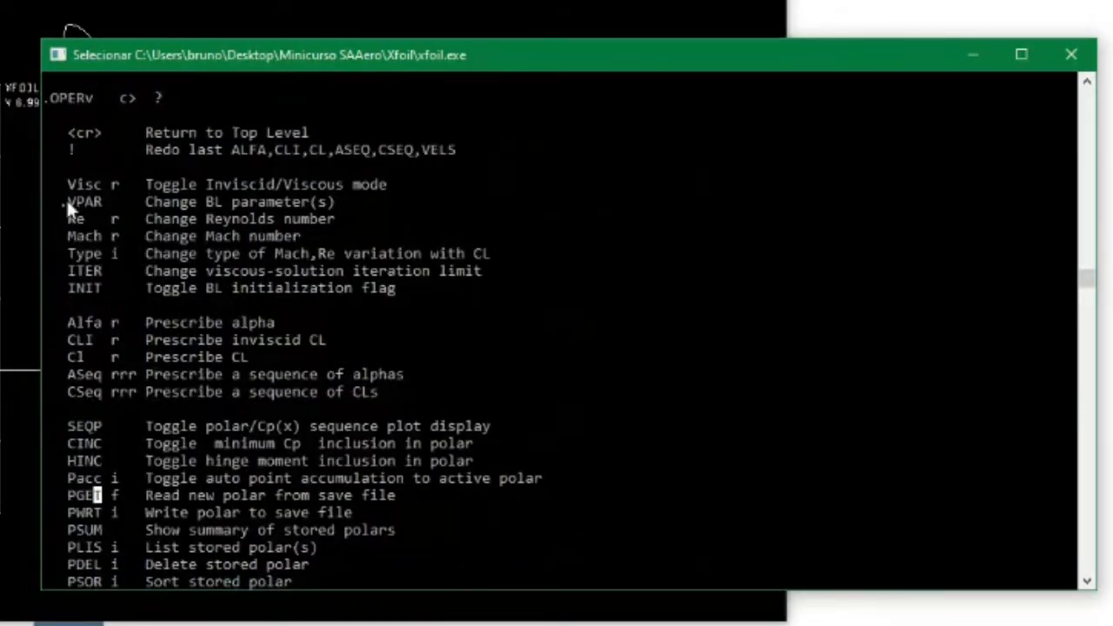
left_click(64, 198)
scroll(152, 344, "down", 2)
scroll(96, 348, "down", 1)
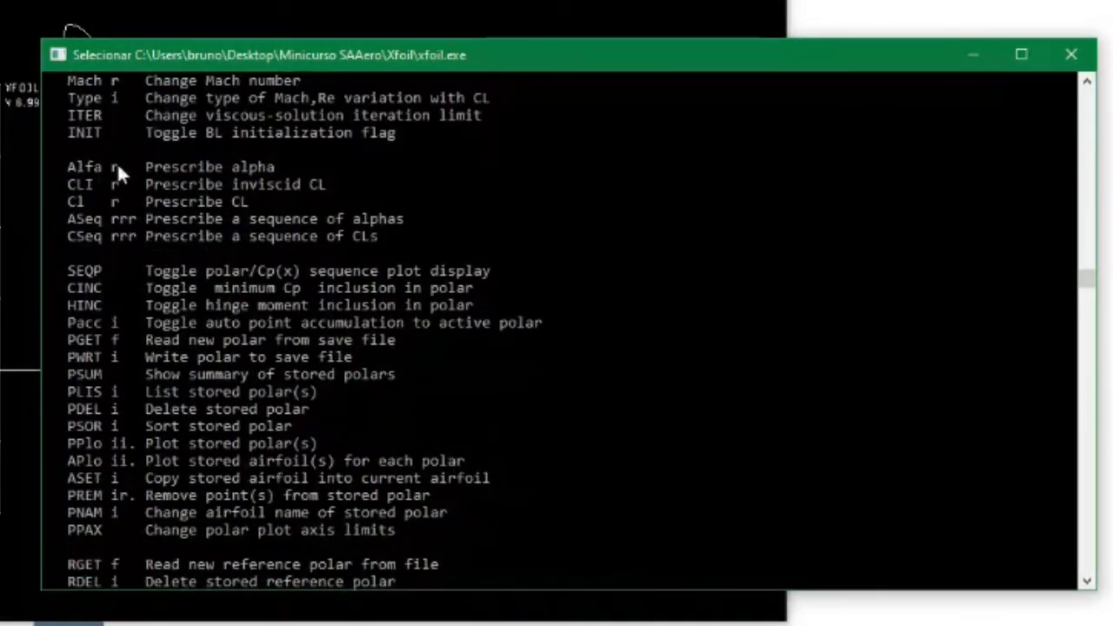
left_click(116, 165)
left_click(114, 323)
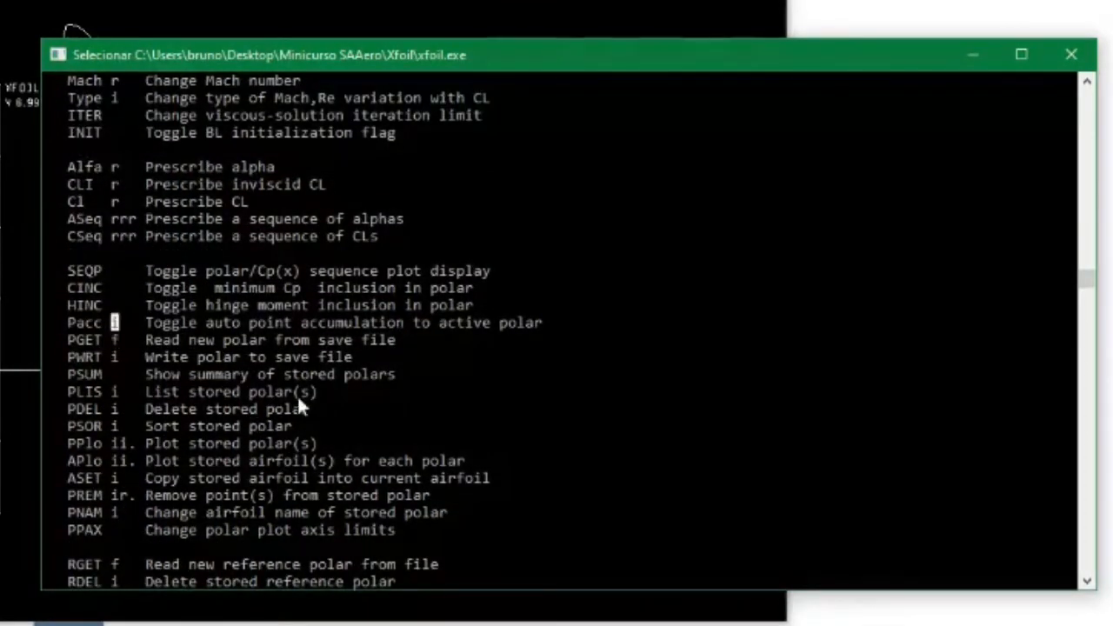
scroll(296, 394, "down", 3)
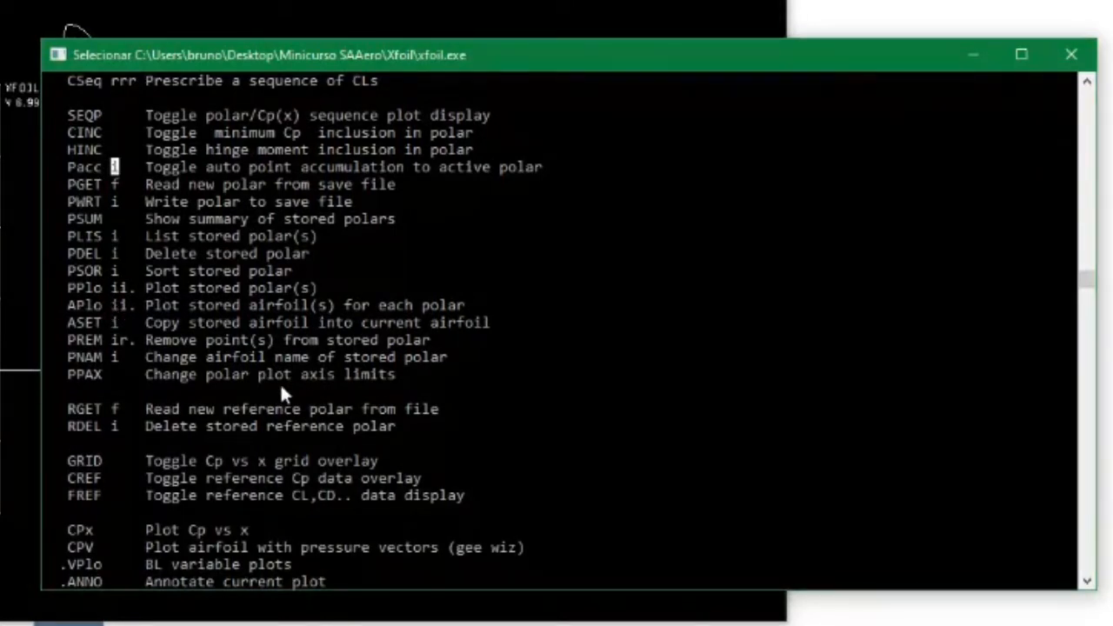
scroll(280, 389, "up", 3)
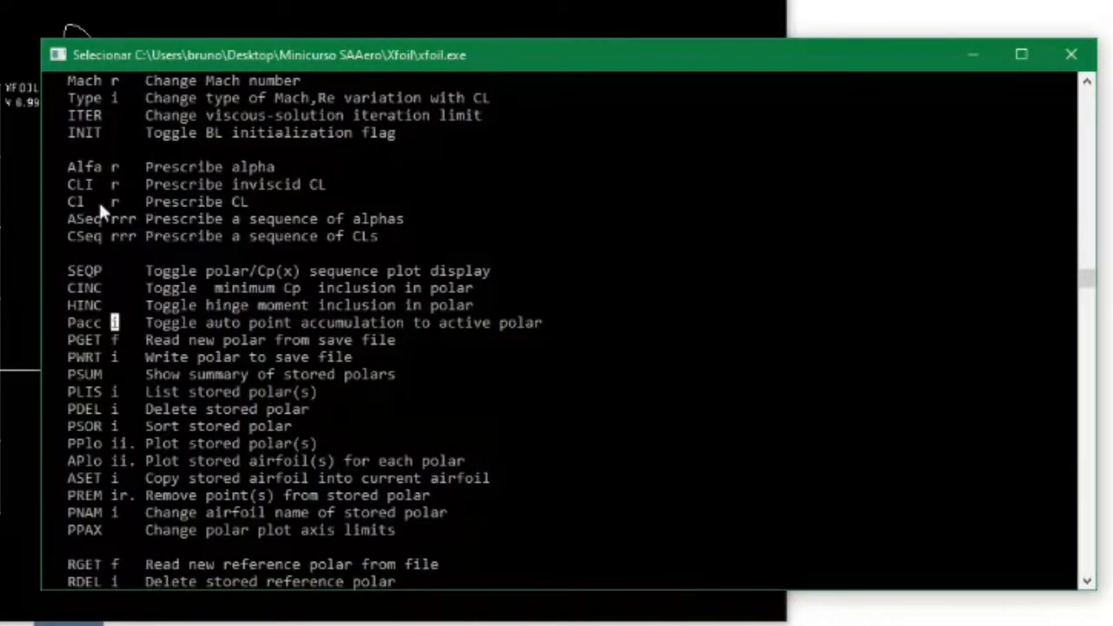
double_click(68, 167)
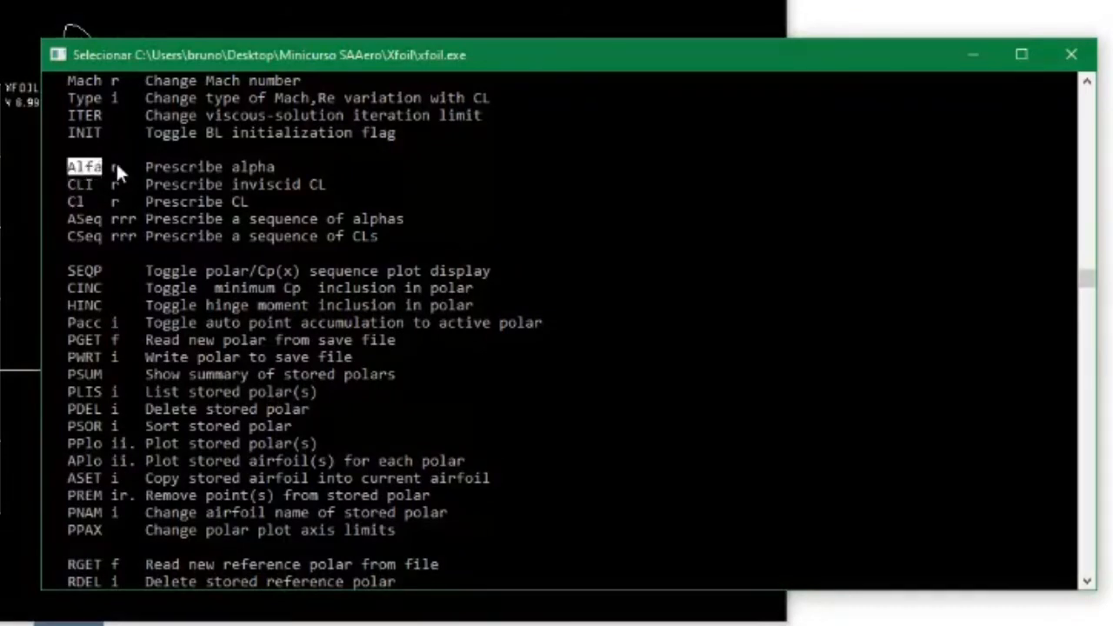
double_click(114, 165)
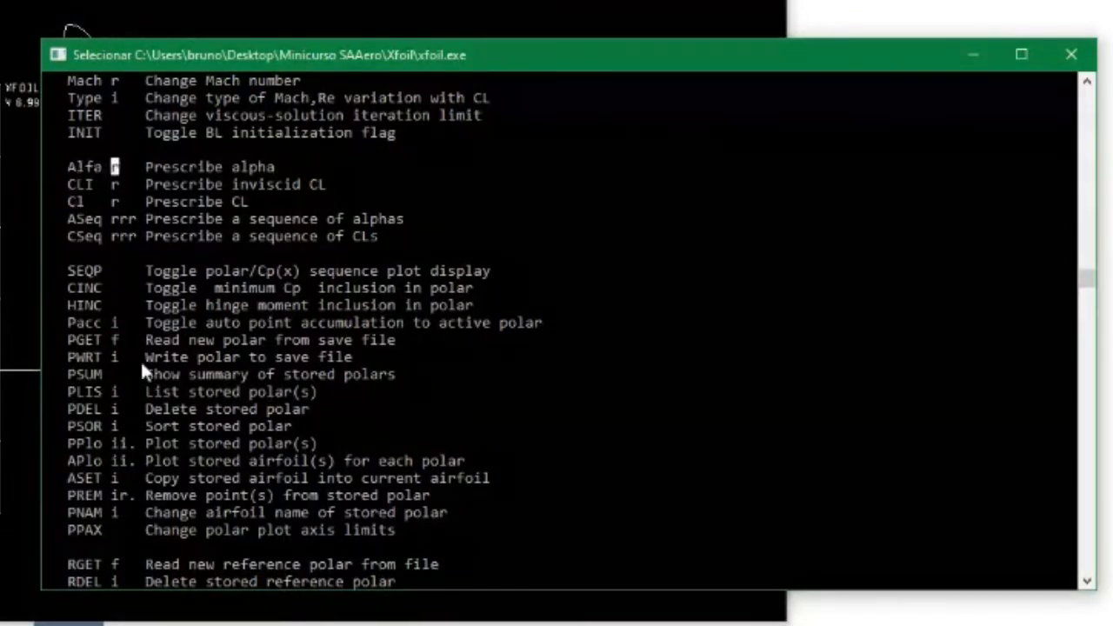
double_click(72, 218)
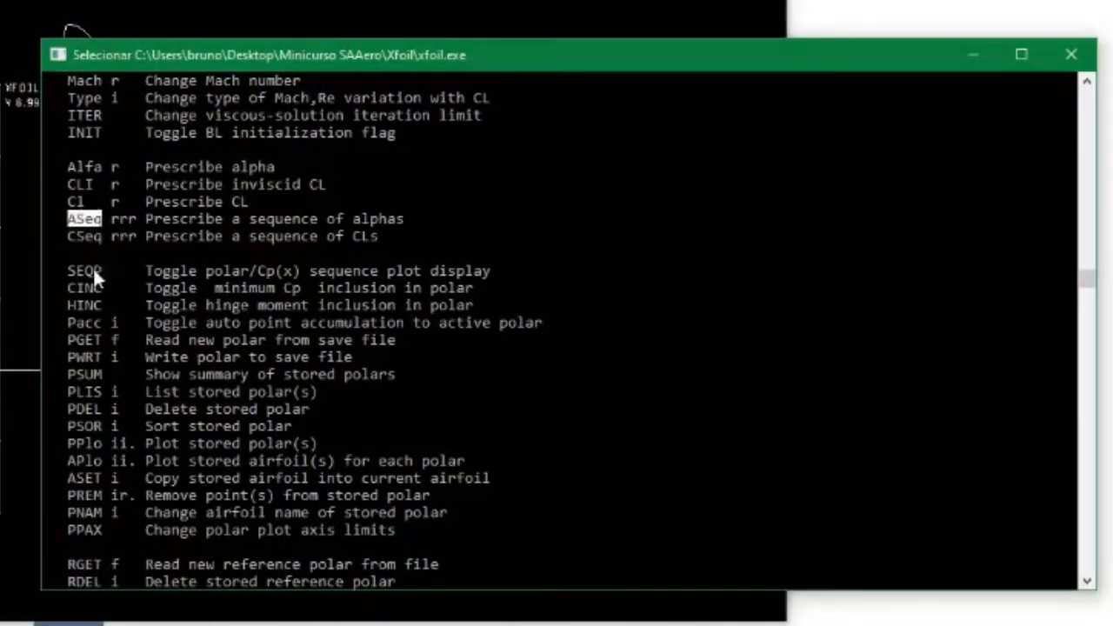
Step: Examine the argument letters of the ASeq and Pacc entries and the remaining OPERv commands down to the prompt
double_click(122, 219)
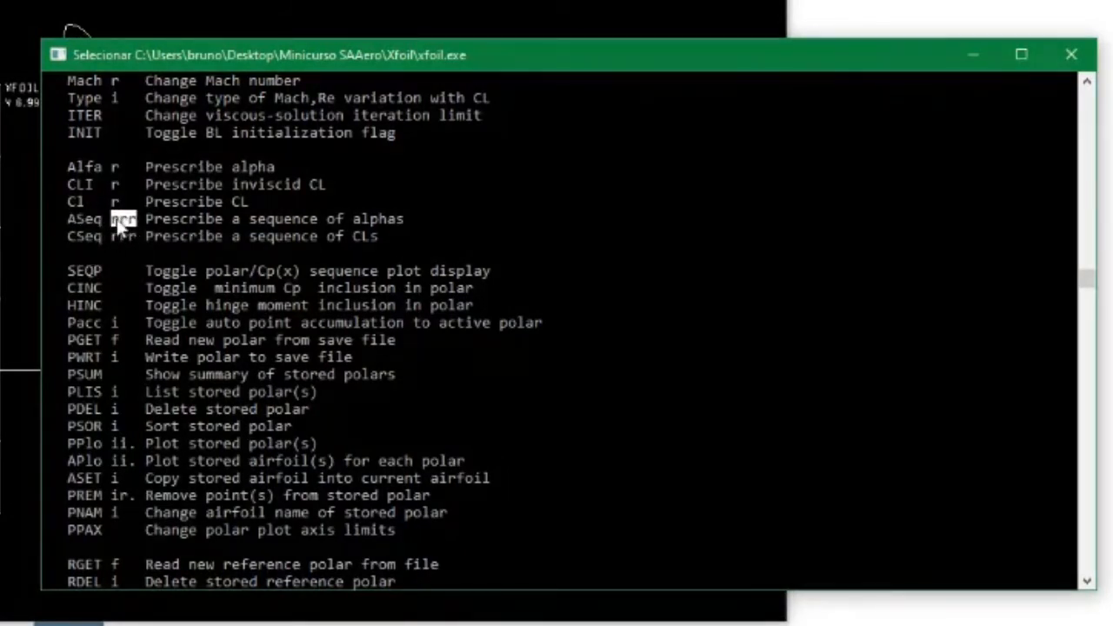
left_click(131, 220)
scroll(137, 358, "down", 2)
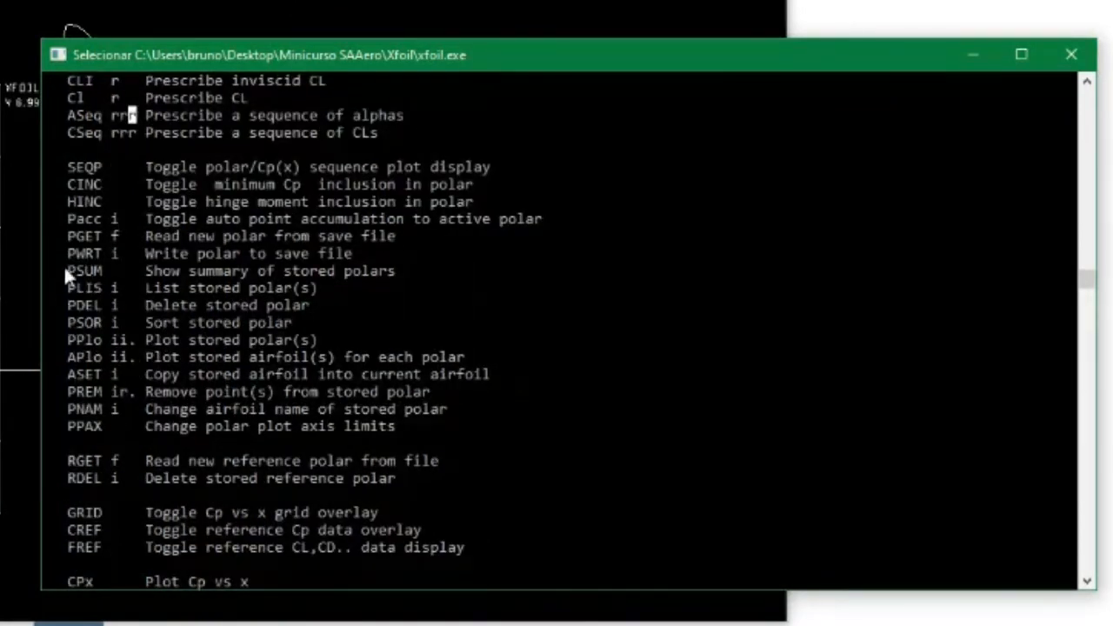
left_click_drag(72, 218, 110, 219)
left_click(114, 222)
scroll(390, 319, "down", 2)
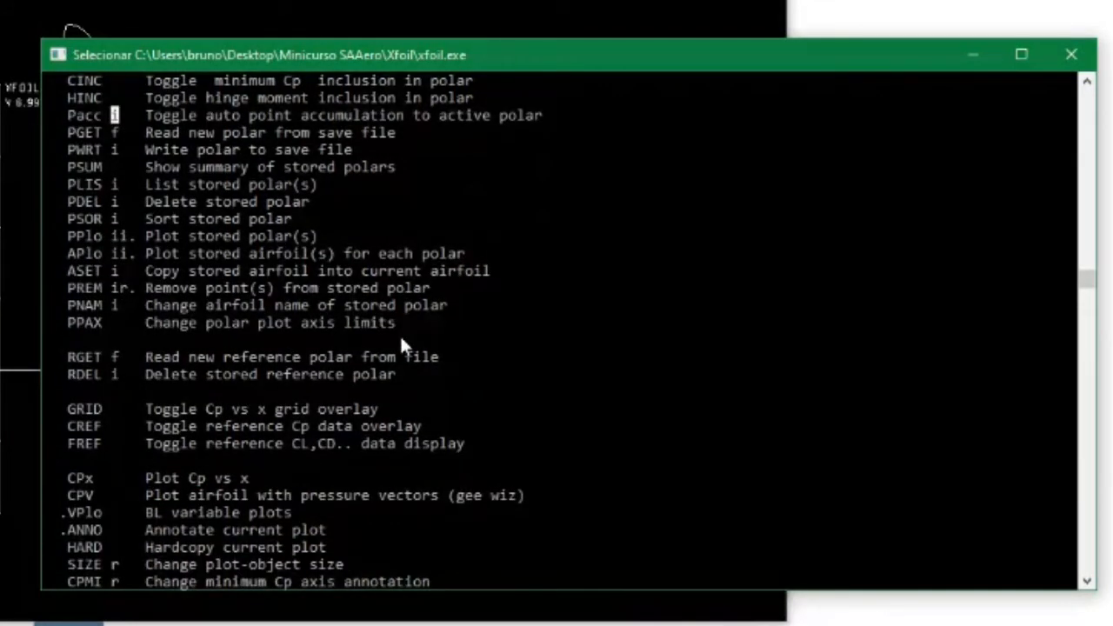
scroll(400, 342, "down", 6)
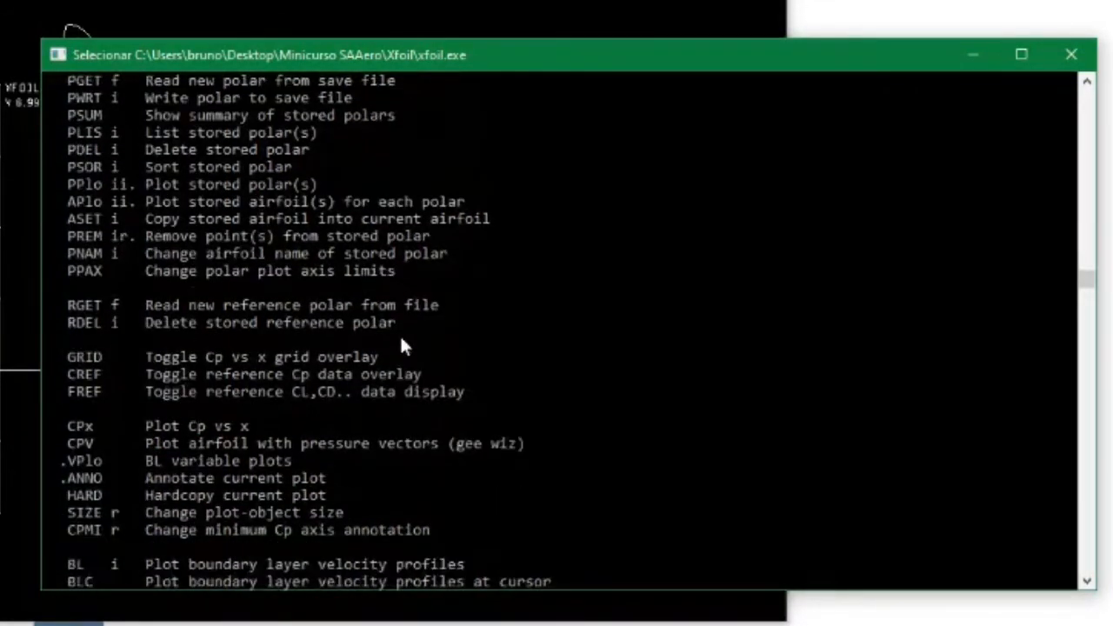
scroll(400, 336, "down", 1)
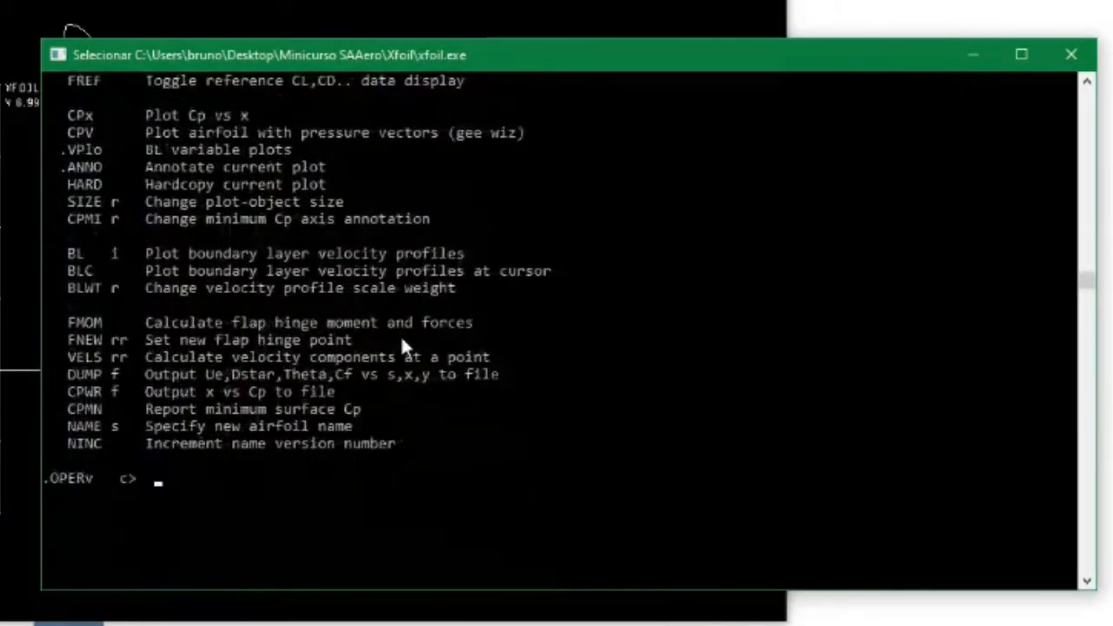
Step: Enable polar accumulation with pacc, saving the polar to saaero.txt and skipping the polar dump file
type("pacc")
key("Return")
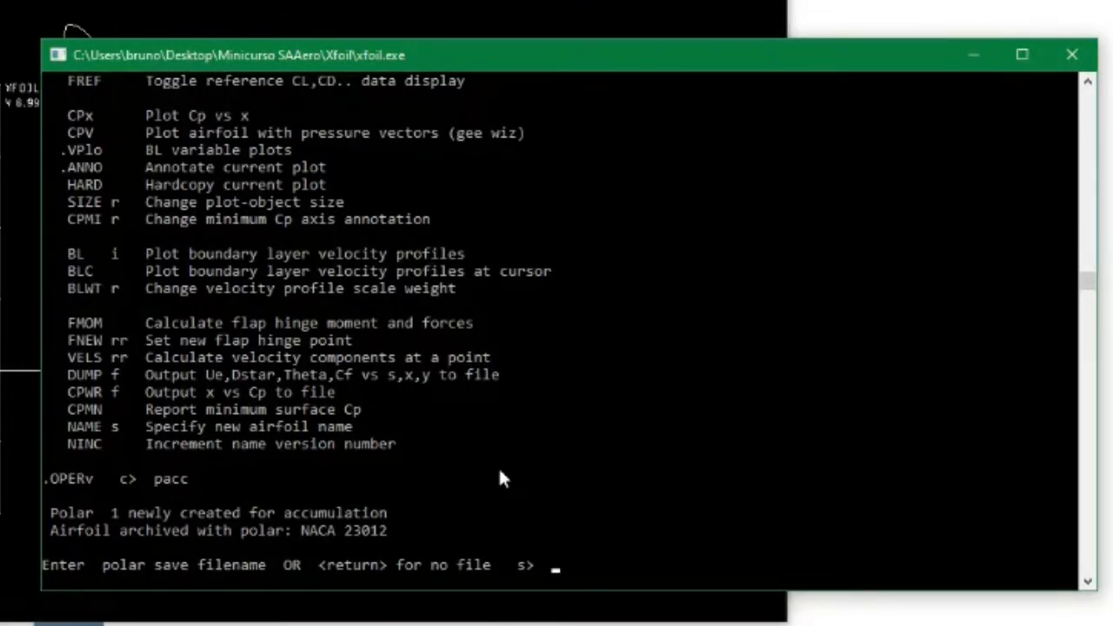
type("saaero.txt")
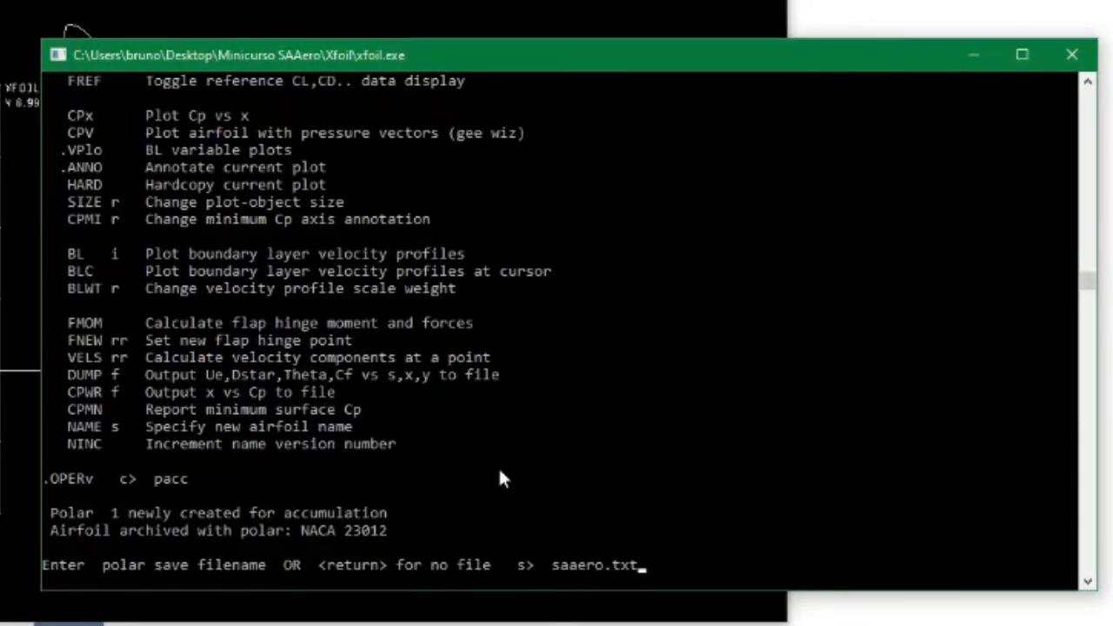
key("Return")
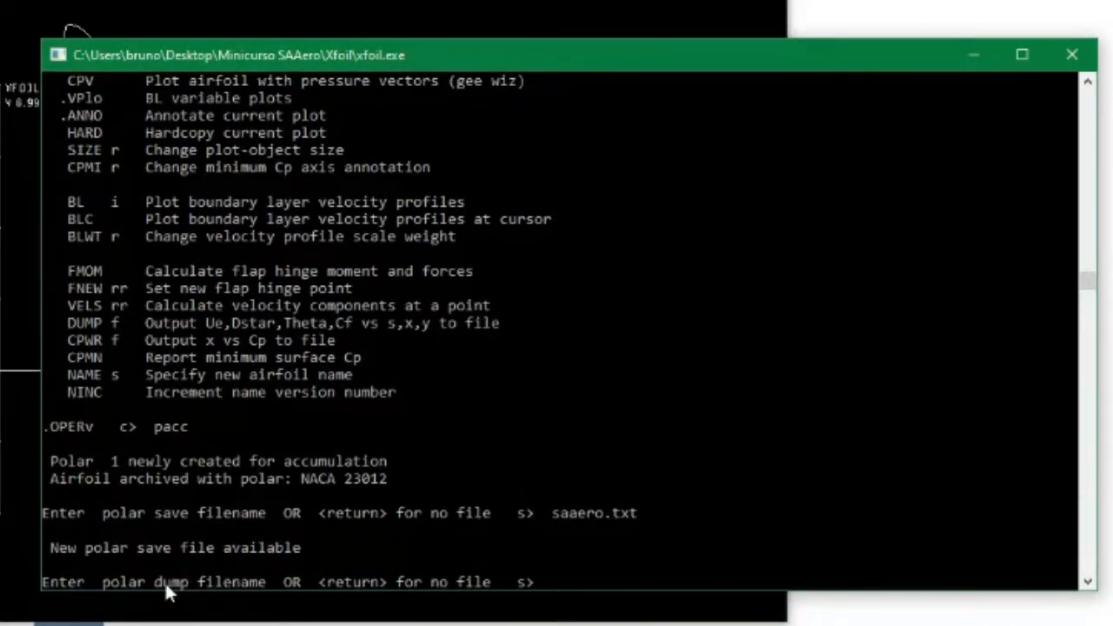
left_click_drag(158, 581, 216, 582)
left_click(246, 582)
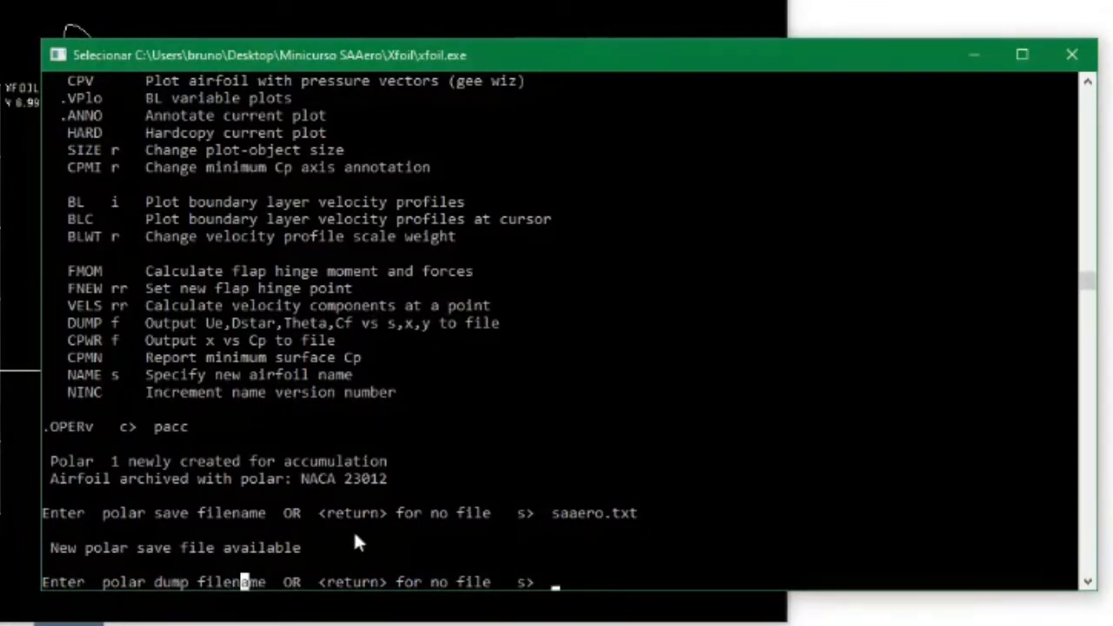
key("Escape")
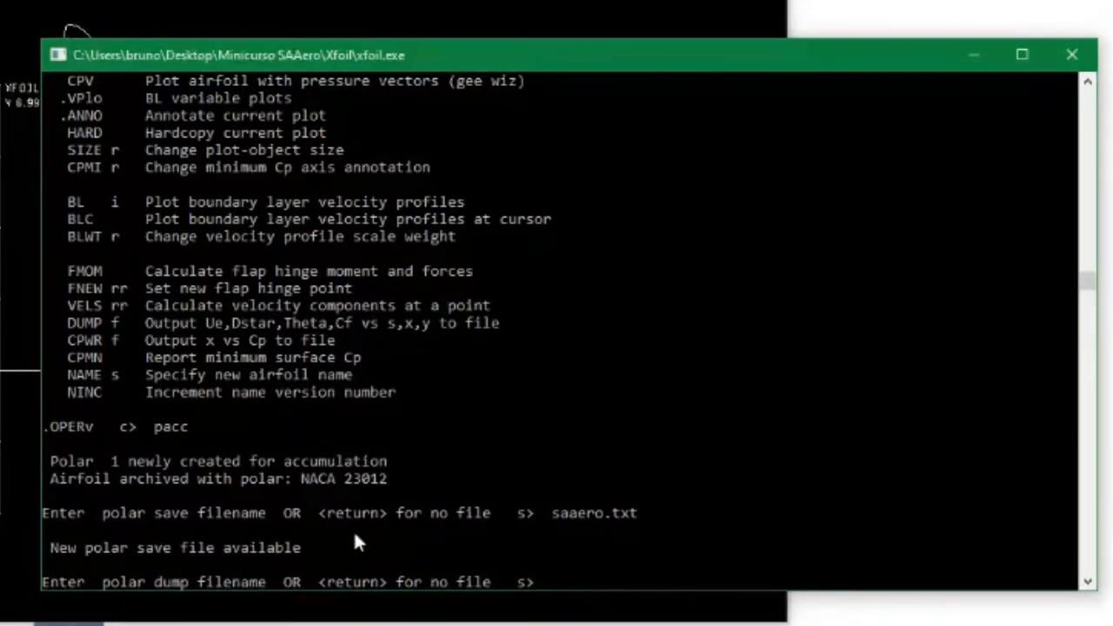
key("Return")
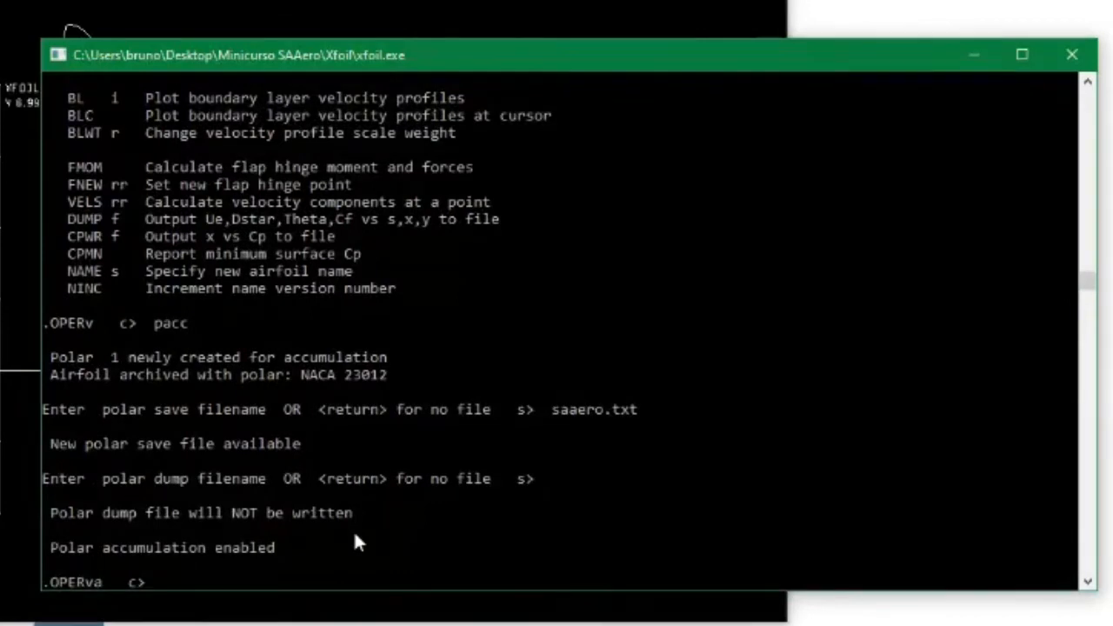
Step: Review the polar save and dump file lines and the accumulation suffix in the OPERva prompt
left_click(192, 478)
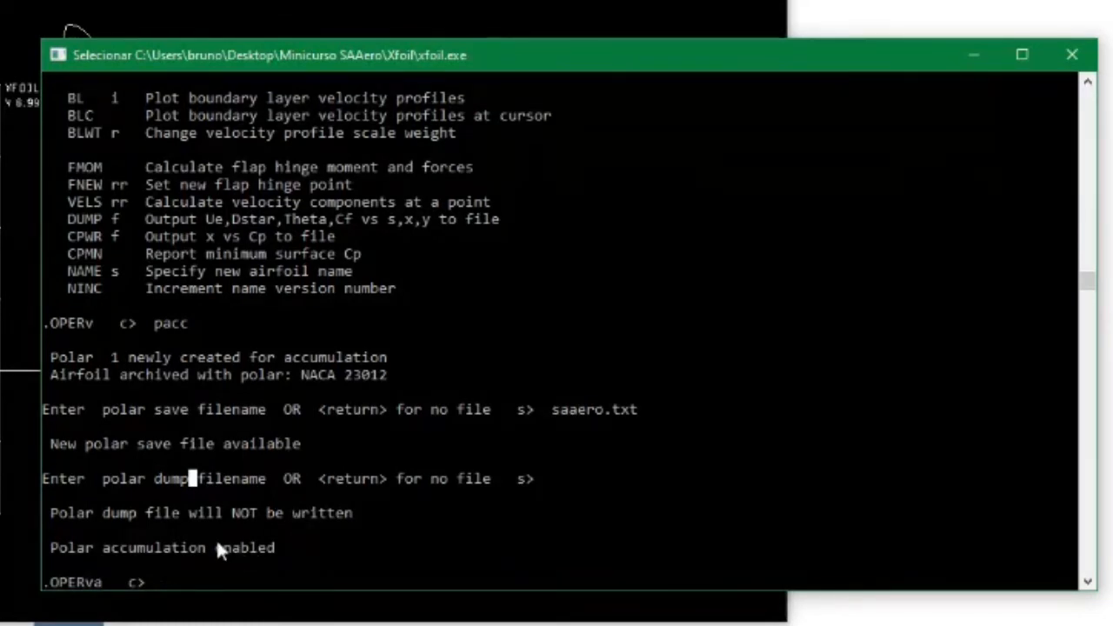
left_click(279, 444)
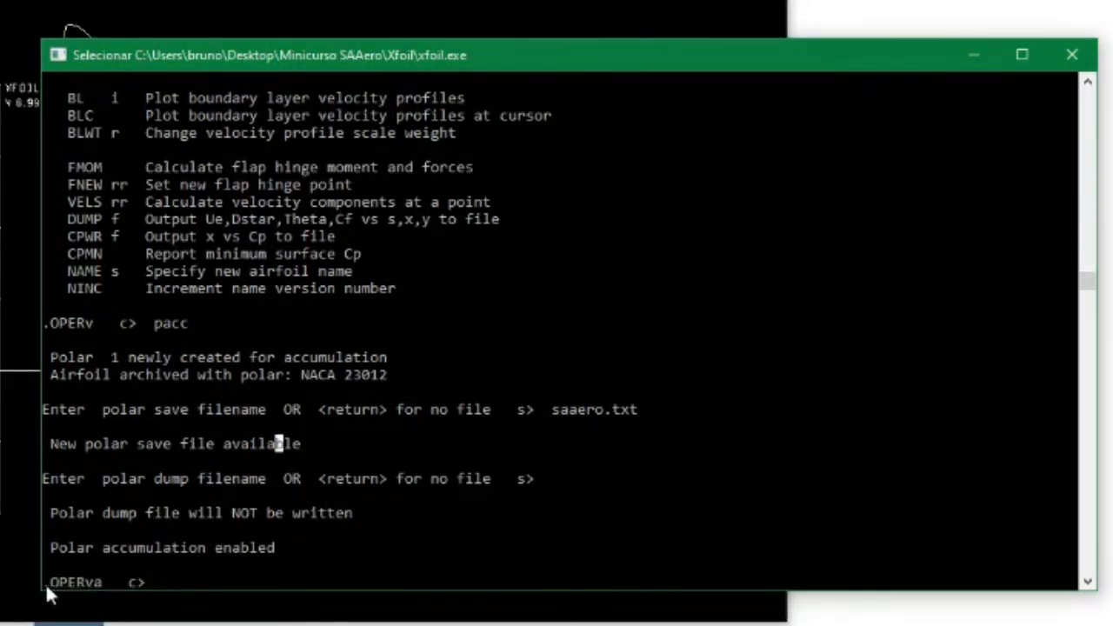
left_click(90, 582)
left_click(96, 583)
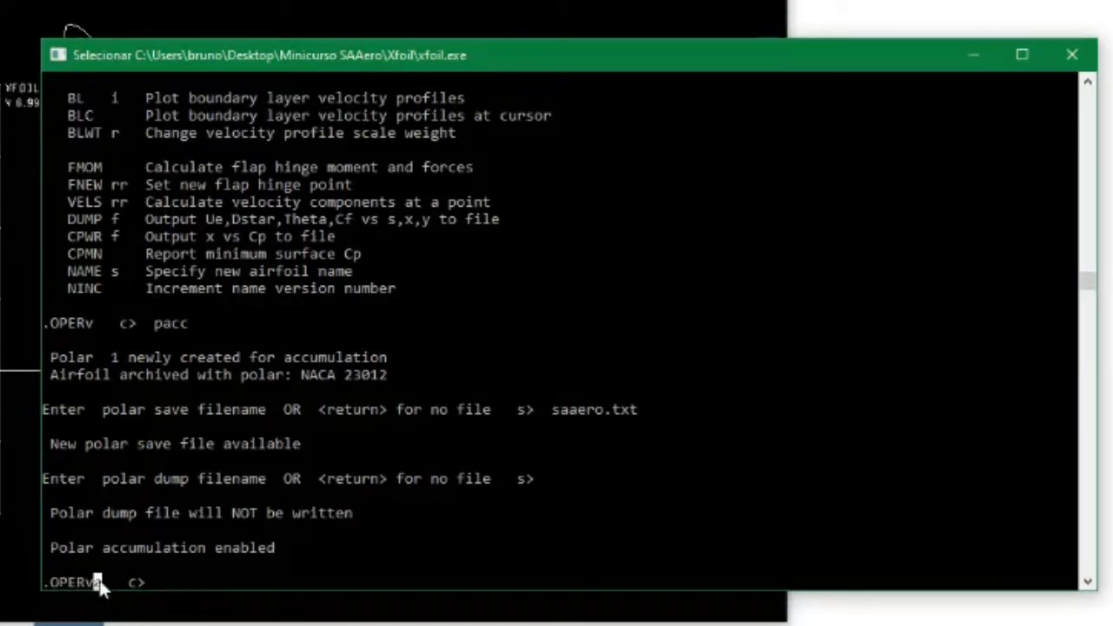
left_click(168, 586)
Step: Switch to the Xfoil folder in File Explorer, open the saaero text file to check its contents, and close it
key("alt+Tab")
key("alt+Tab")
key("alt+Tab")
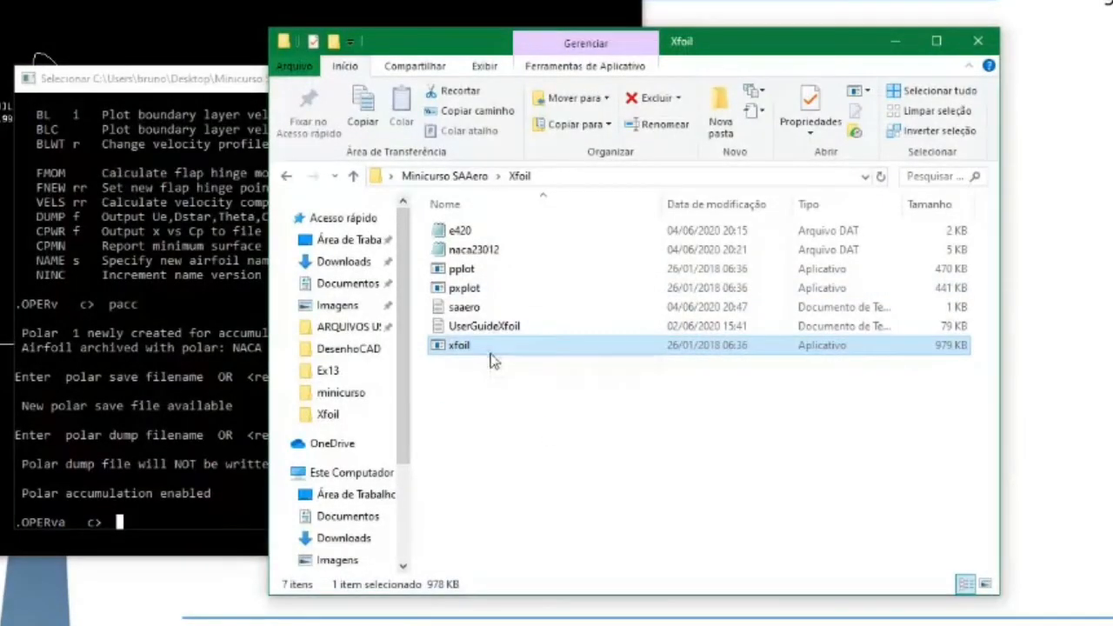
left_click(475, 309)
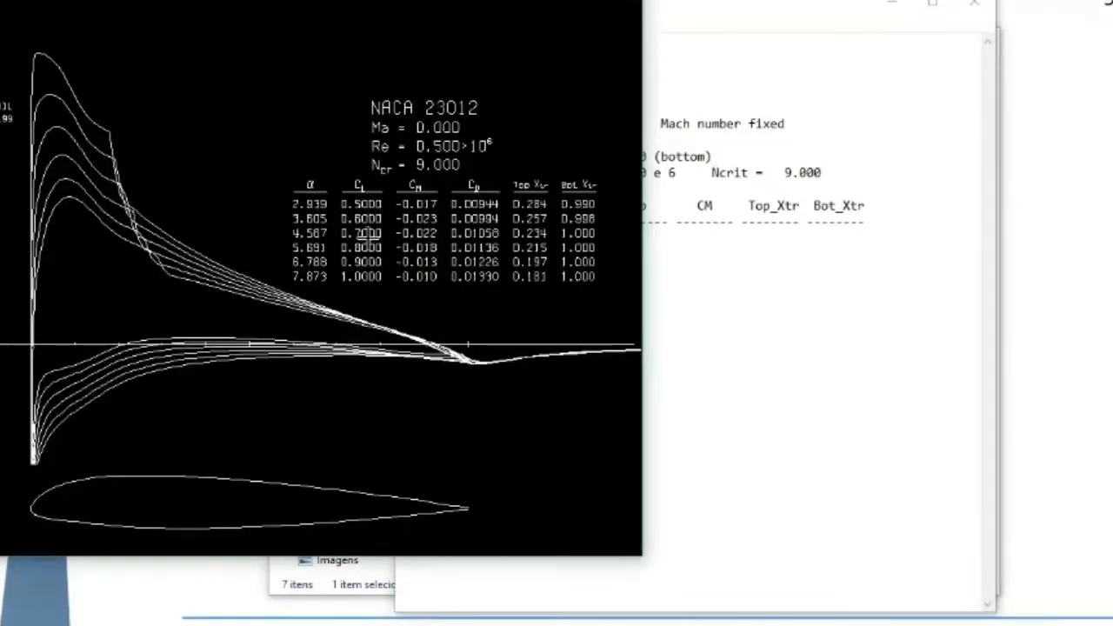
left_click(695, 294)
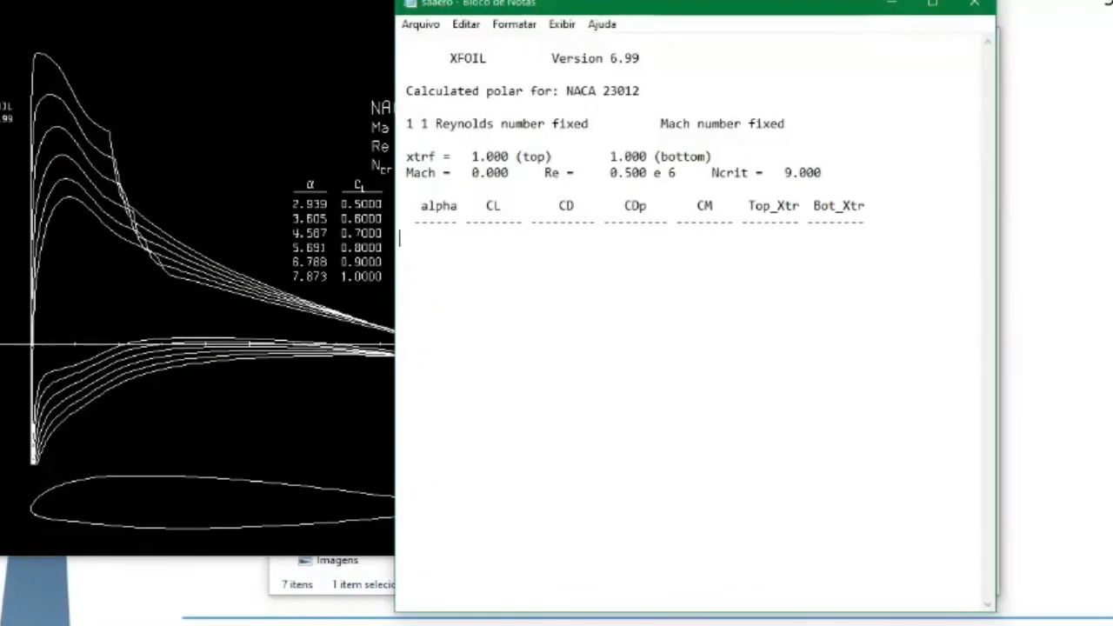
left_click(976, 7)
left_click(742, 485)
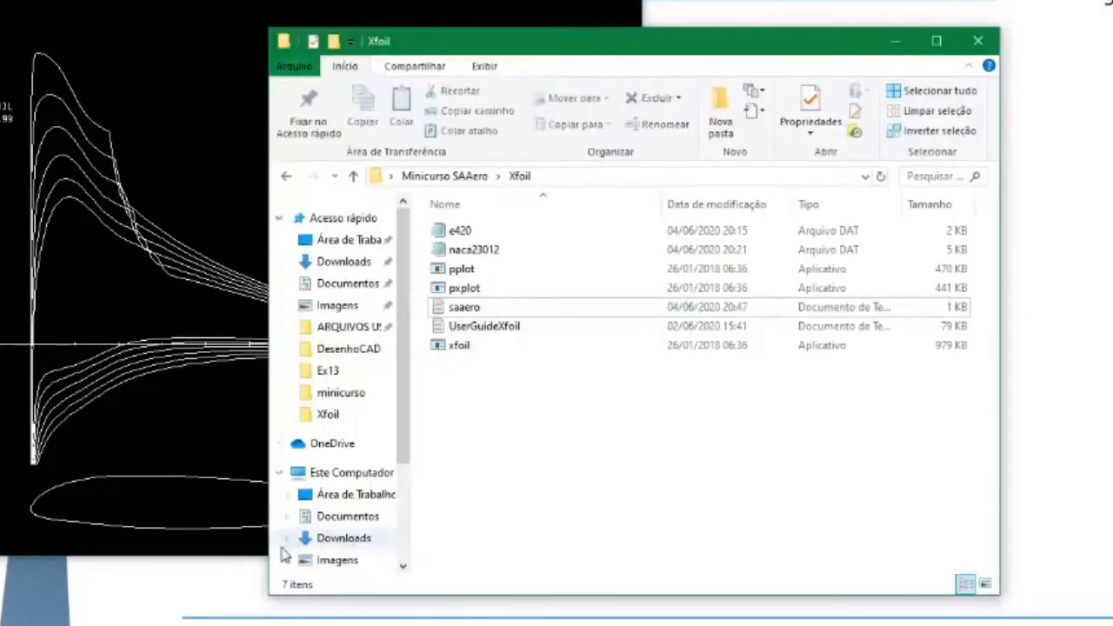
Step: Return to the XFOIL console and run an angle-of-attack sequence with as from 5 to 20 degrees in increments of 1
key("alt+Tab")
left_click(528, 205)
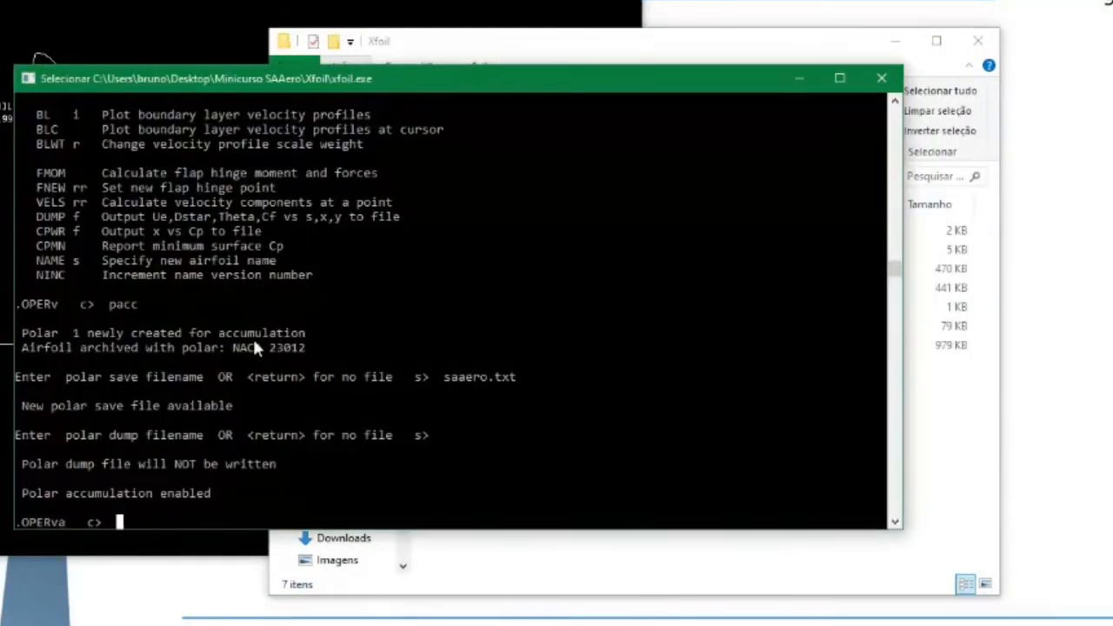
type("as")
key("Return")
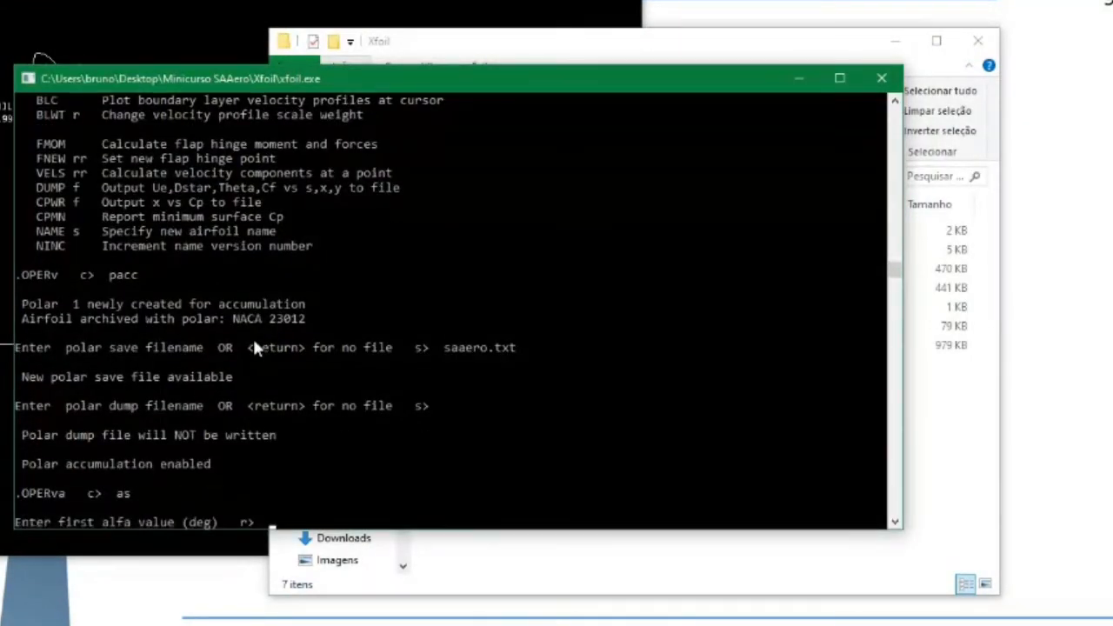
type("5")
key("Return")
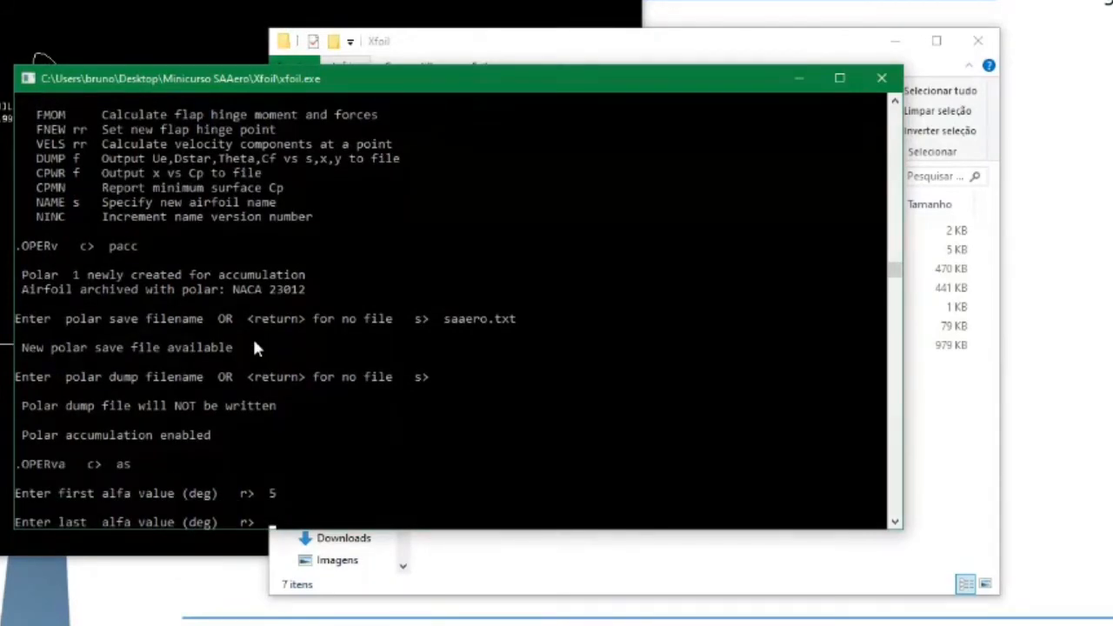
type("20")
key("Return")
type("1")
key("Return")
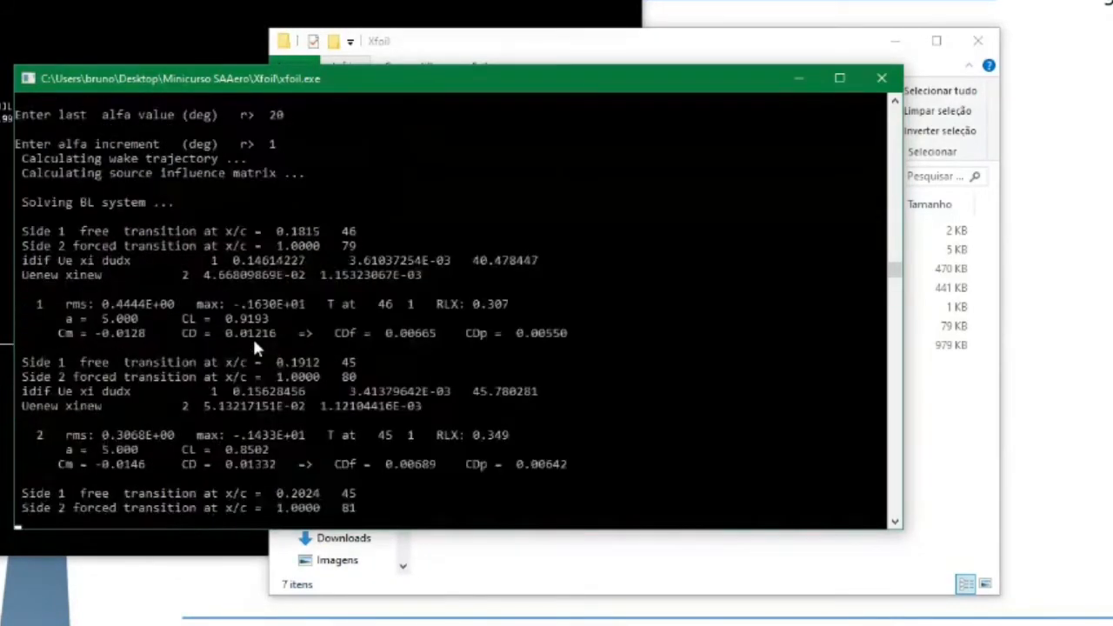
Step: View the pressure plot of the sequence, then reopen the saaero polar file from the Xfoil folder
key("alt+Tab")
key("Tab")
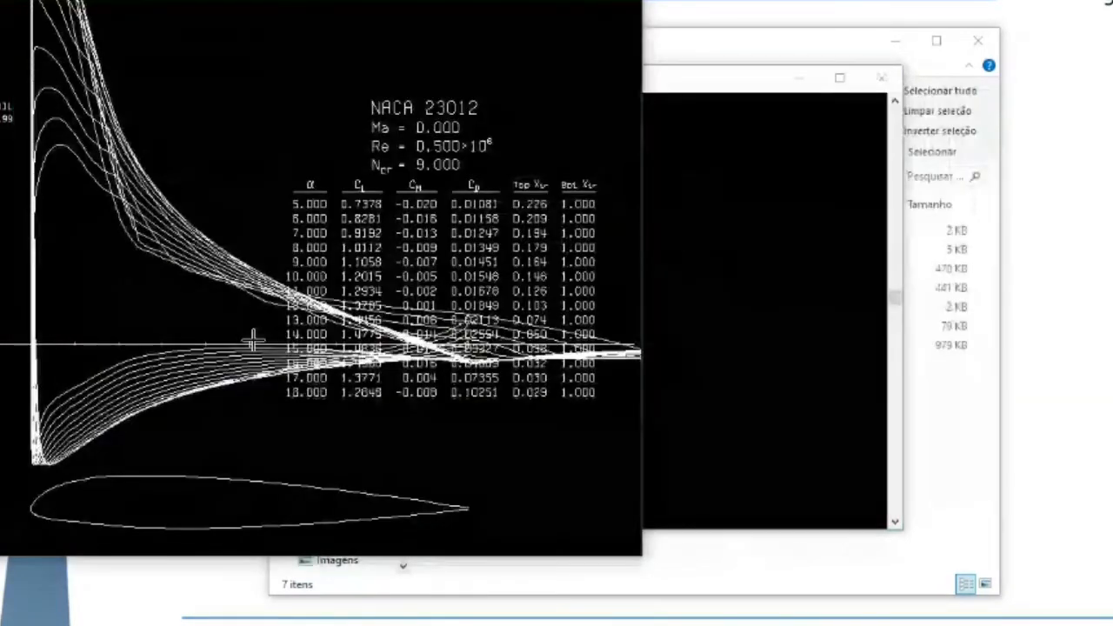
left_click(970, 475)
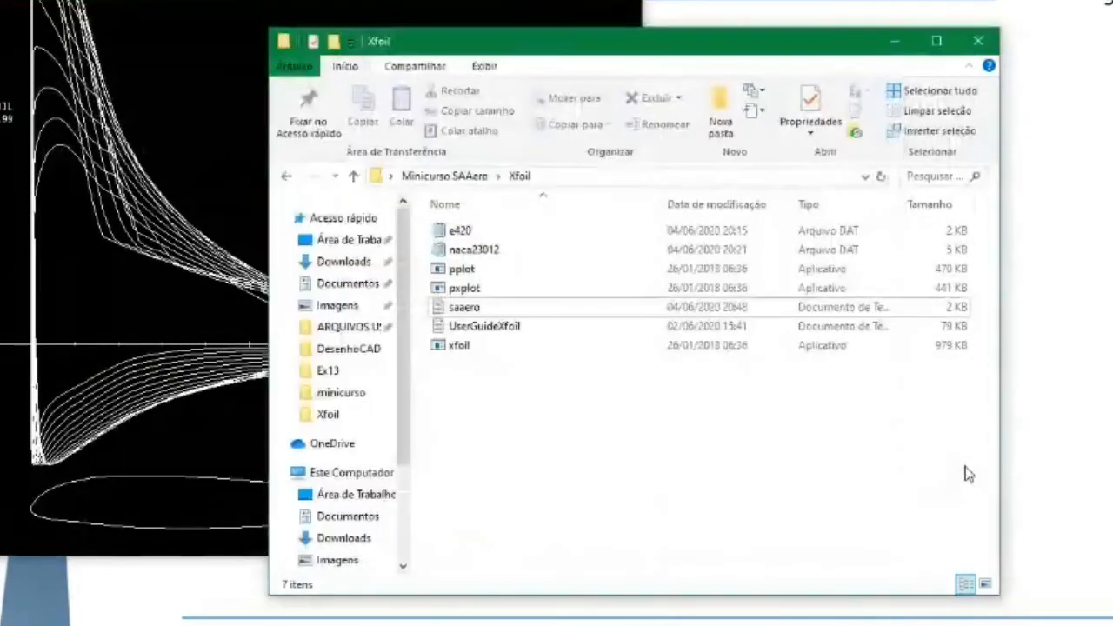
left_click(508, 315)
left_click(529, 403)
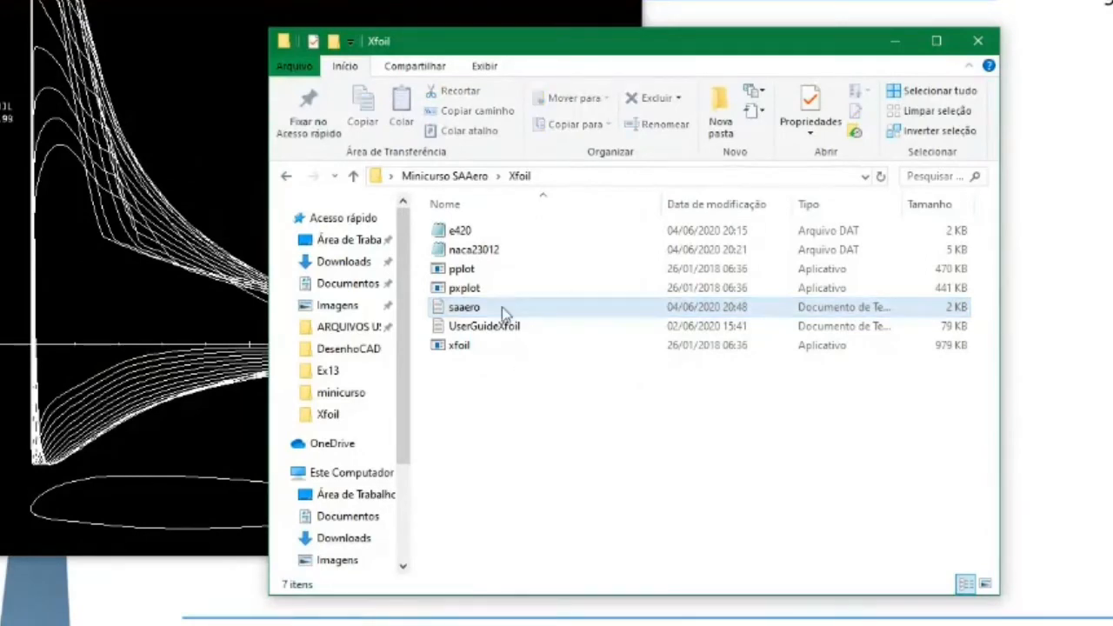
double_click(502, 310)
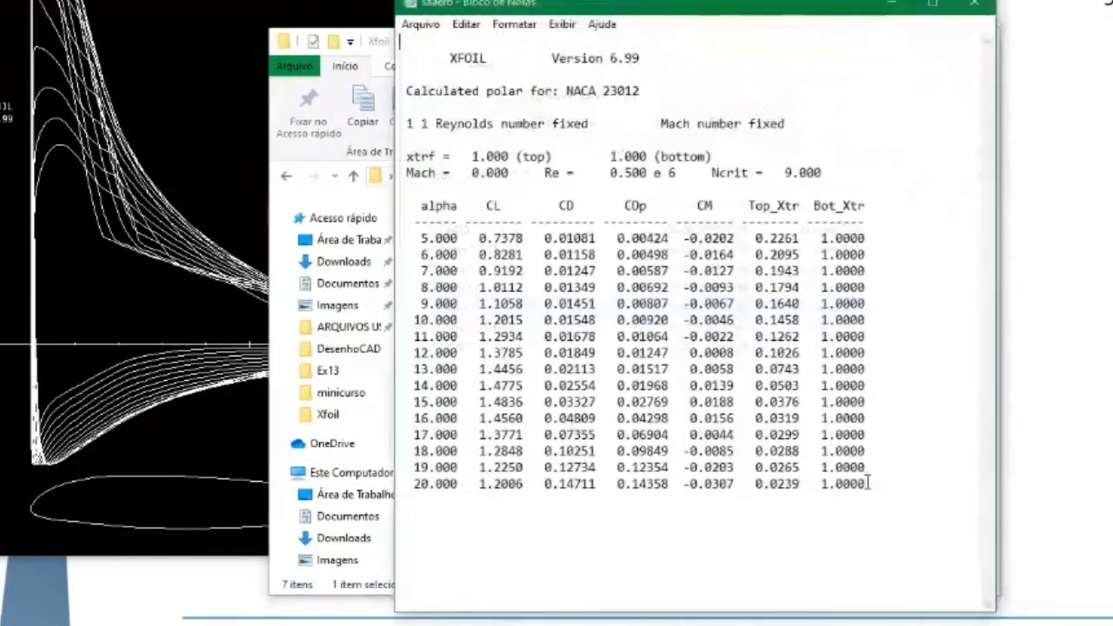
Step: Examine the saved polar's coefficient table and its Ncrit, Reynolds, Mach and xtrf header entries
left_click_drag(801, 483, 771, 482)
left_click(784, 219)
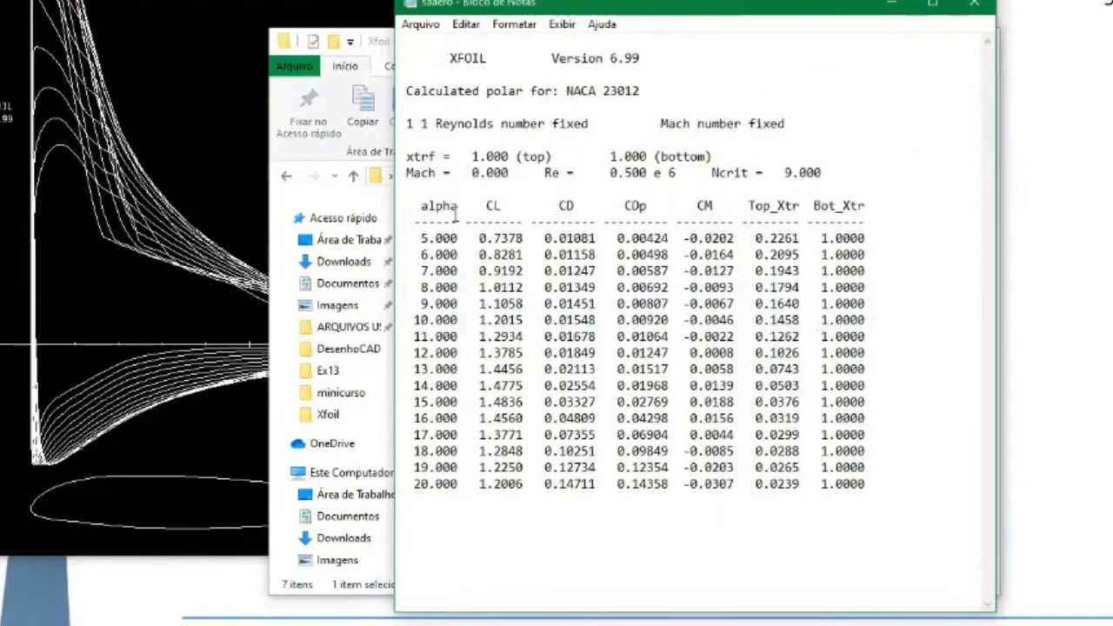
left_click_drag(719, 172, 827, 173)
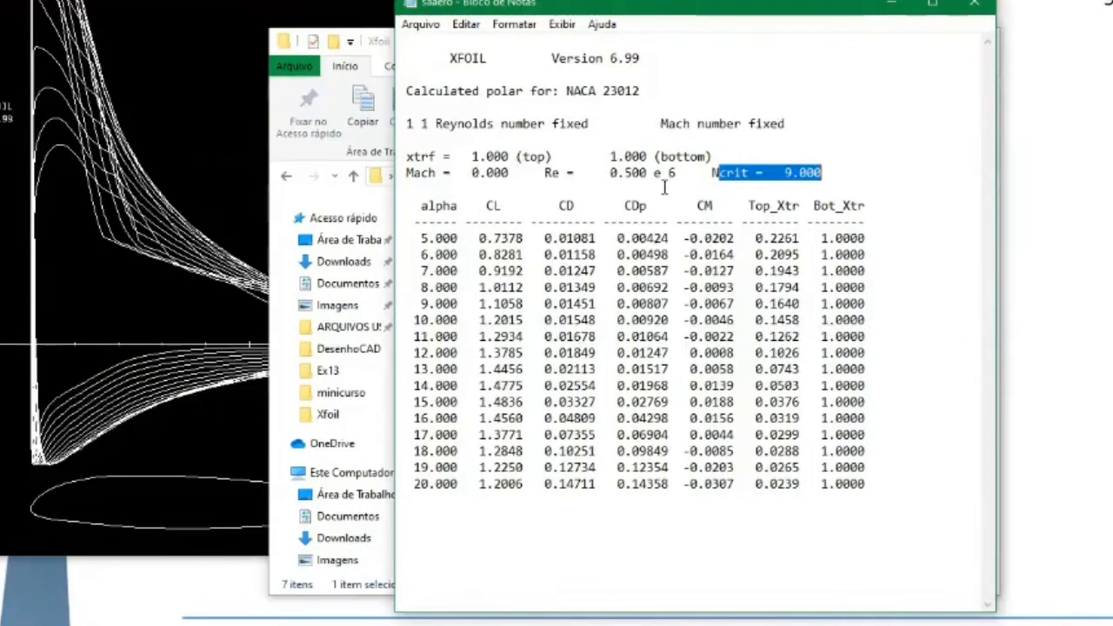
left_click_drag(538, 174, 646, 174)
left_click_drag(422, 174, 540, 181)
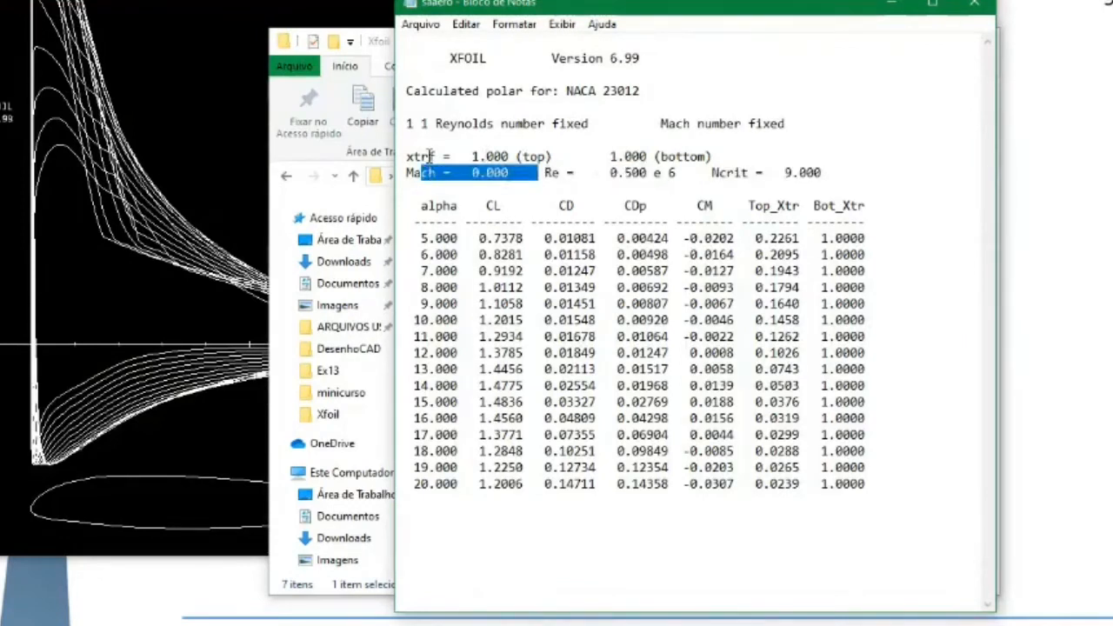
left_click_drag(422, 158, 692, 158)
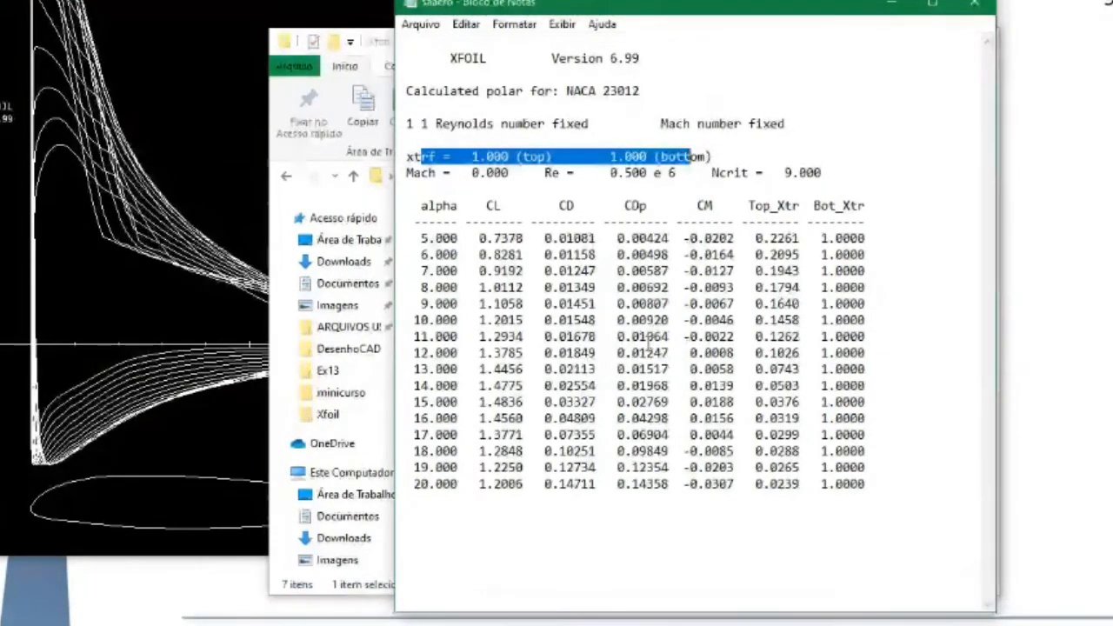
left_click(957, 68)
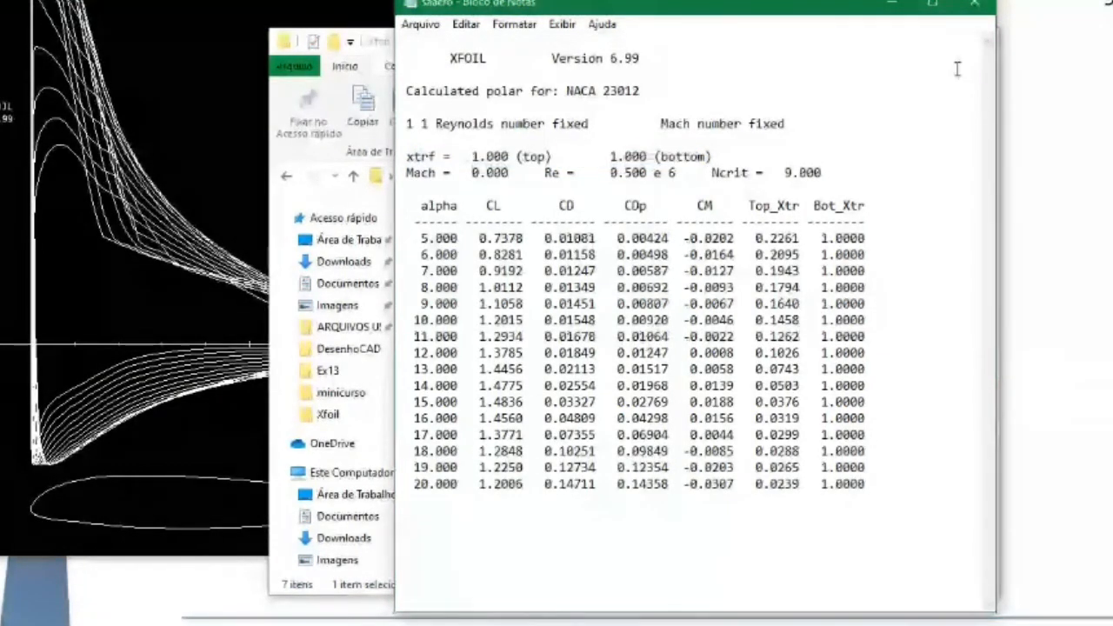
left_click_drag(865, 484, 487, 291)
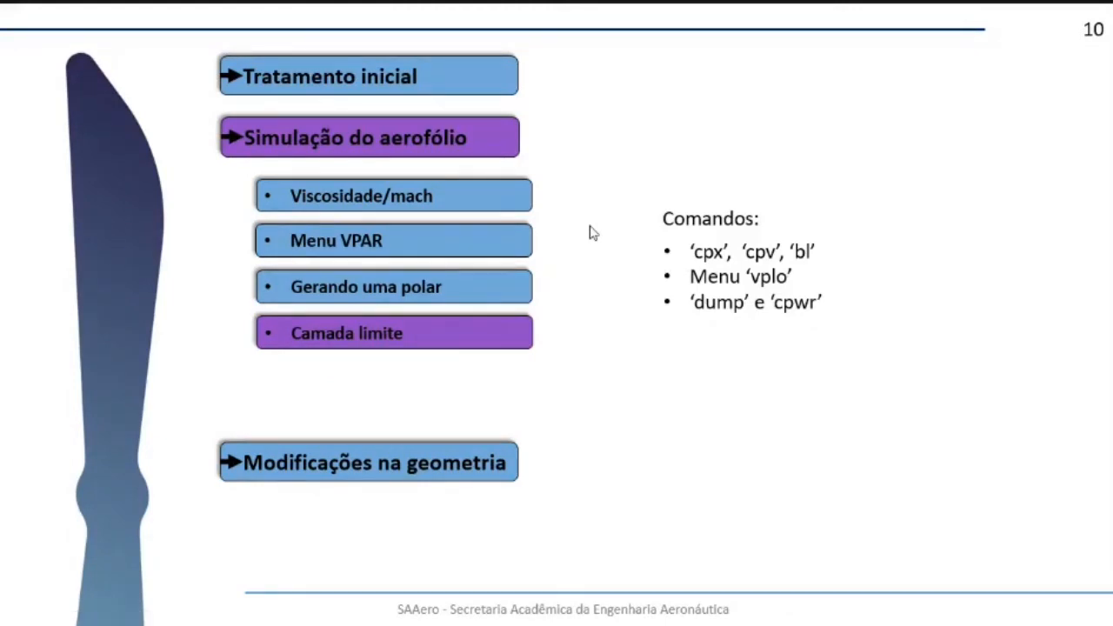
Step: Return to the XFOIL console and check the accumulation suffix in the OPERva prompt against the pressure plot window
key("alt+Tab")
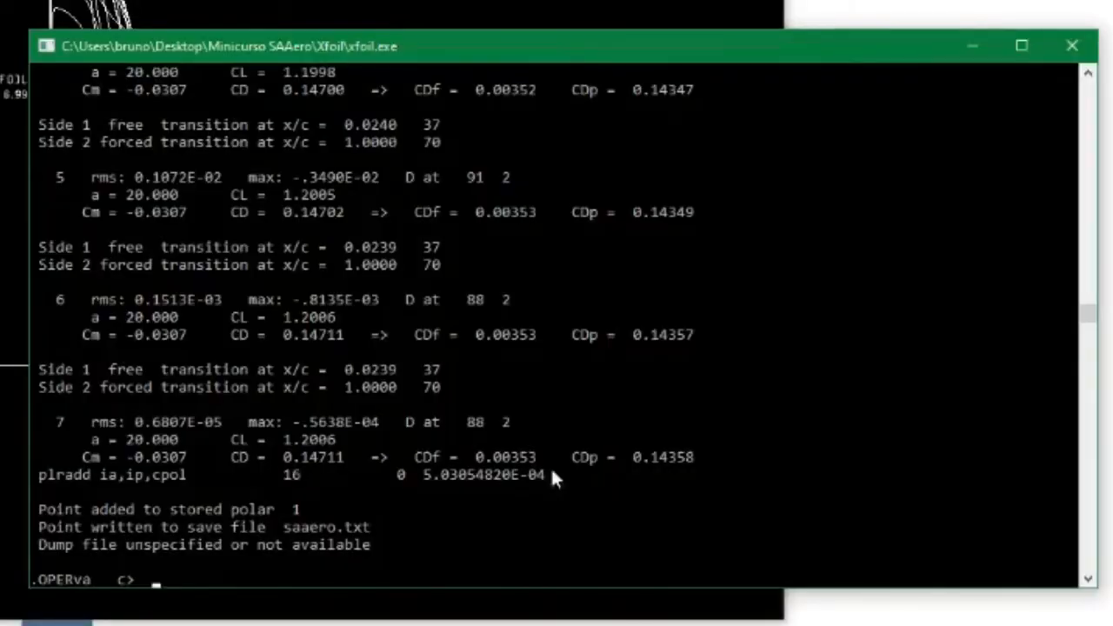
left_click(86, 580)
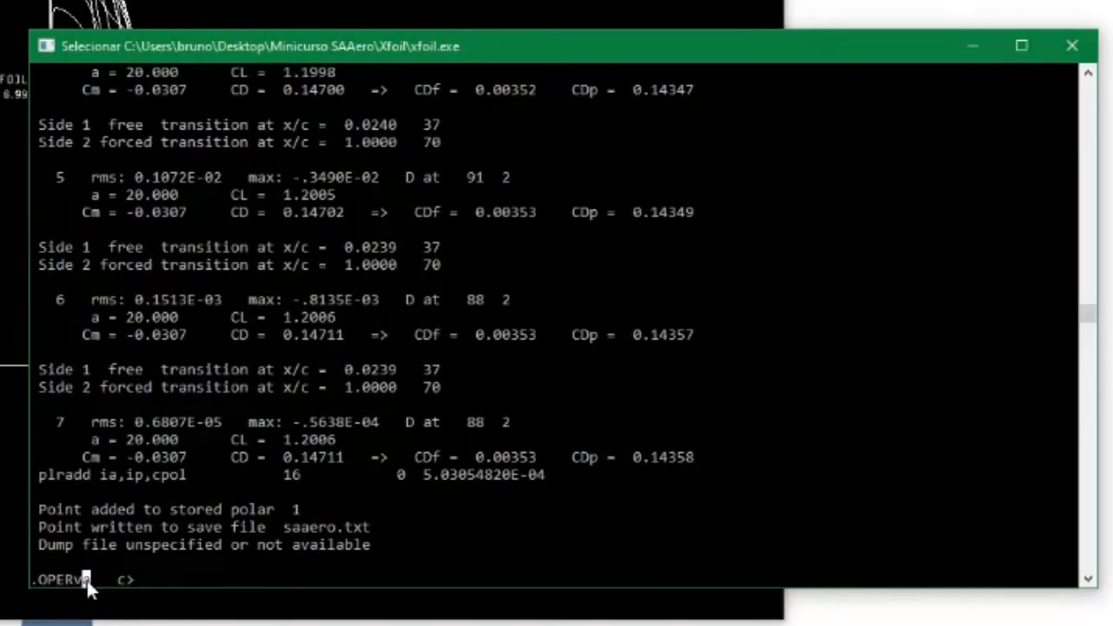
left_click(186, 596)
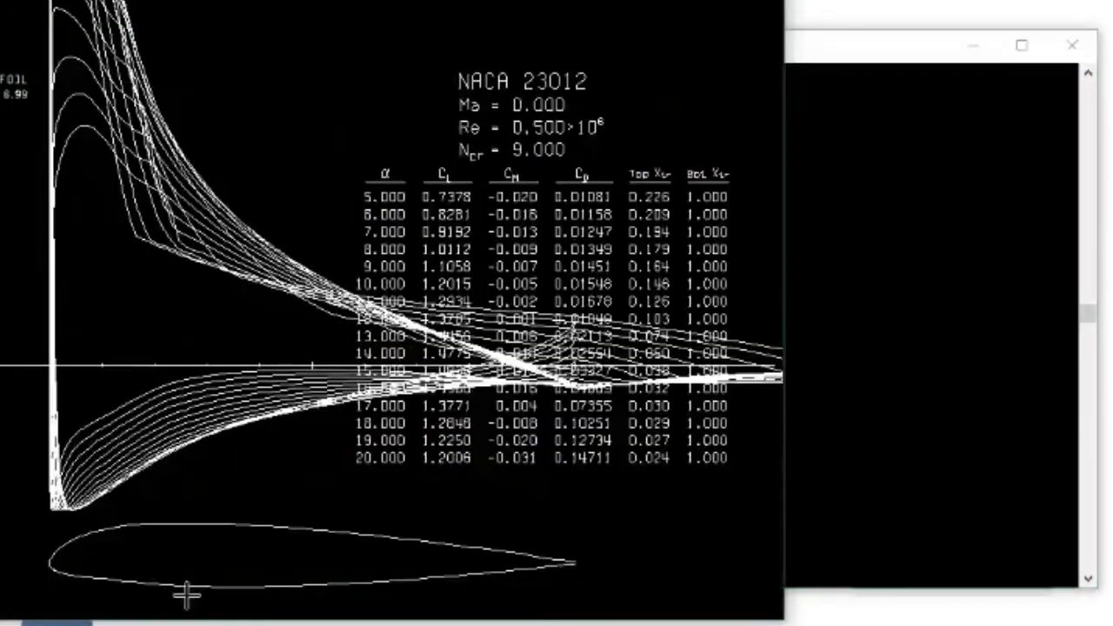
Step: Return to the XFOIL console and turn off polar accumulation with pacc
left_click(834, 445)
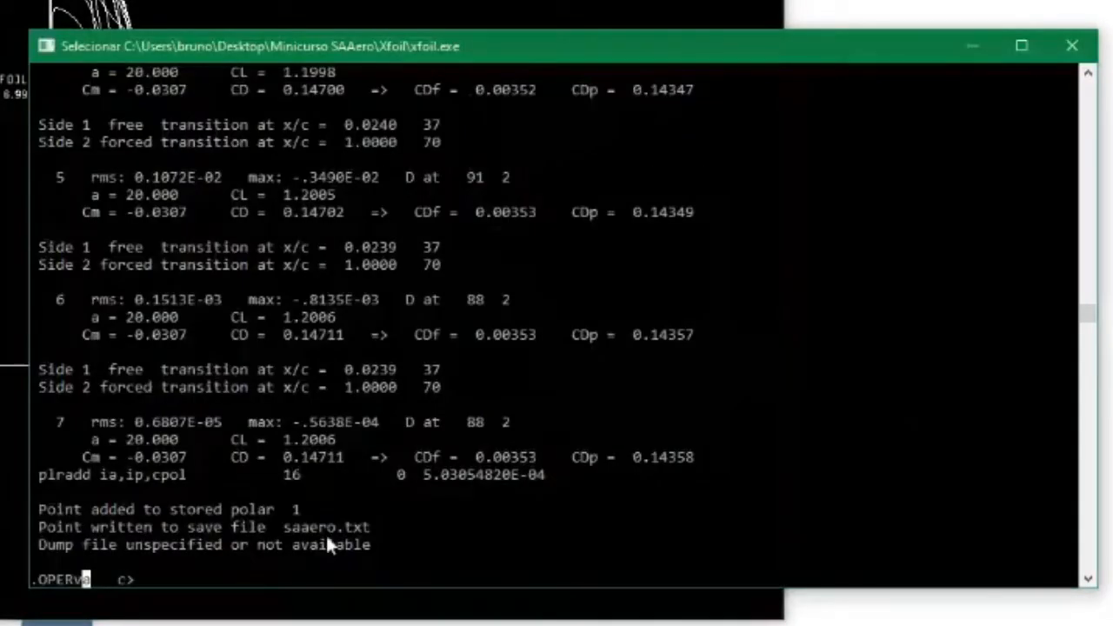
left_click(158, 577)
type("pacc")
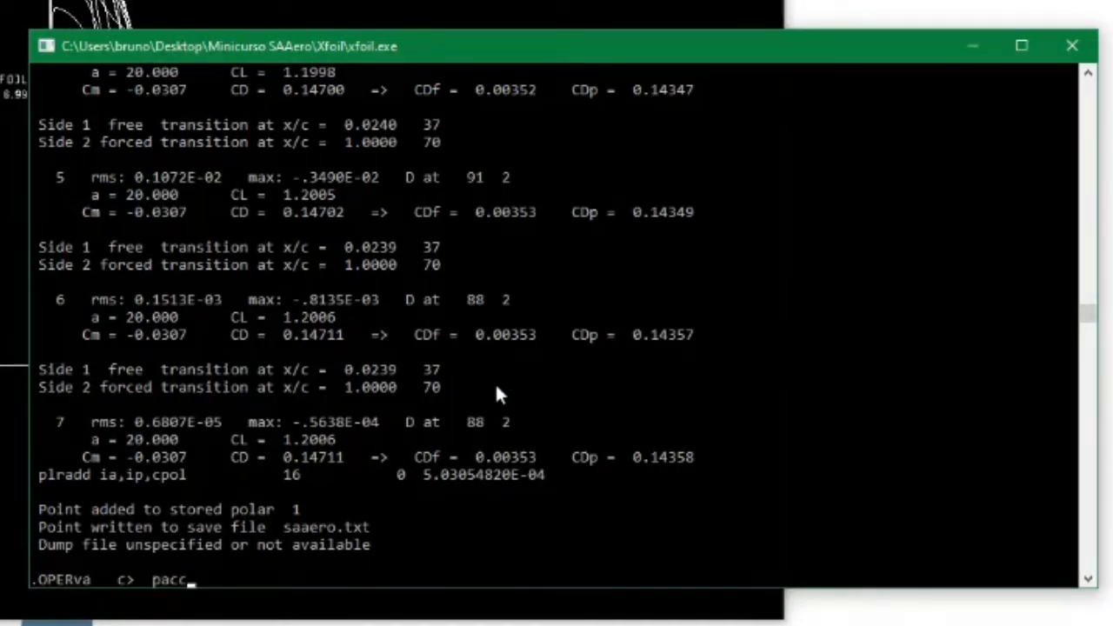
key("Return")
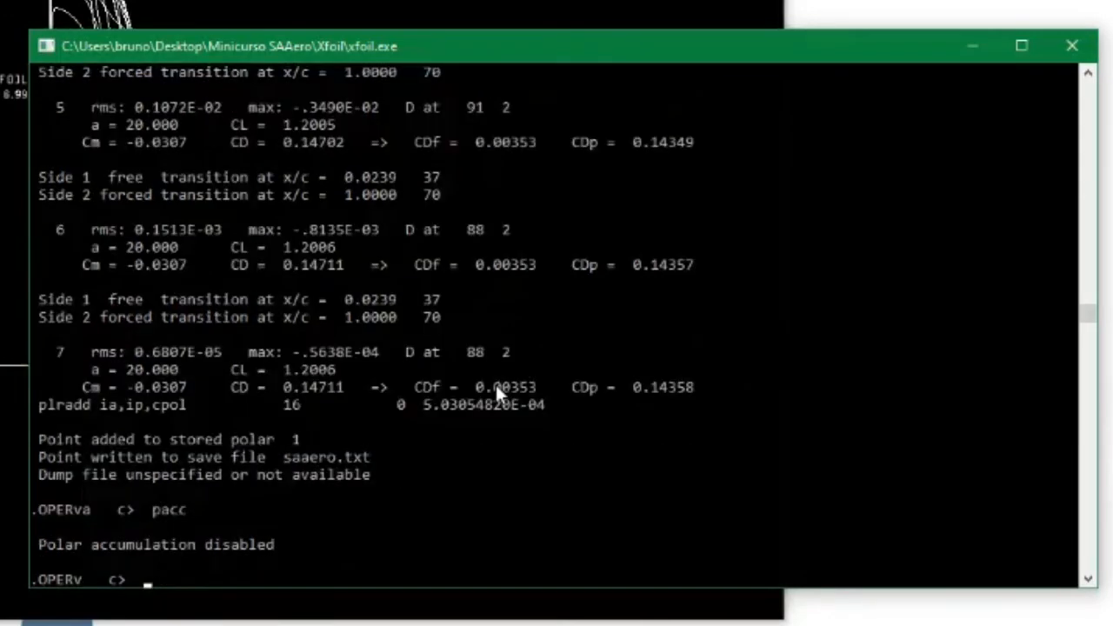
left_click(22, 534)
key("alt+Tab")
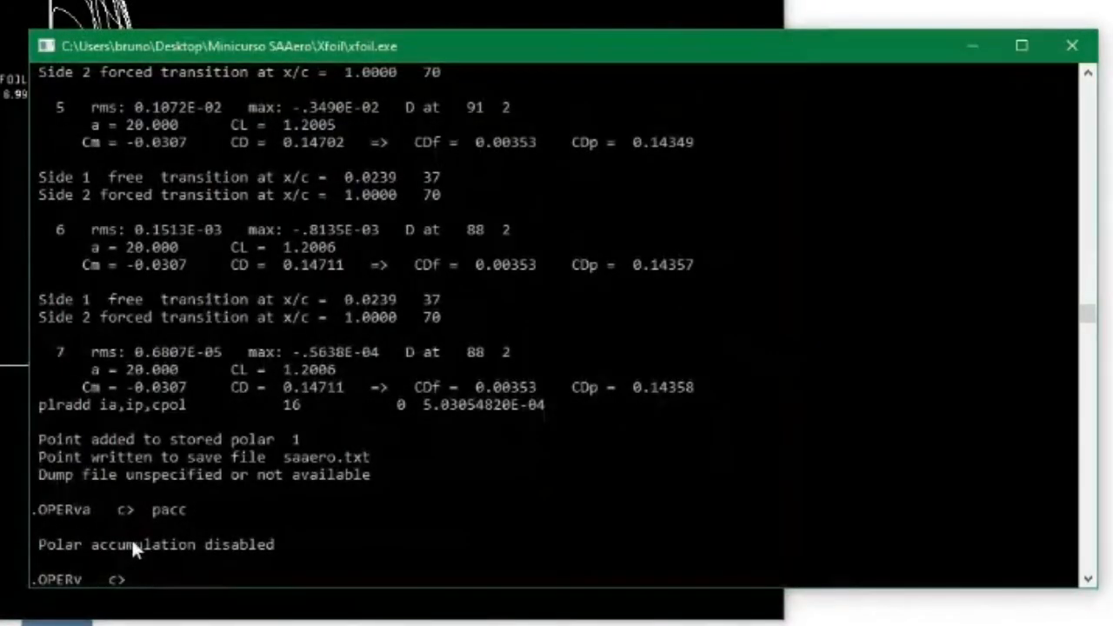
Step: Run a single viscous analysis with the a command at an angle of attack of 2 degrees
left_click(85, 579)
left_click(148, 579)
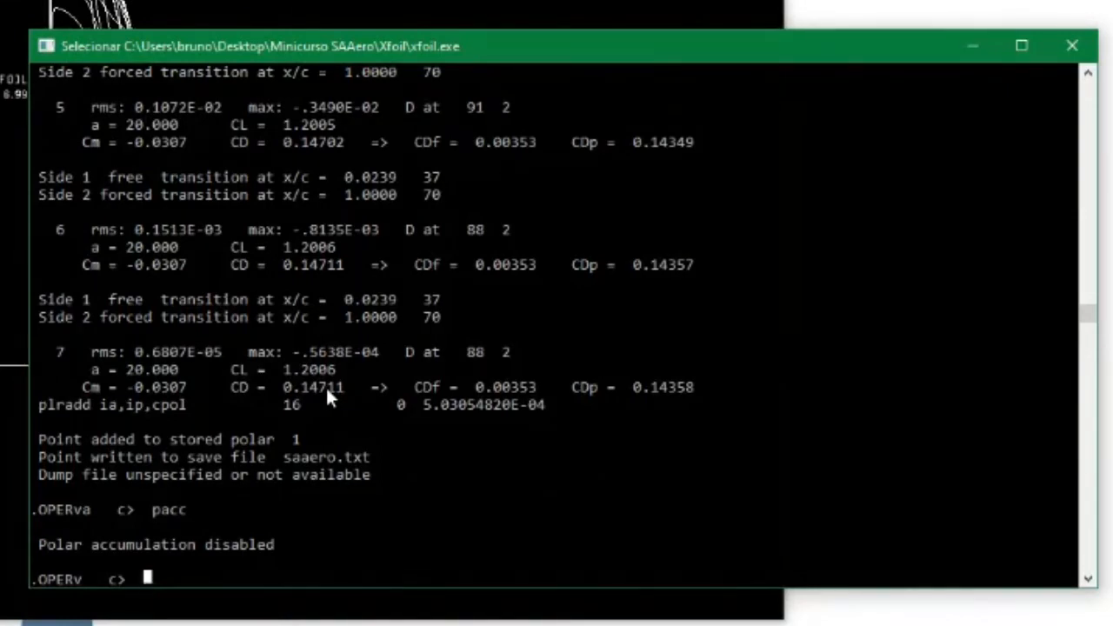
type("a")
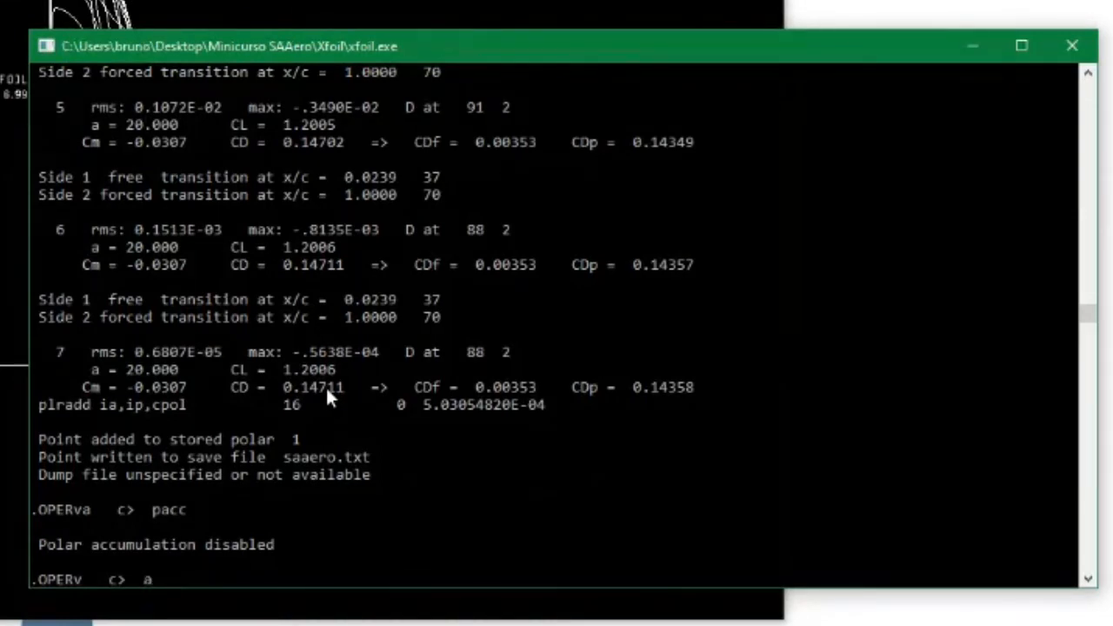
key("Return")
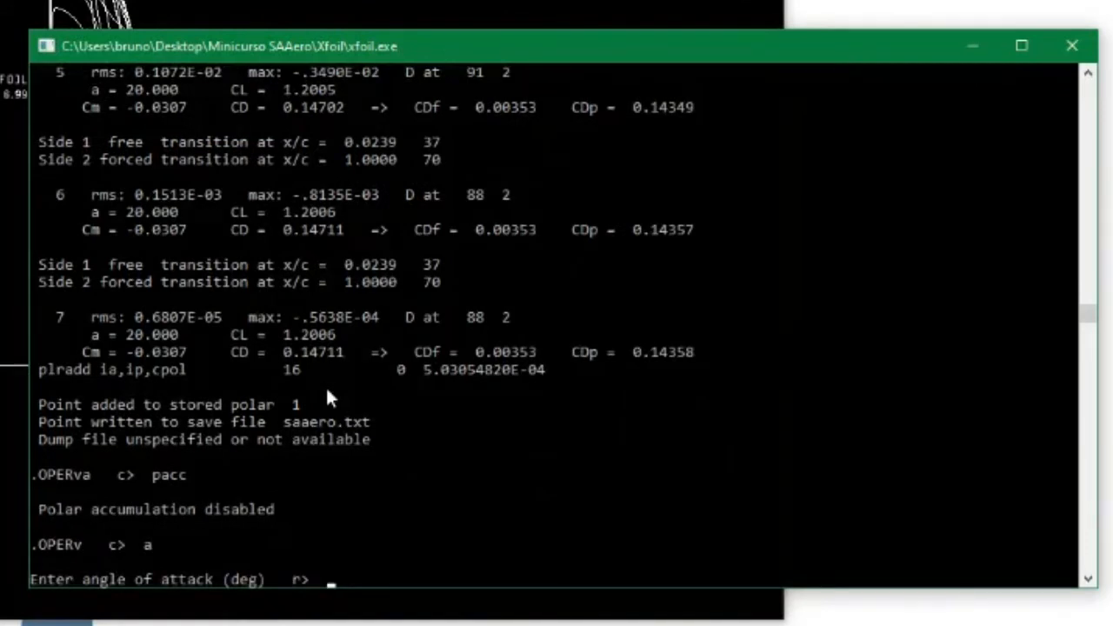
type("2")
key("Return")
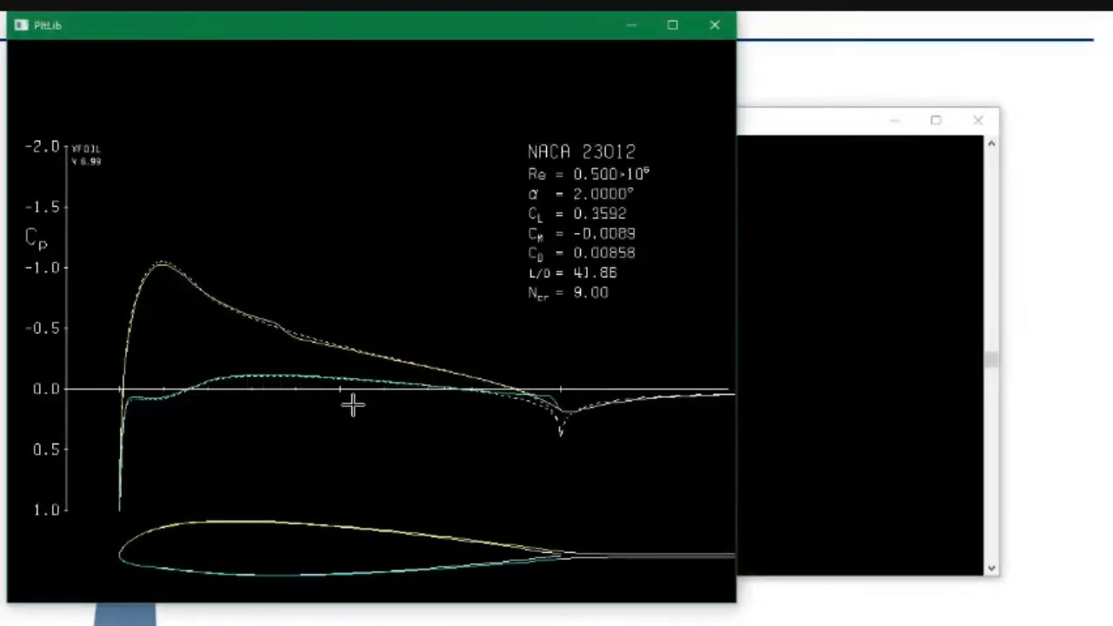
Step: Check the boundary-layer commands on the course slide, then list the OPER commands with ? and find the CPx entry
key("alt+Tab")
key("Tab")
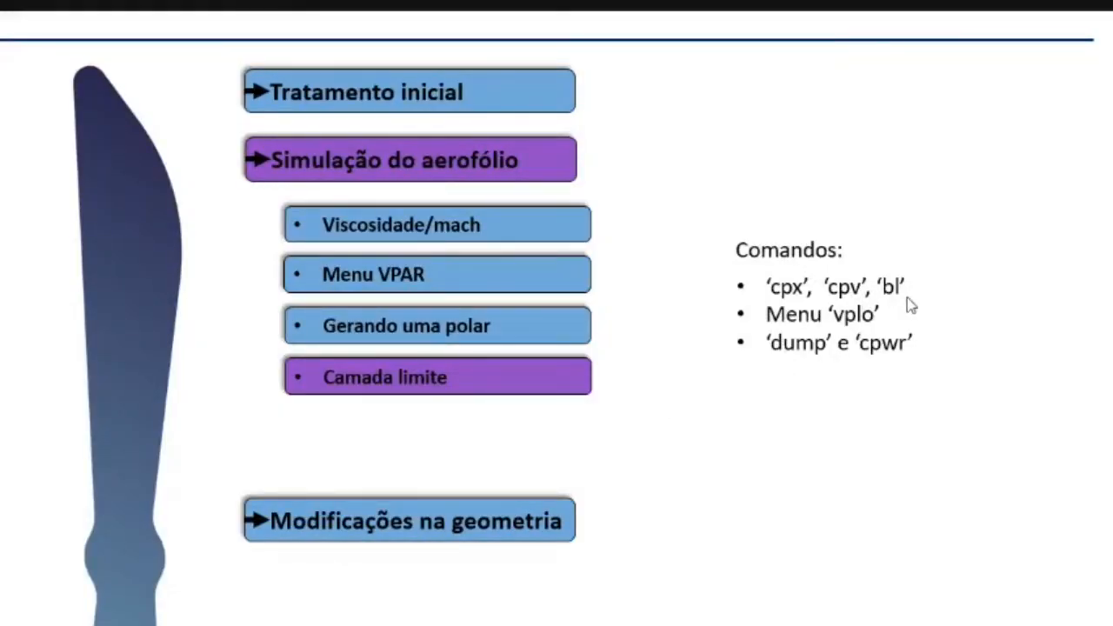
key("alt+Tab")
type("?")
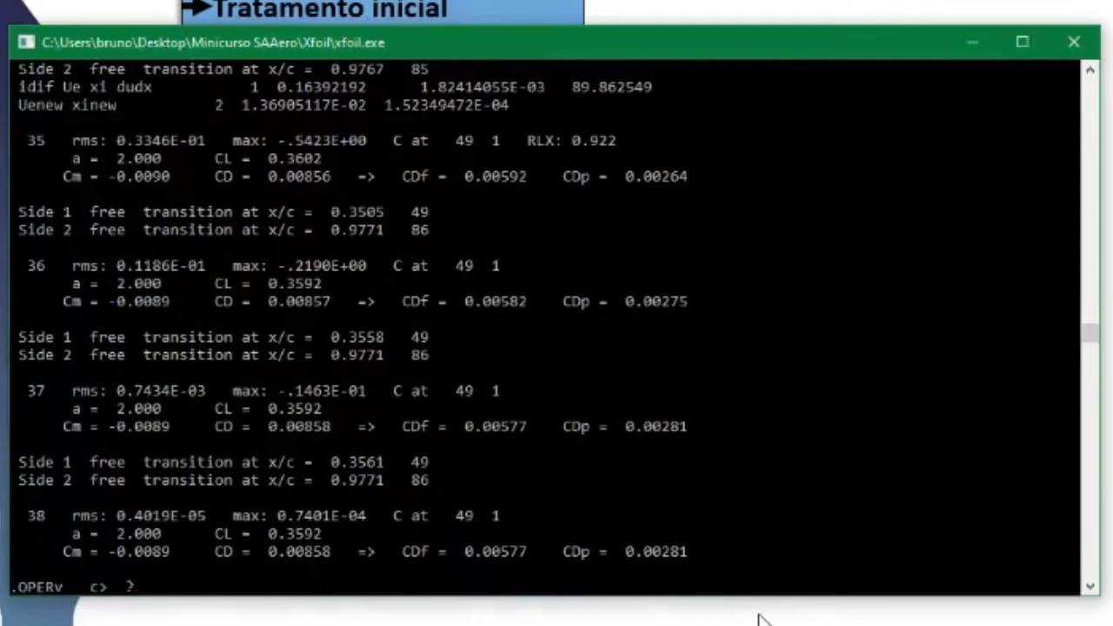
key("Return")
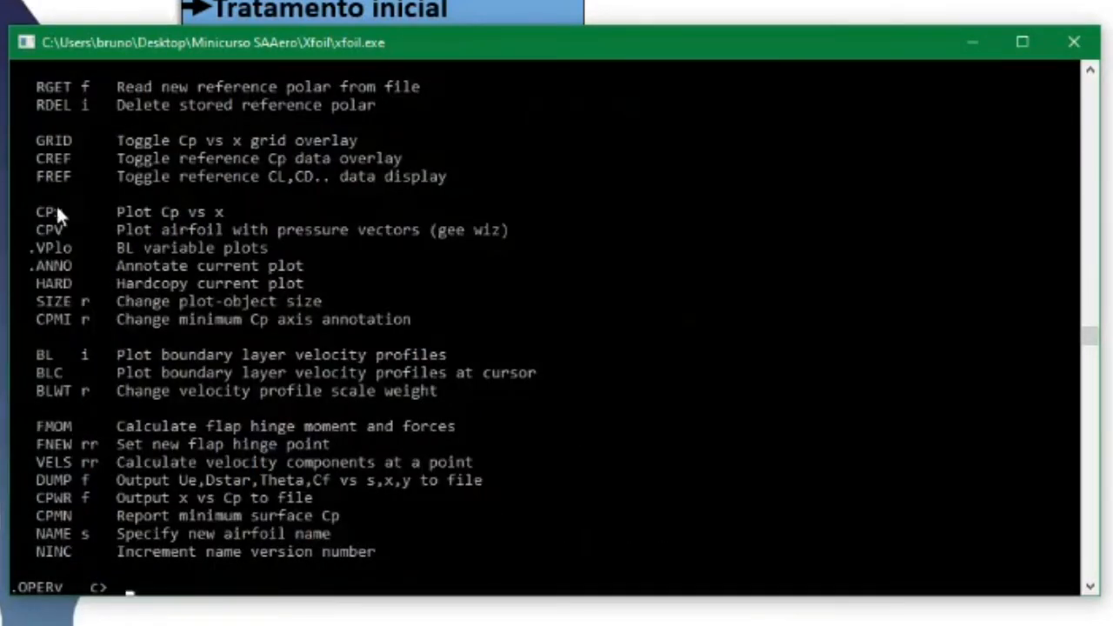
left_click_drag(37, 209, 71, 212)
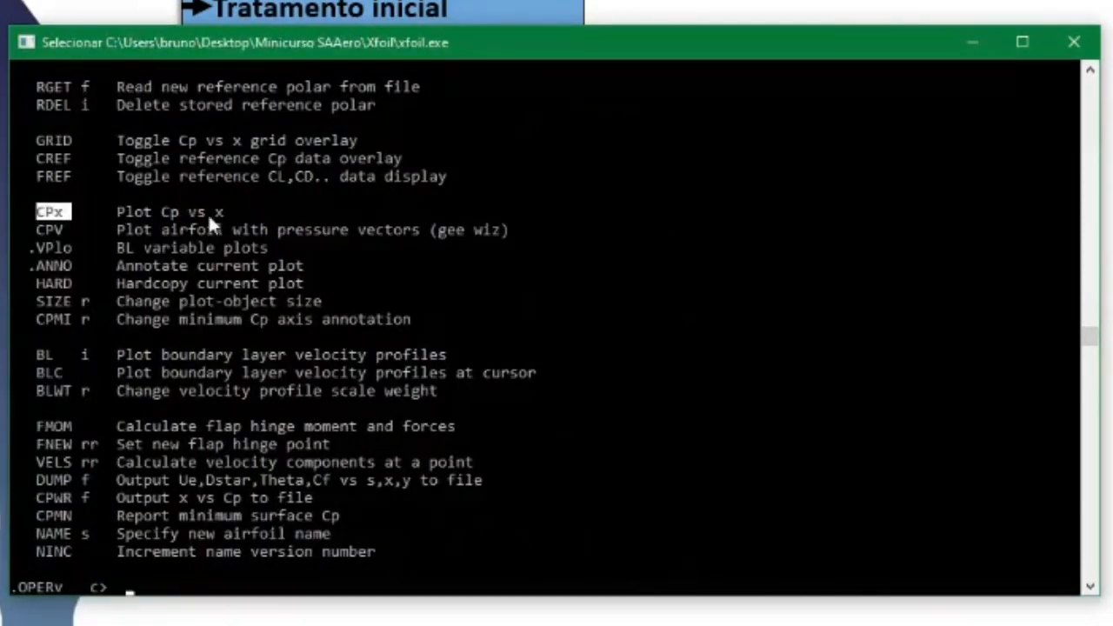
Step: View the pressure plot, then redraw the Cp versus x plot with cpx and return to the console
key("alt+Tab")
key("alt+Tab")
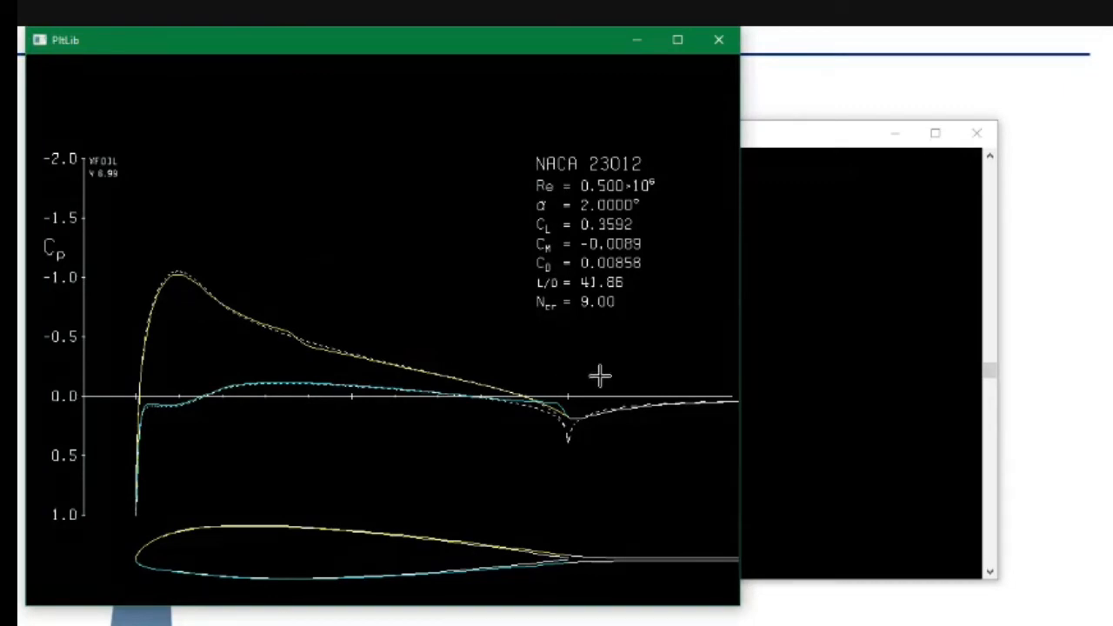
left_click(814, 352)
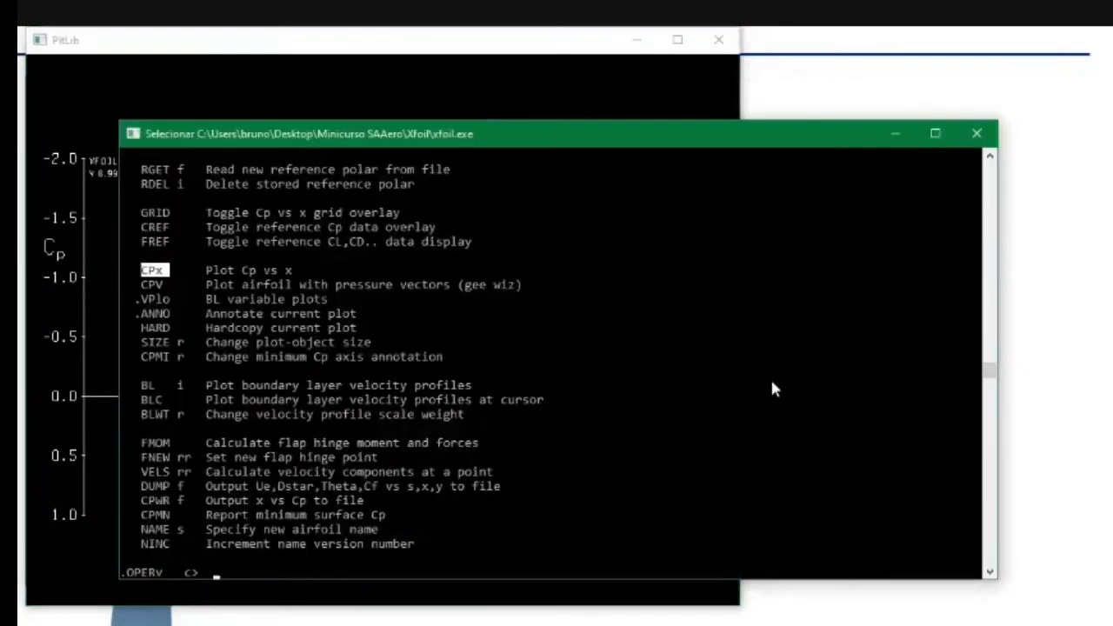
type("cpx")
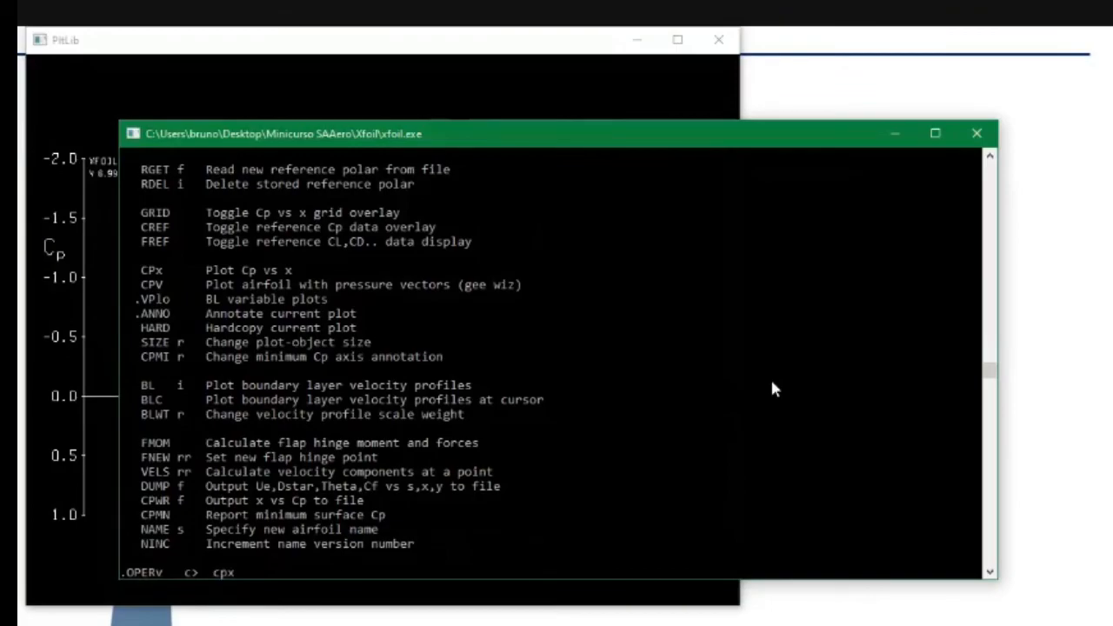
key("Return")
left_click(771, 385)
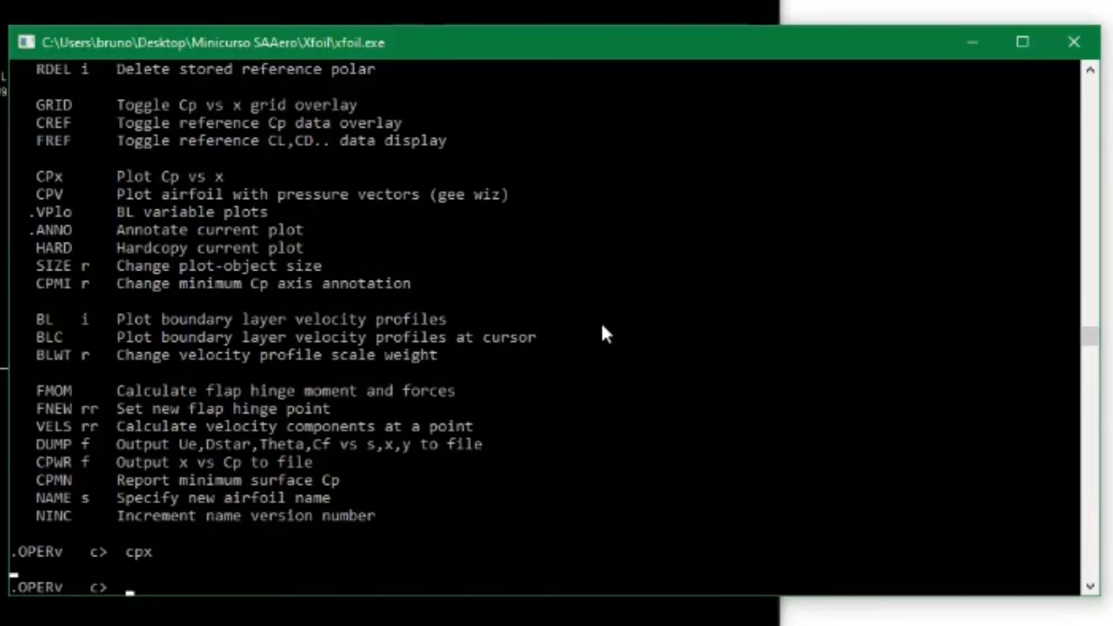
Step: Plot the airfoil with pressure vectors using cpv, then find the BL velocity profile entry in the OPER command list
type("cpv")
key("Return")
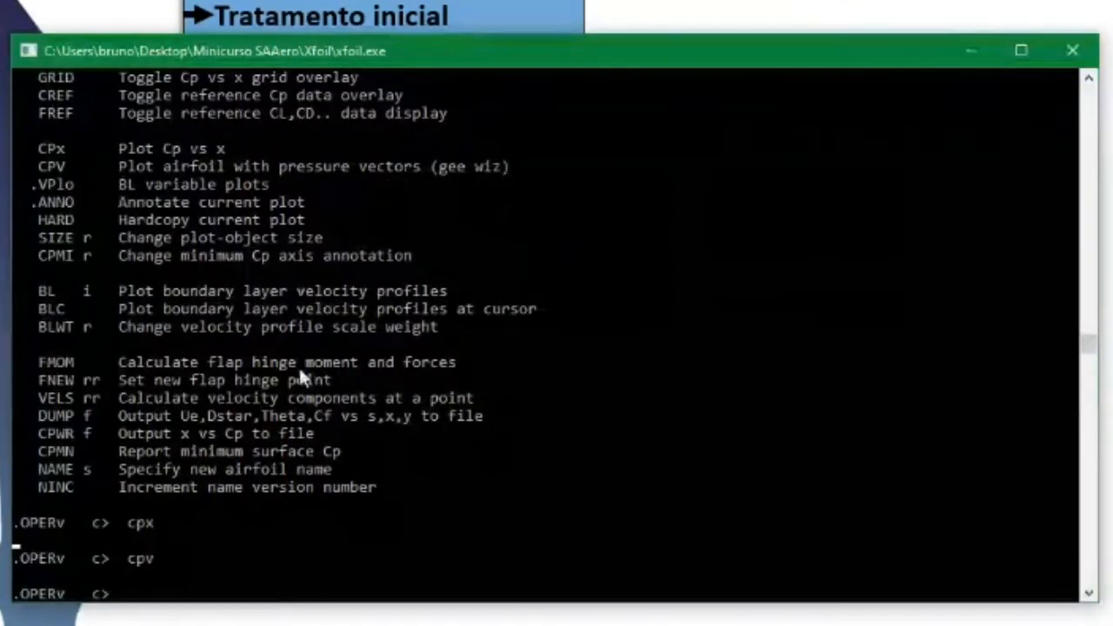
scroll(305, 359, "up", 4)
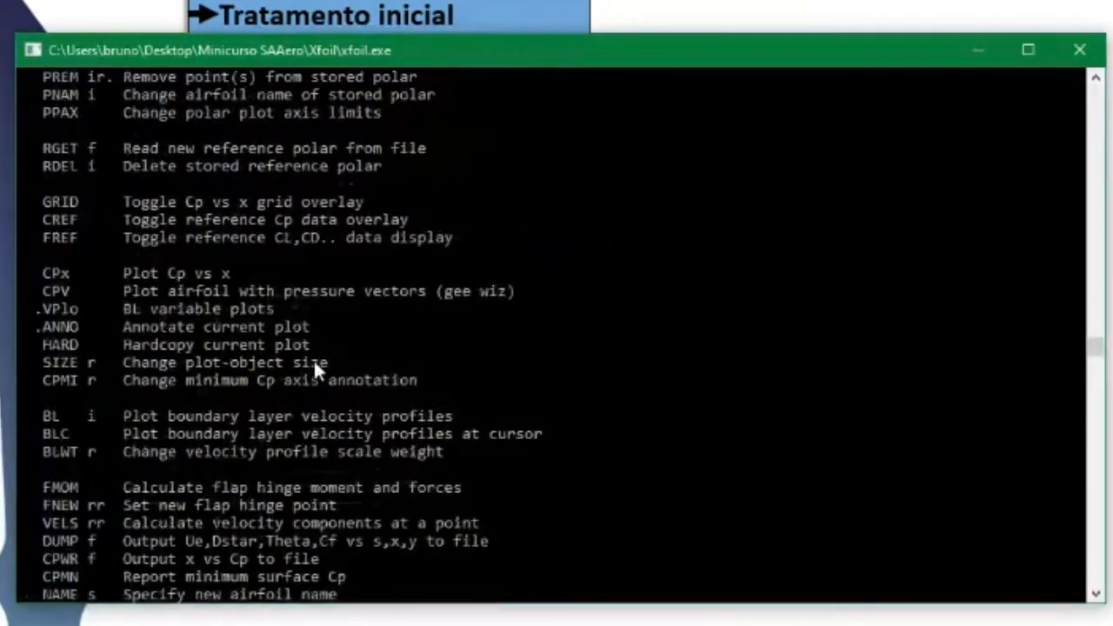
left_click_drag(37, 358, 282, 367)
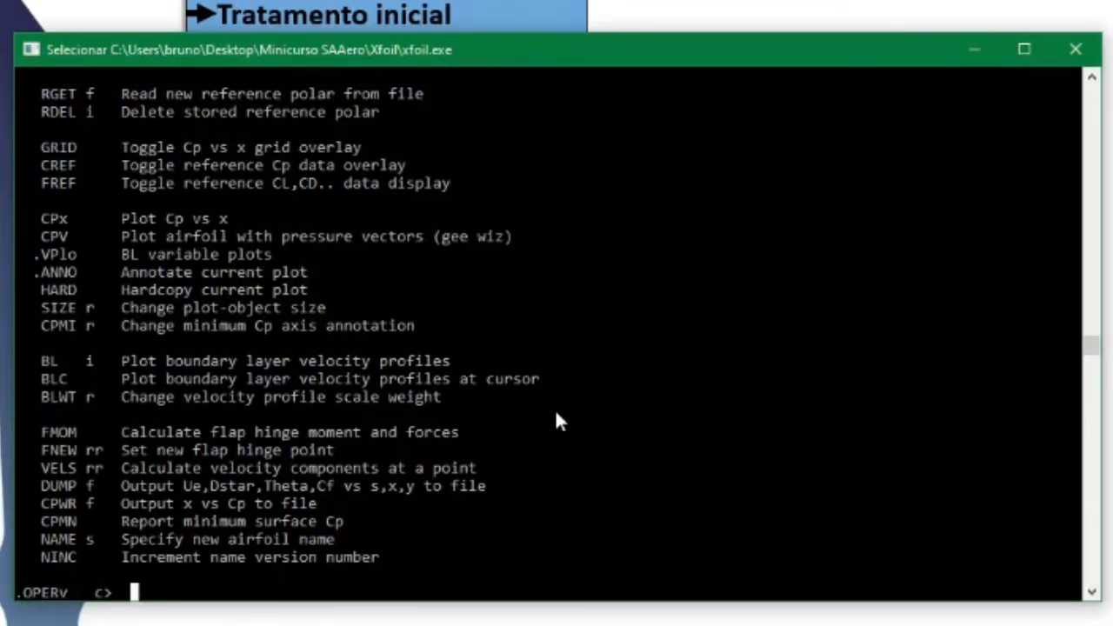
Step: Enter the boundary-layer variable plot menu with vplo and list its commands with ?
type("vplo")
key("Return")
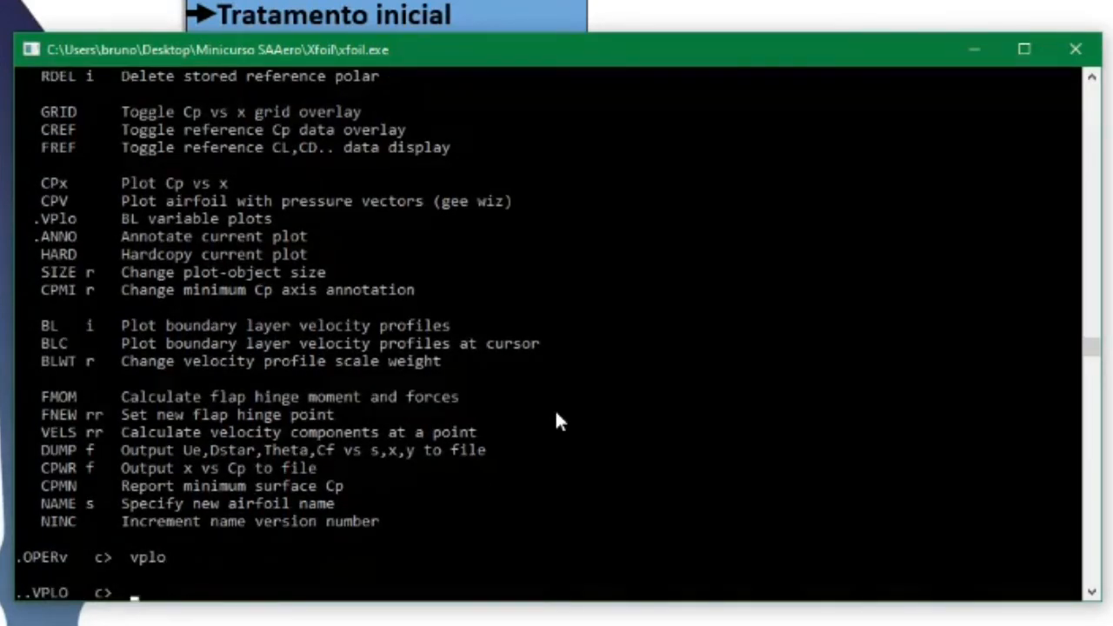
type("?")
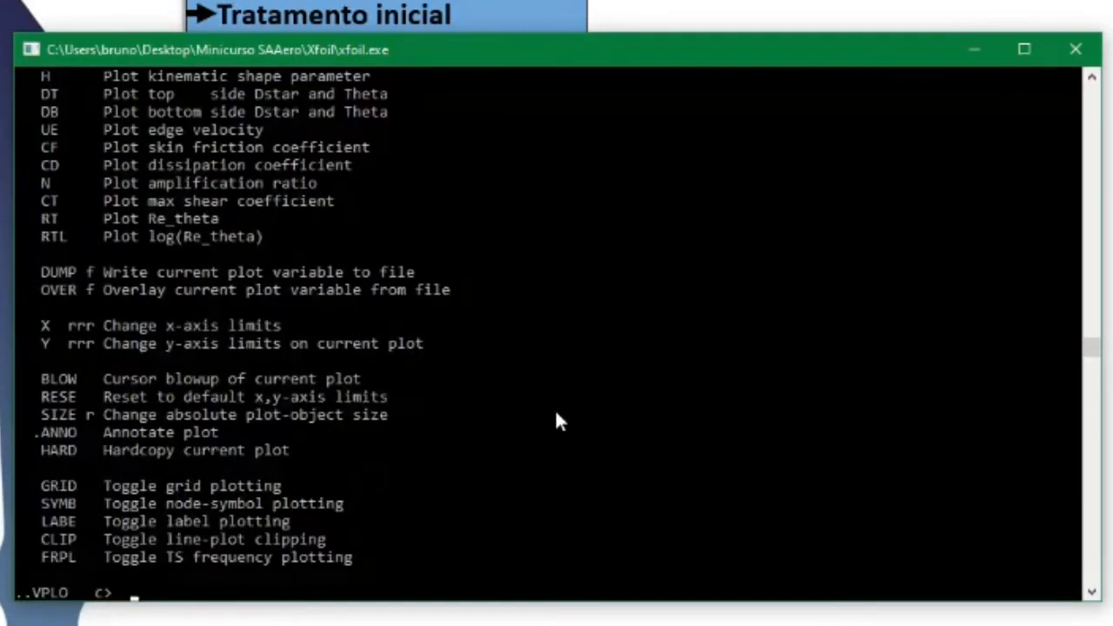
key("Return")
scroll(492, 403, "up", 3)
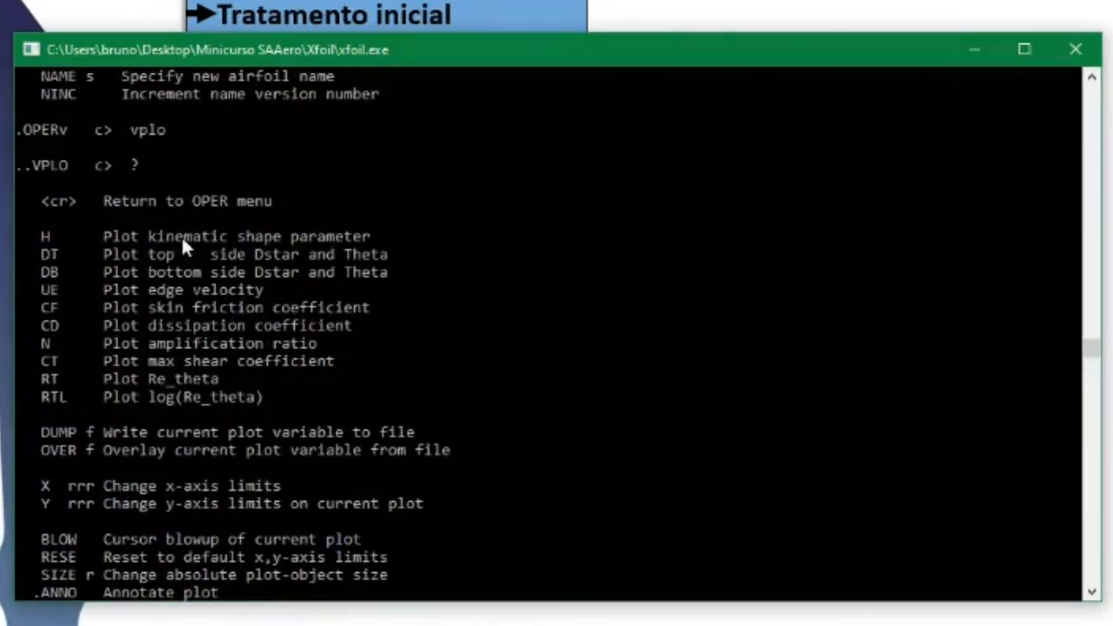
Step: Review the kinematic shape parameter and DT entries, then plot the top-side Dstar and Theta with dt
left_click_drag(161, 239, 268, 233)
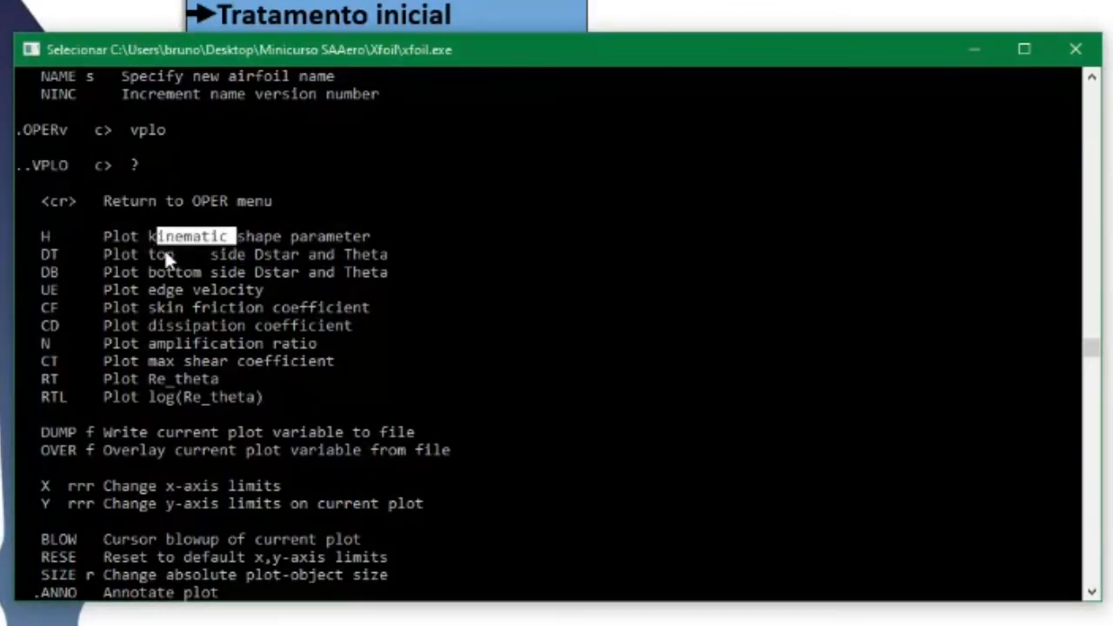
left_click(51, 253)
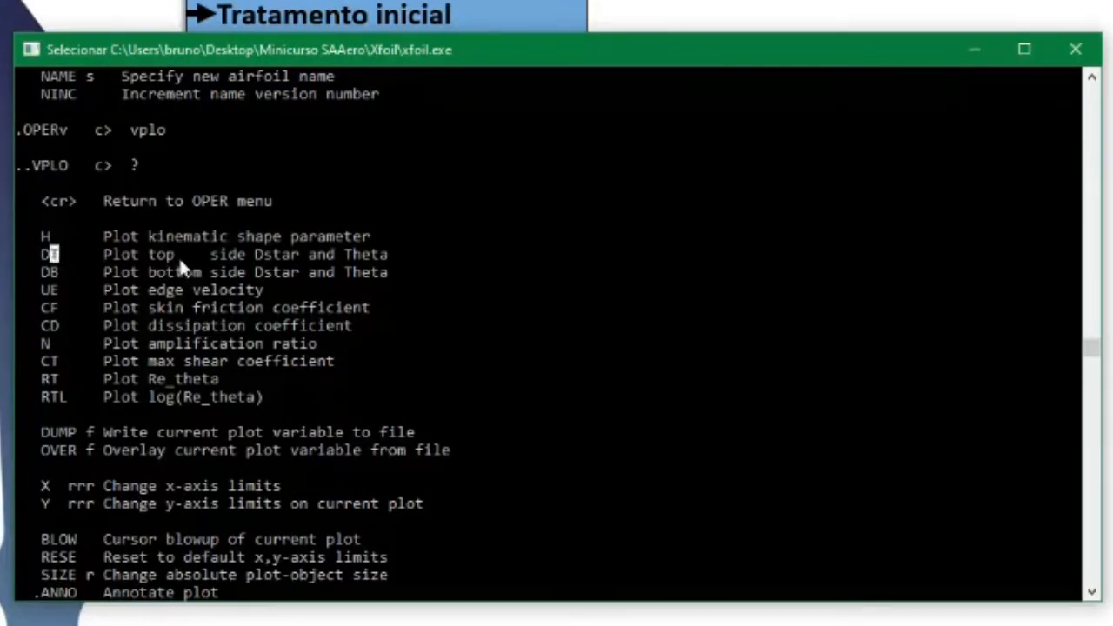
left_click_drag(258, 251, 386, 255)
left_click(258, 254)
left_click_drag(347, 251, 380, 261)
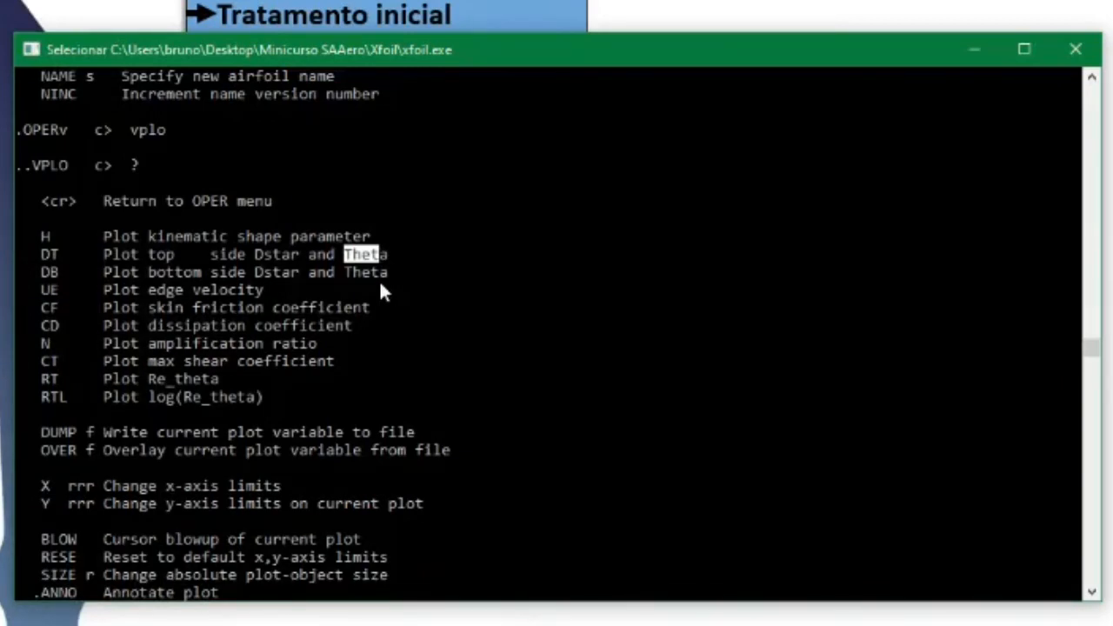
type("dt")
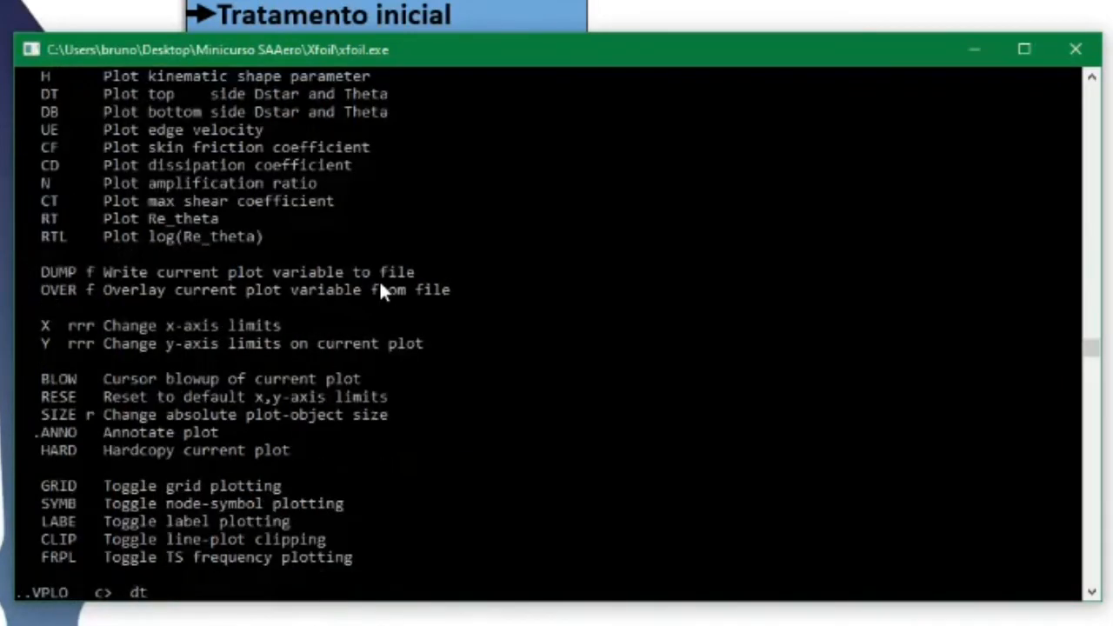
key("Return")
Step: Compare the DT and DB entries in the VPLO list and view the top-side Dstar and Theta plot
scroll(141, 202, "up", 8)
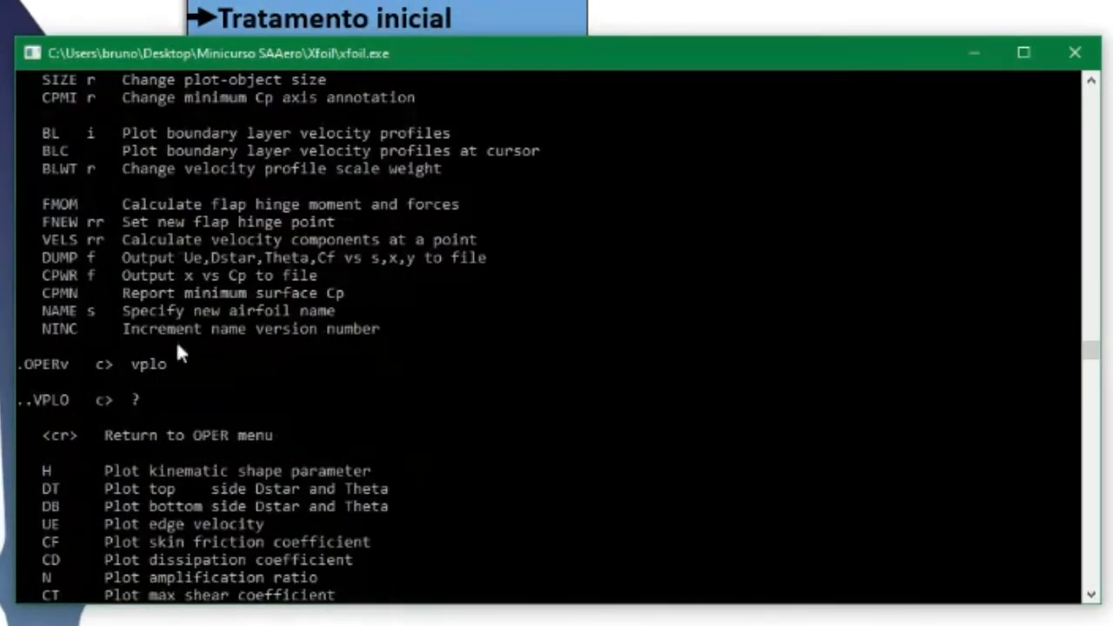
scroll(174, 364, "down", 3)
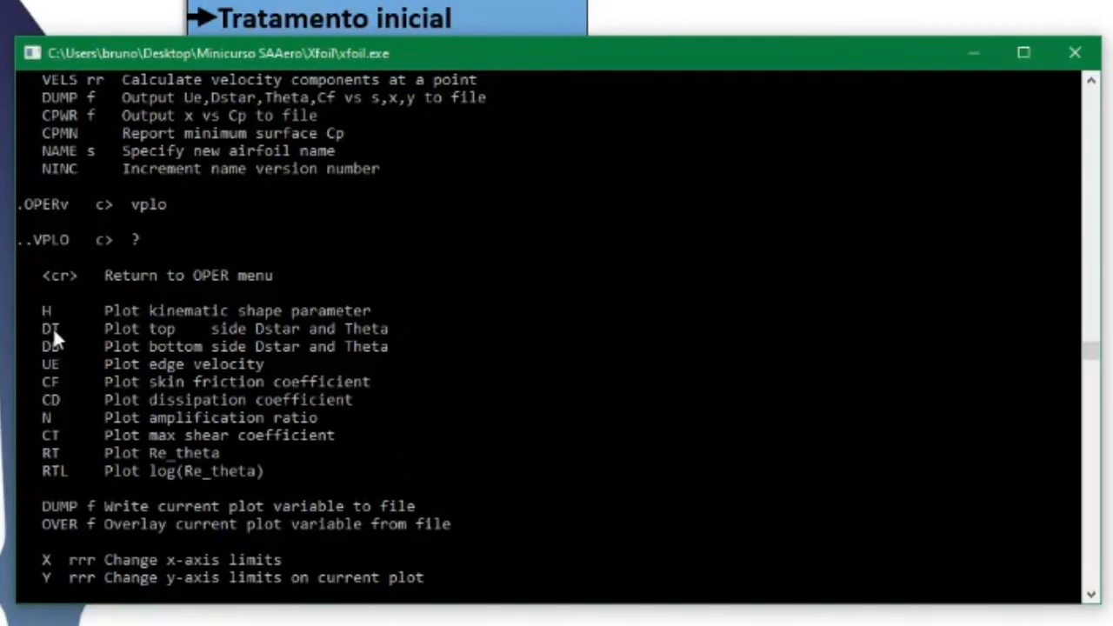
left_click(52, 327)
left_click(51, 347)
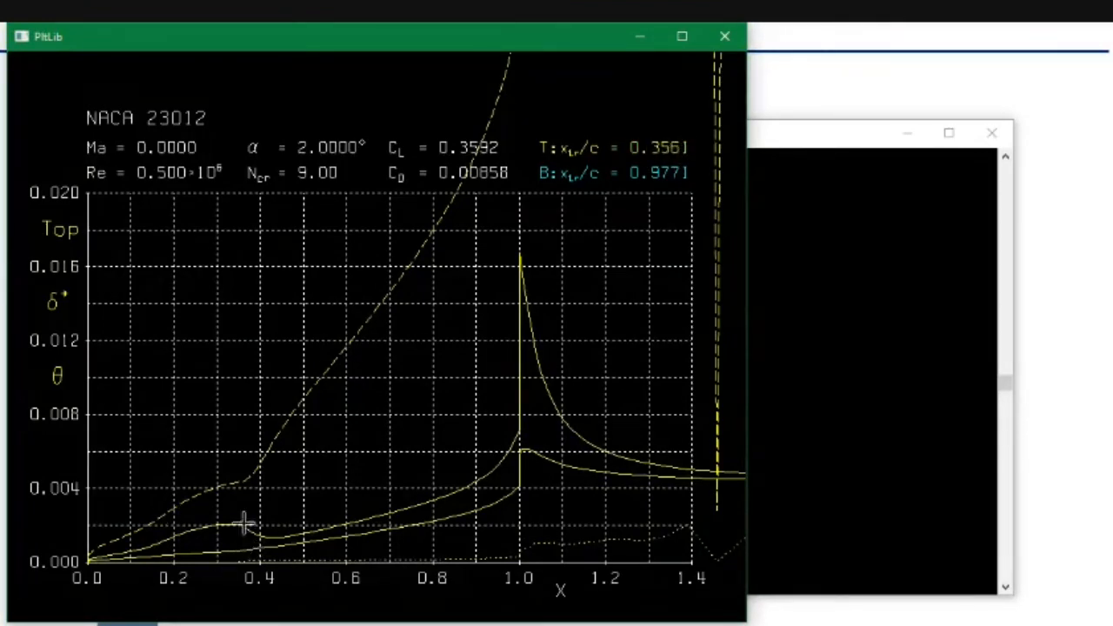
Step: Plot the edge velocity with ue, view its curves in the plot window, and return to the console
left_click(793, 346)
left_click_drag(476, 141, 512, 133)
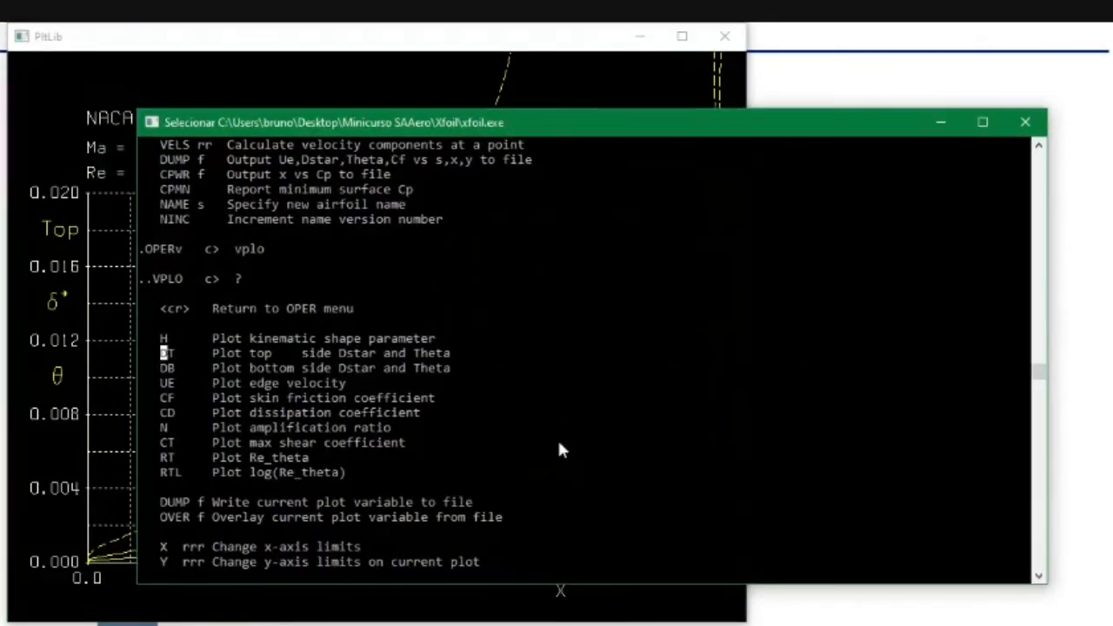
type("ue")
key("Return")
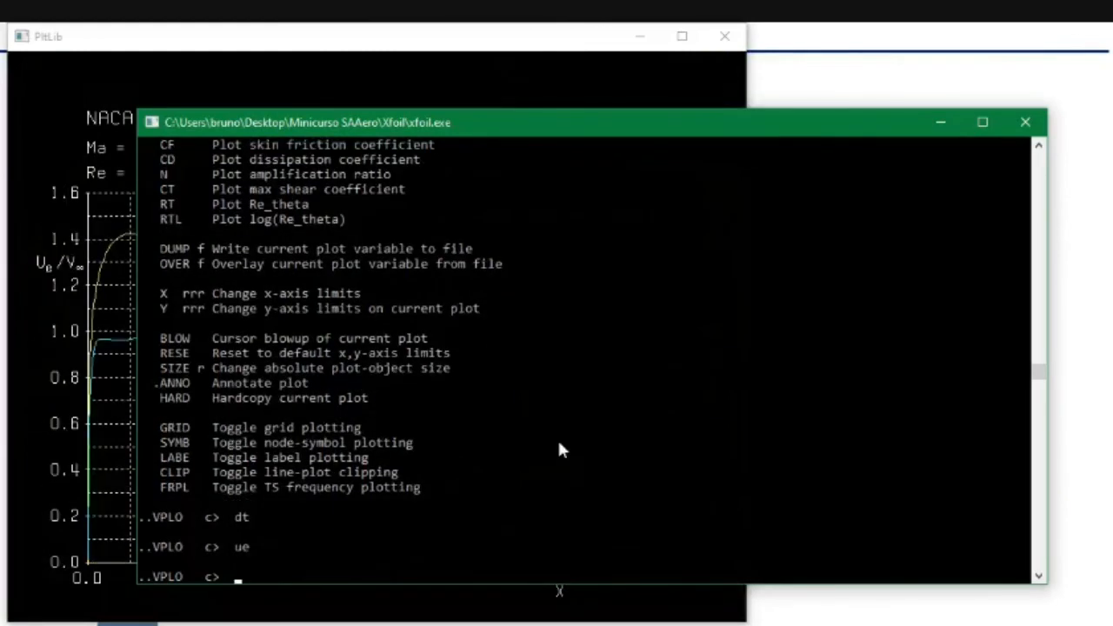
key("alt+Tab")
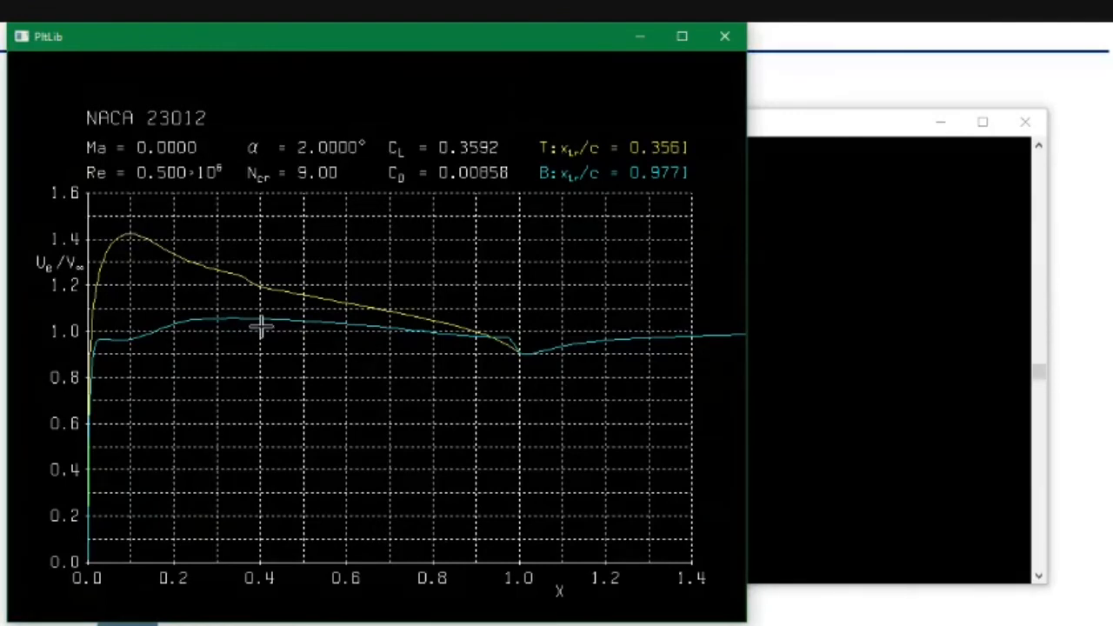
left_click(854, 410)
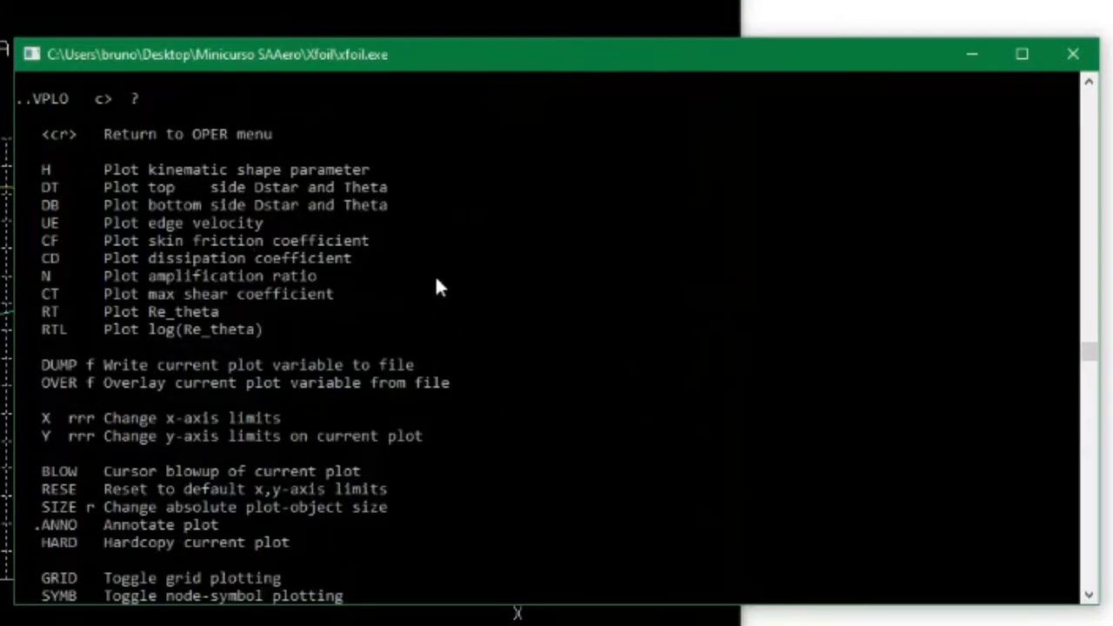
Step: Plot the skin friction coefficient with cf, view its curves, and return to the console
type("cf")
key("Return")
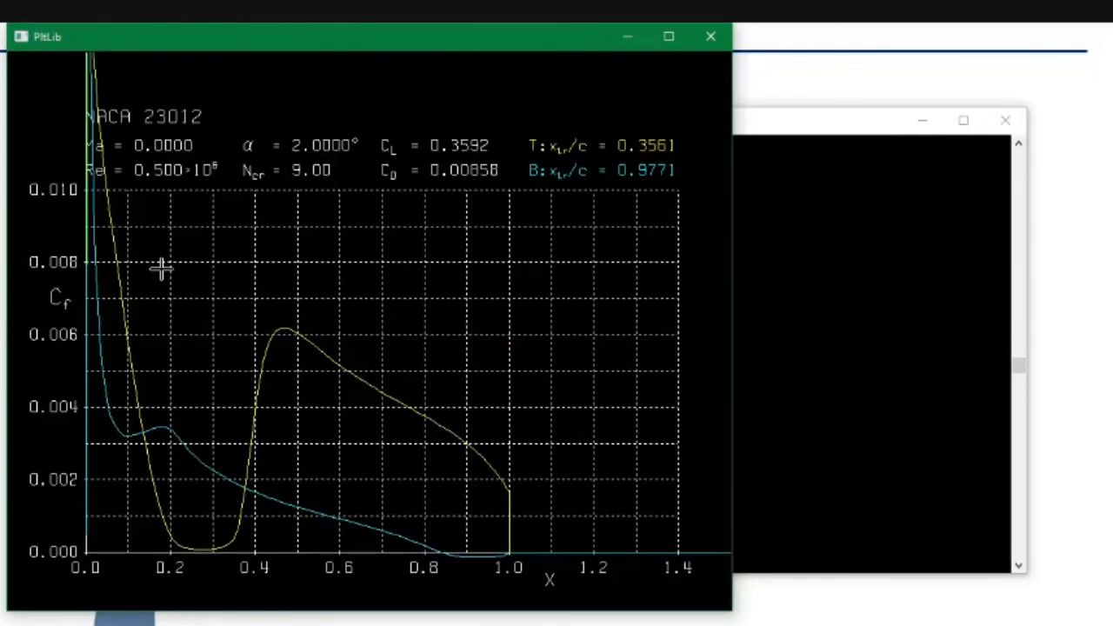
left_click(851, 363)
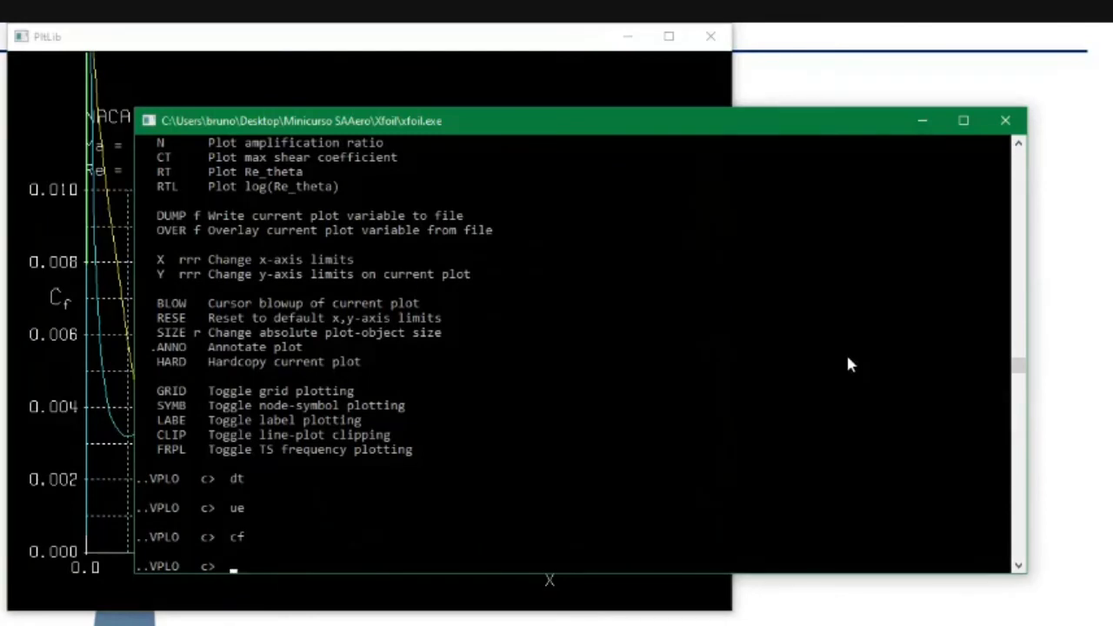
Step: Locate the amplification ratio entry in the VPLO command list and plot it with n
scroll(833, 348, "up", 2)
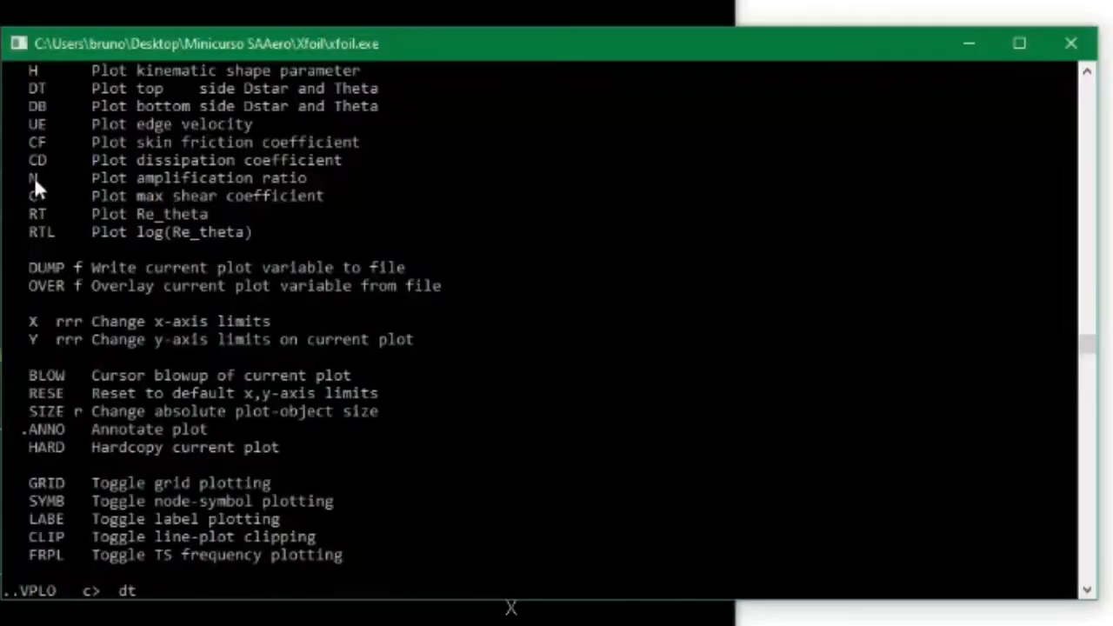
left_click(160, 229)
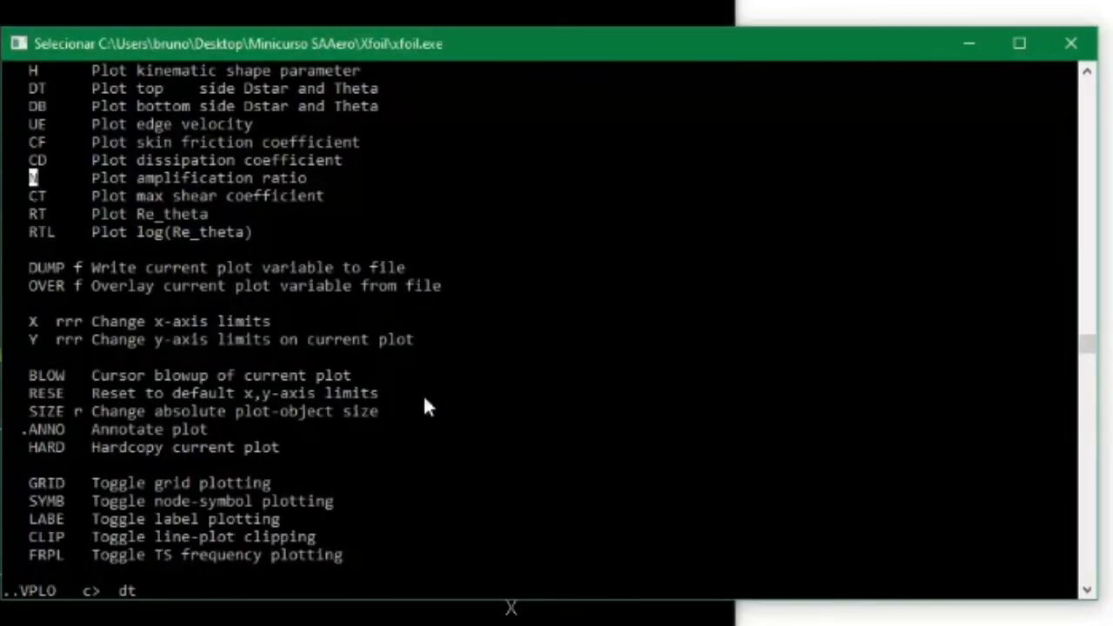
left_click(472, 481)
type("n")
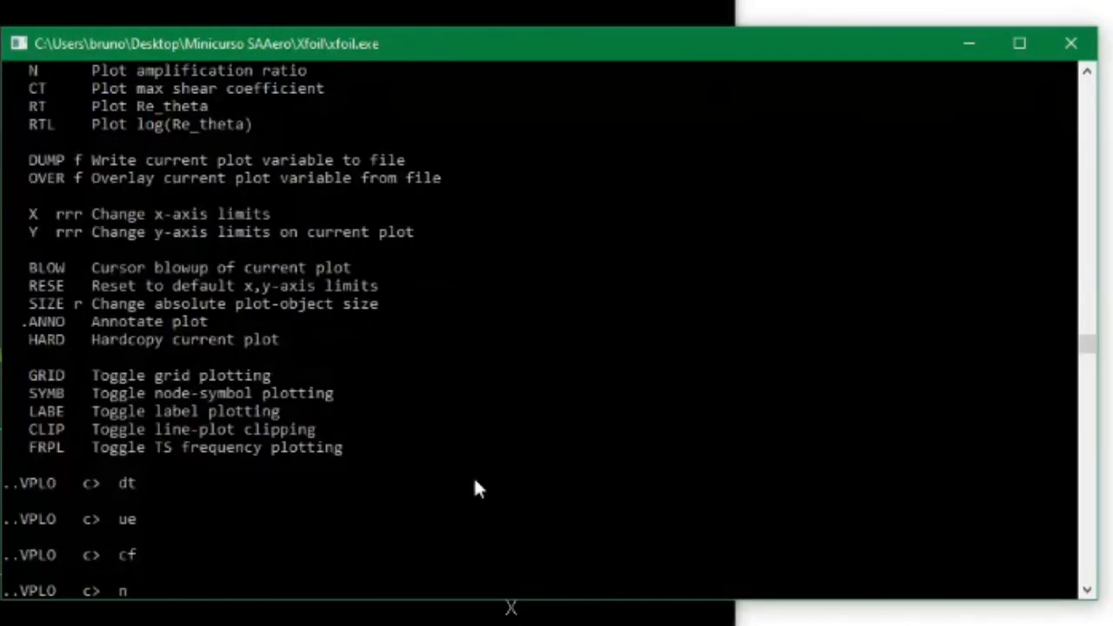
key("Return")
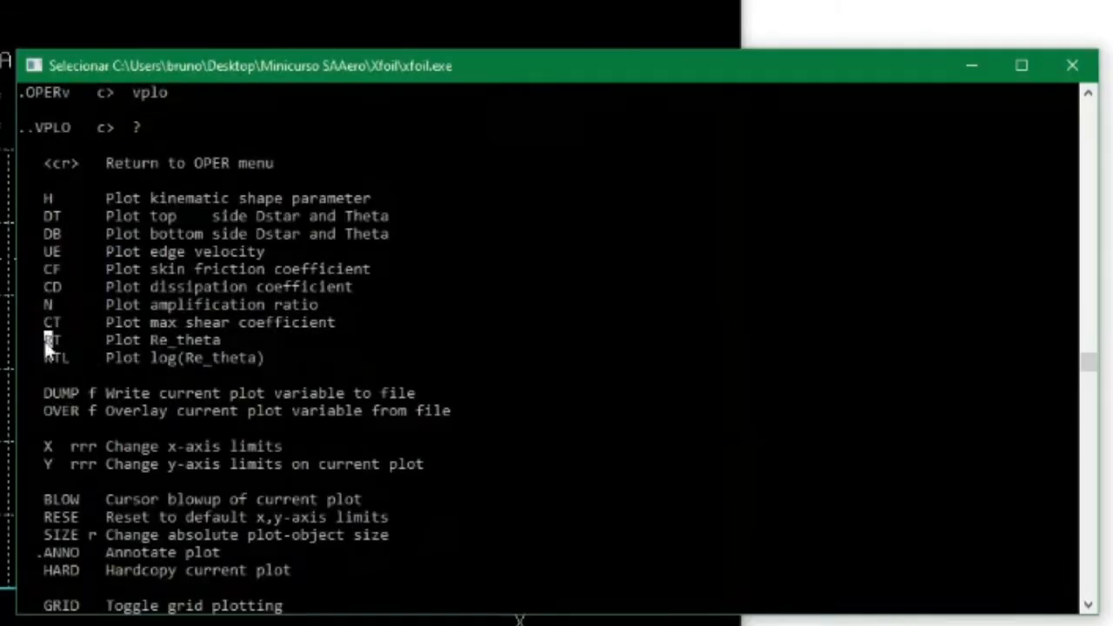
Step: Find the Re_theta entry in the VPLO list, plot it with rt, and return to the console
left_click_drag(187, 323, 224, 324)
left_click(435, 426)
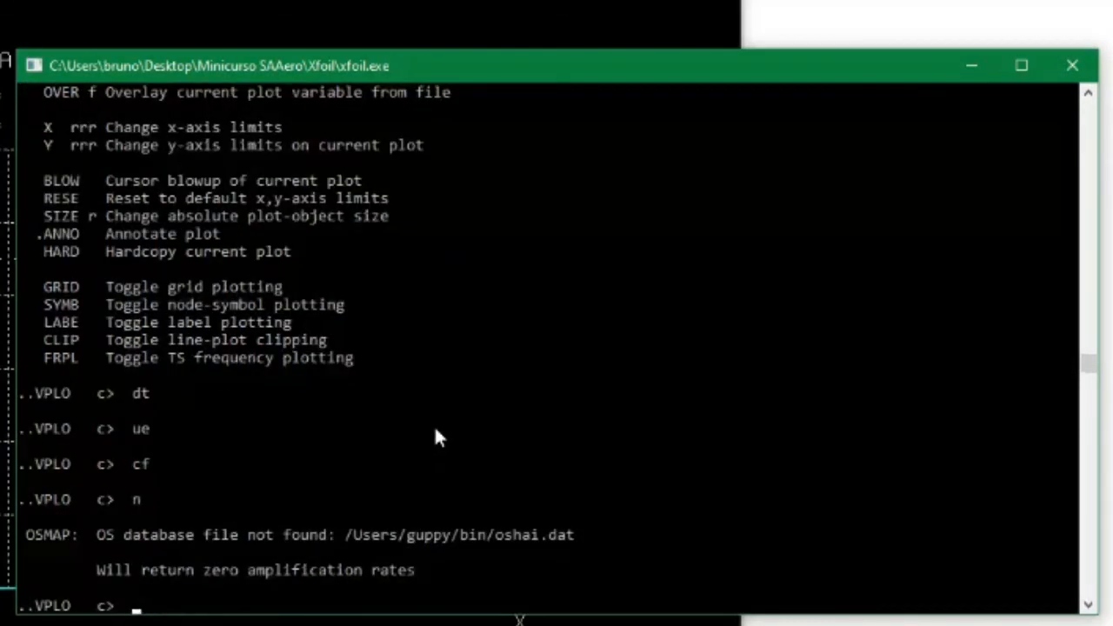
type("rt")
key("Return")
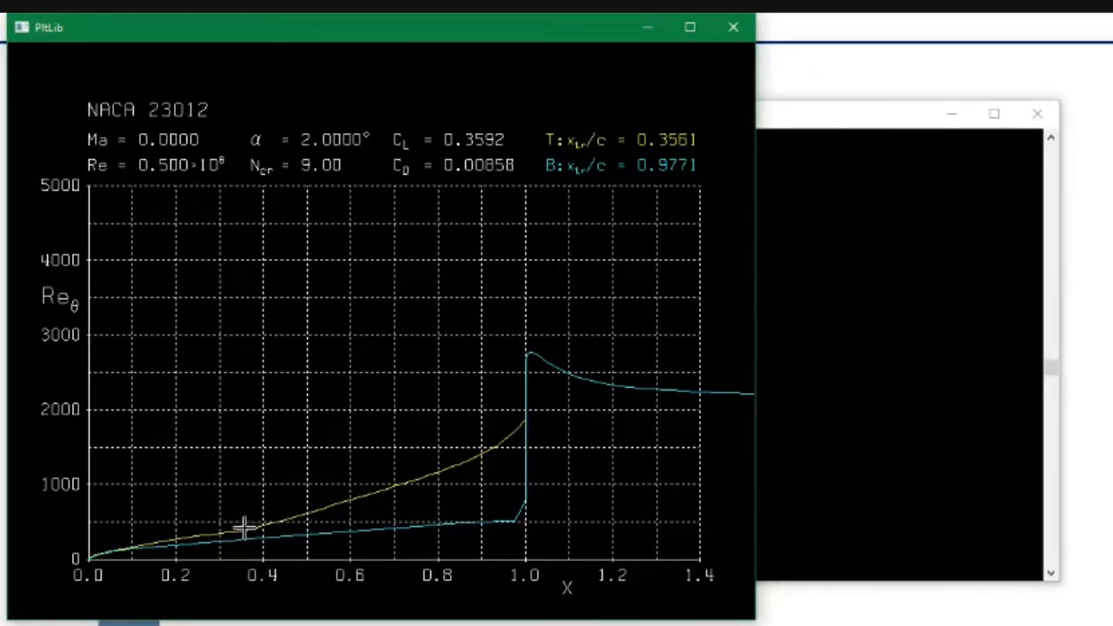
left_click(872, 280)
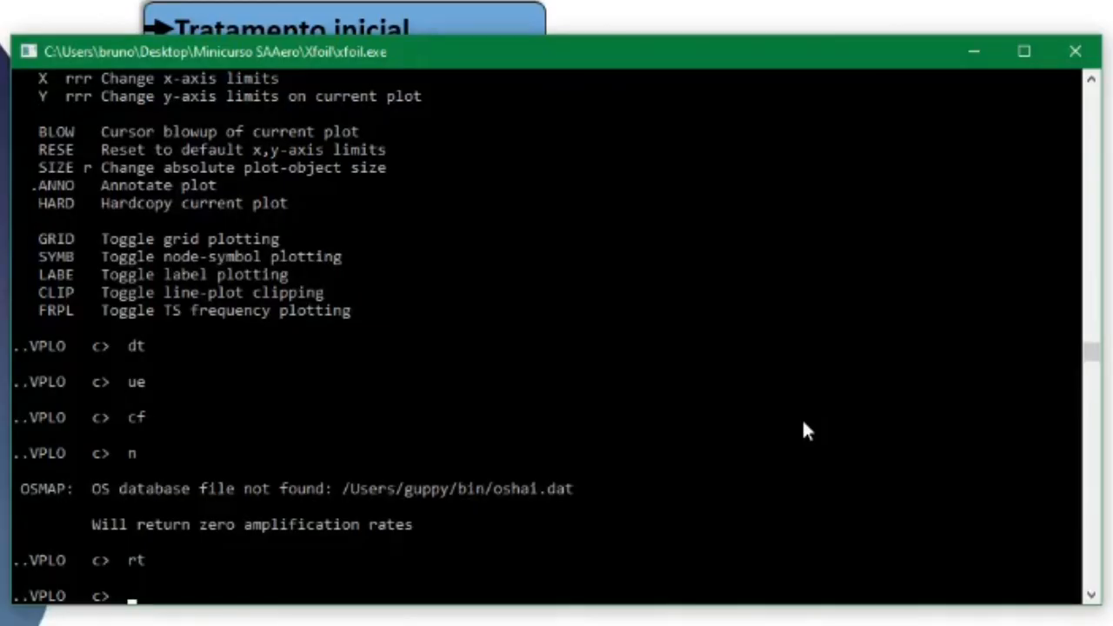
Step: Leave VPLO for the OPER menu, list its commands with ?, and examine the variables covered by the DUMP entry
key("Return")
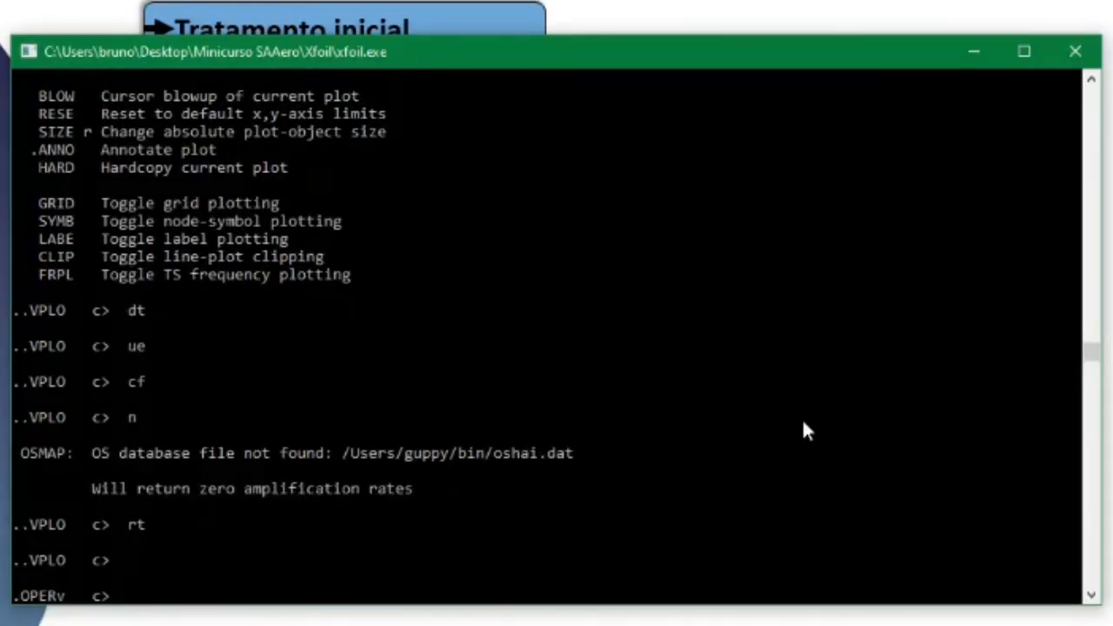
type("?")
key("Return")
double_click(56, 488)
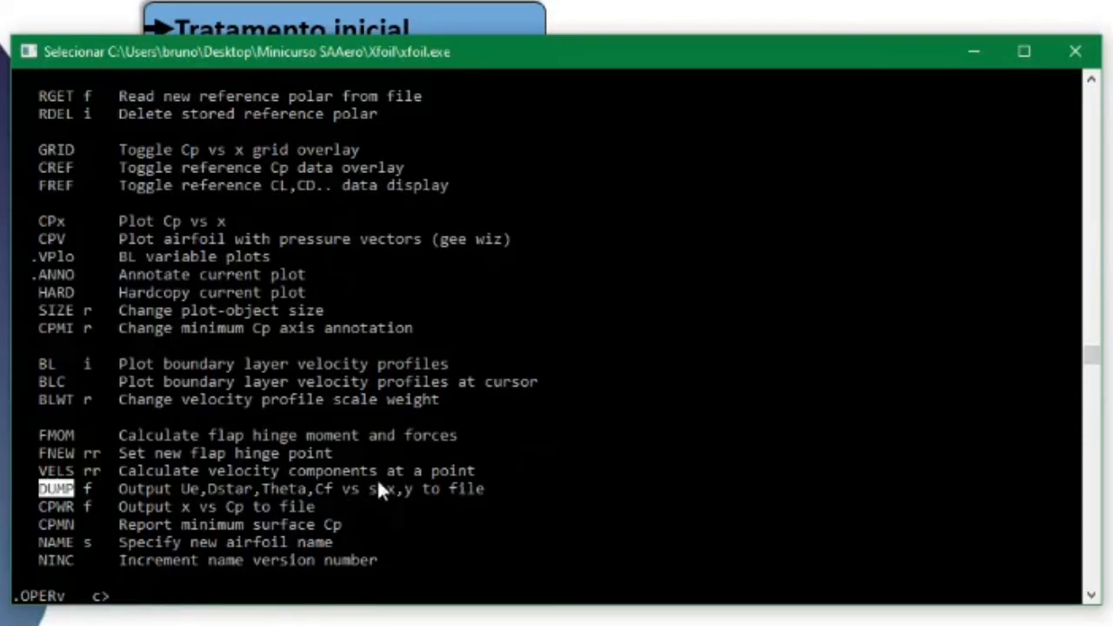
left_click_drag(367, 489, 408, 494)
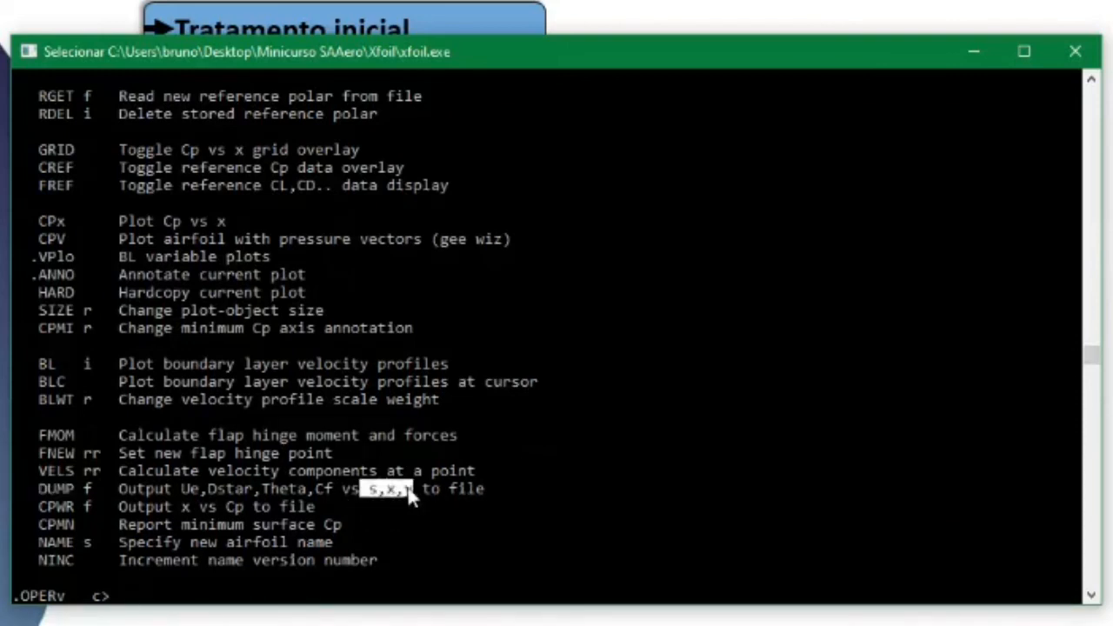
left_click(389, 493)
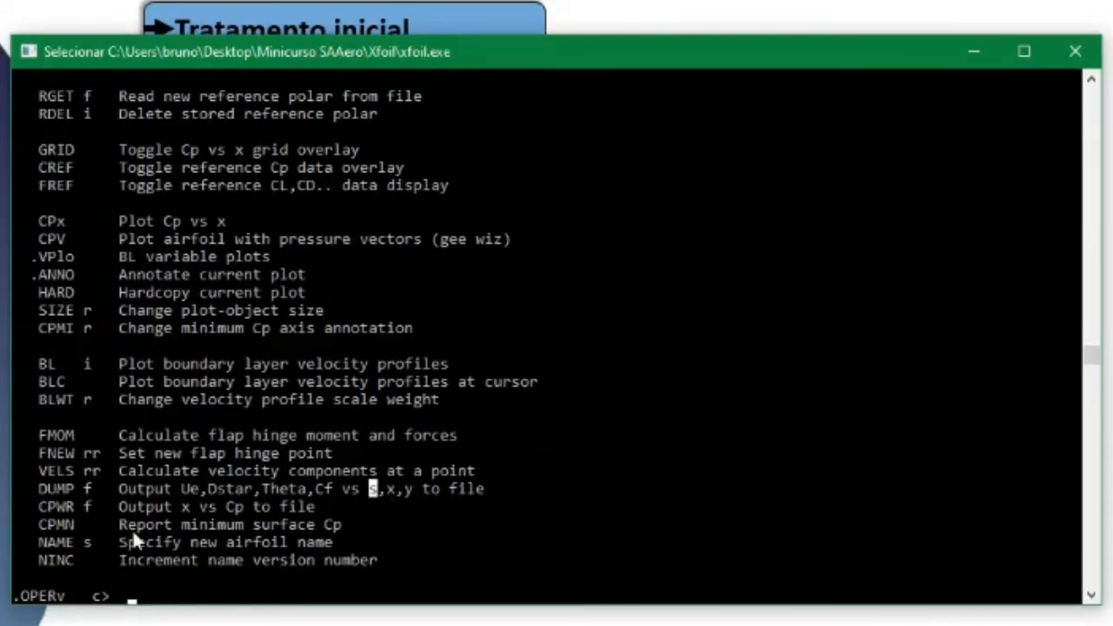
Step: Check the boundary-layer commands on the presentation slide, then switch back to XFOIL and examine the CPWR entry's x vs Cp output
key("alt+Tab")
key("alt+Tab")
key("alt+Tab")
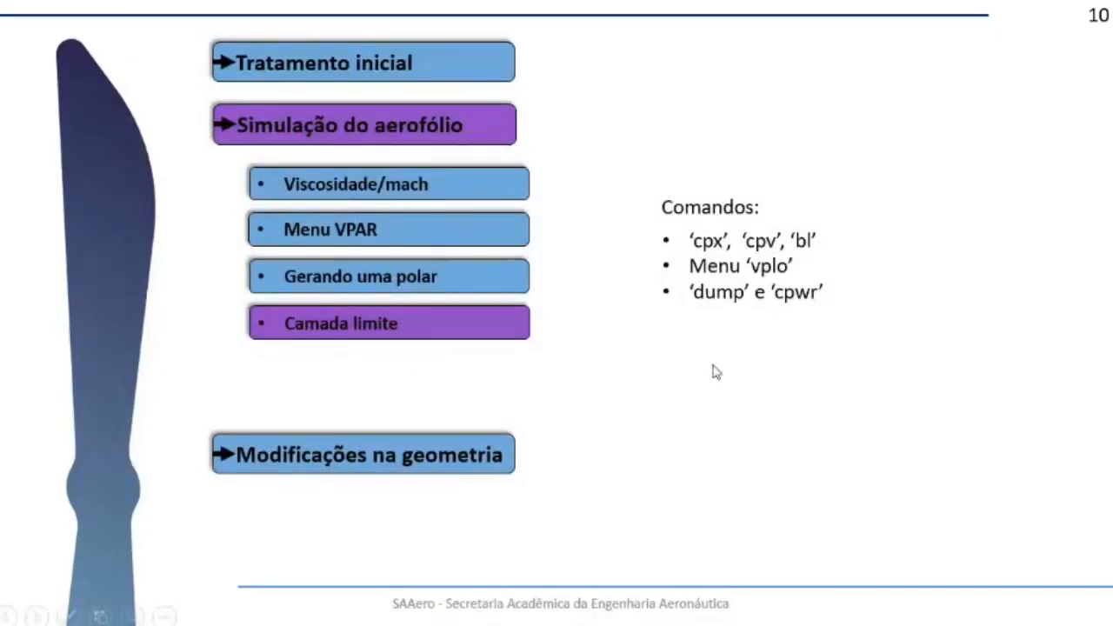
key("alt+Tab")
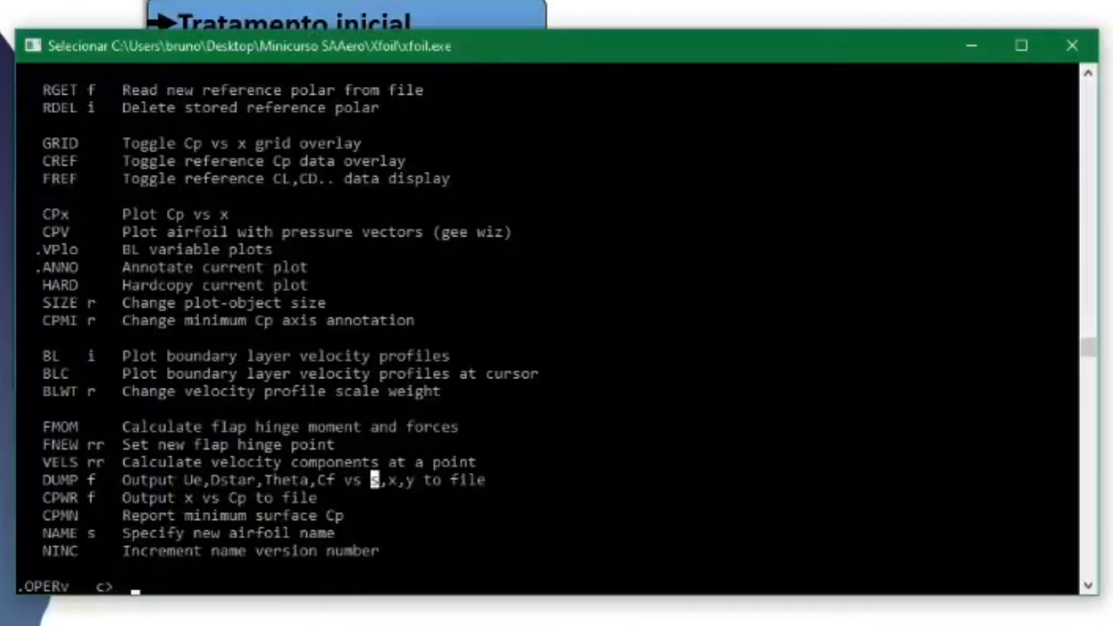
left_click_drag(183, 498, 246, 498)
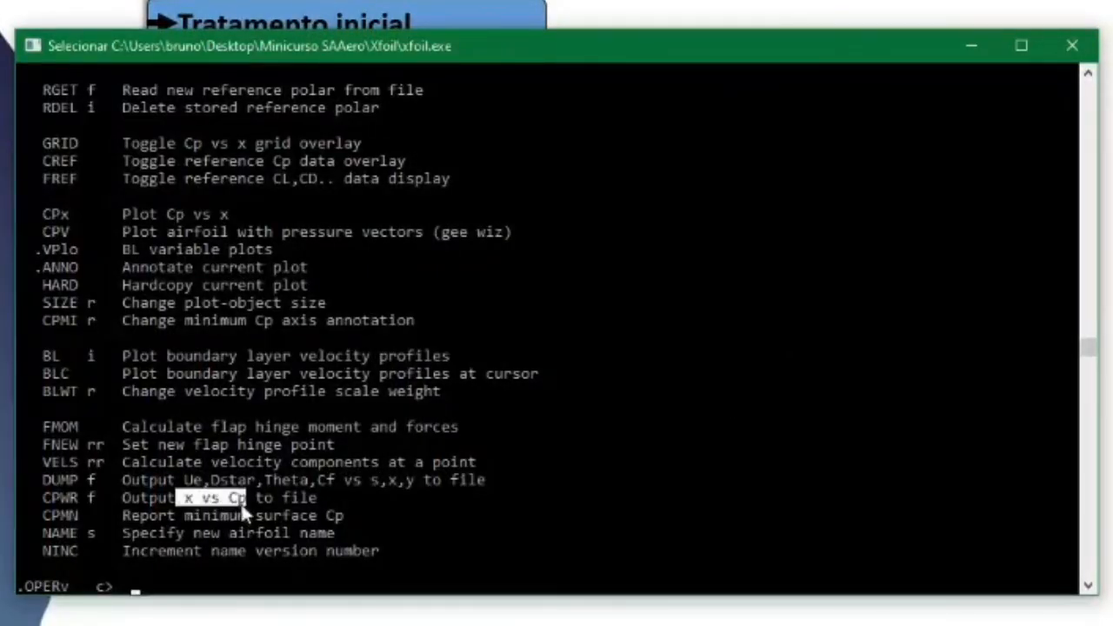